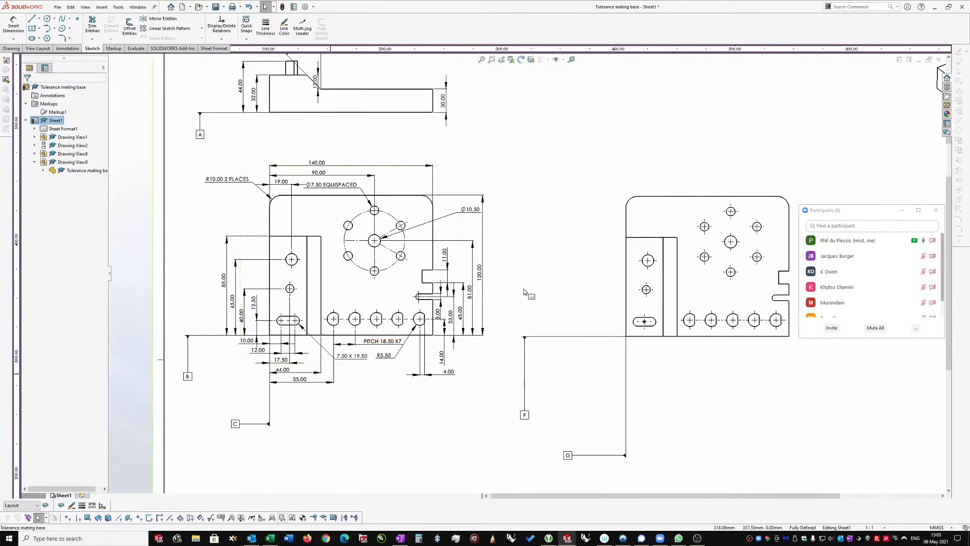
# Move the undimensioned plate view farther away from the dimensioned plate view.
pyautogui.scroll(-1, 505, 296)
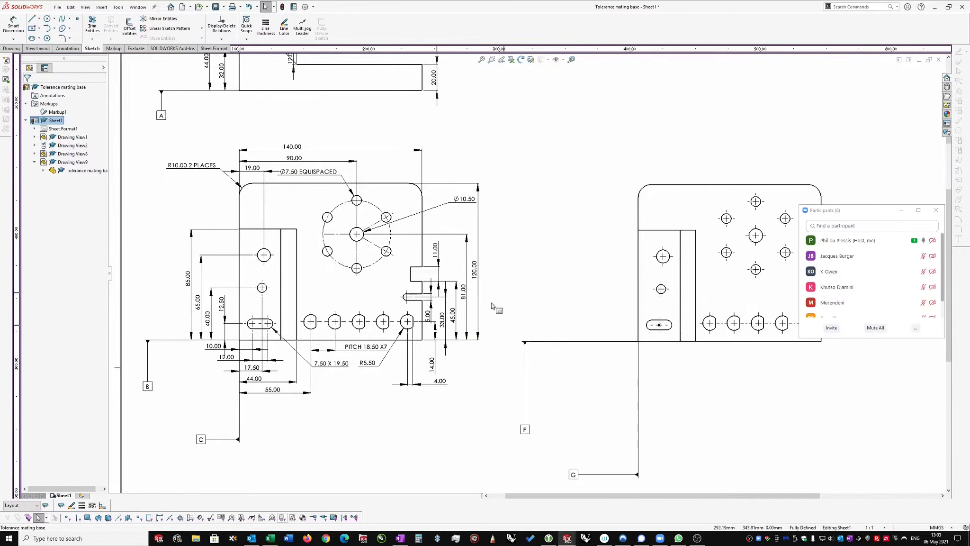
pyautogui.scroll(-1, 493, 304)
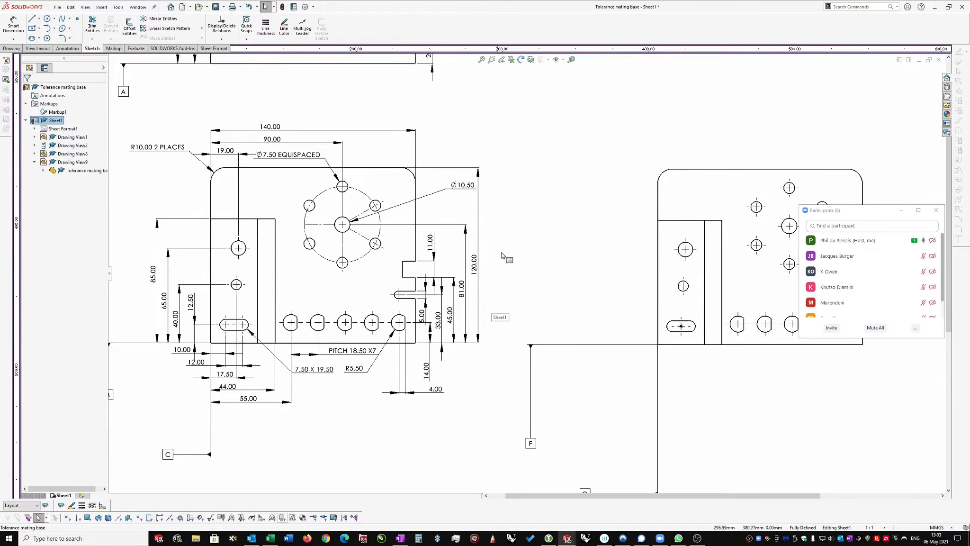
pyautogui.moveTo(509, 259); pyautogui.dragTo(528, 260, button='middle')
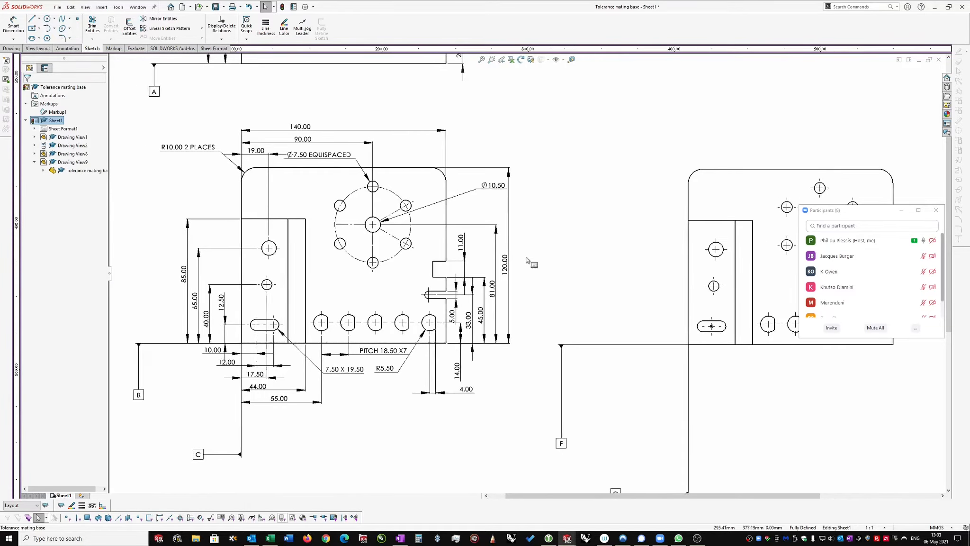
pyautogui.scroll(2, 538, 247)
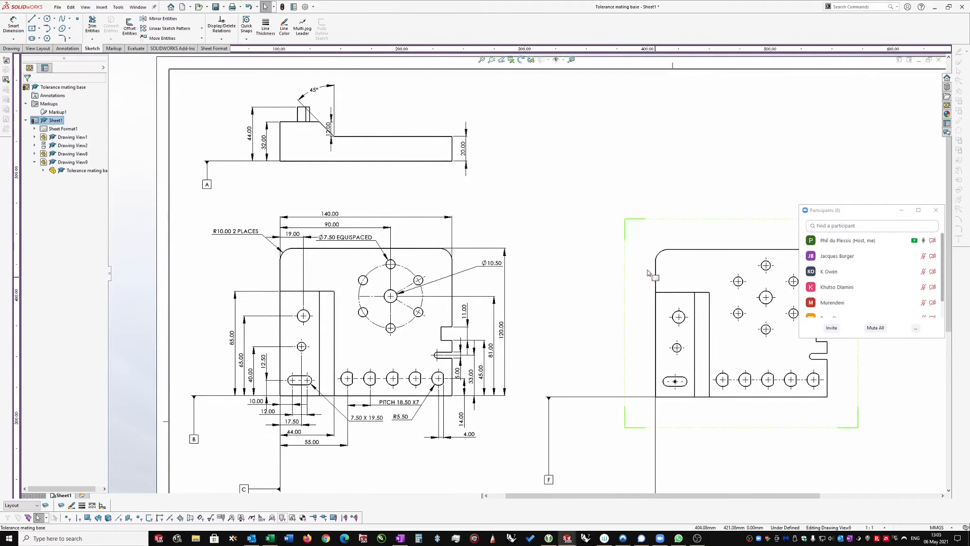
pyautogui.moveTo(658, 278)
pyautogui.mouseDown()
pyautogui.moveTo(708, 260)
pyautogui.moveTo(794, 274)
pyautogui.mouseUp()
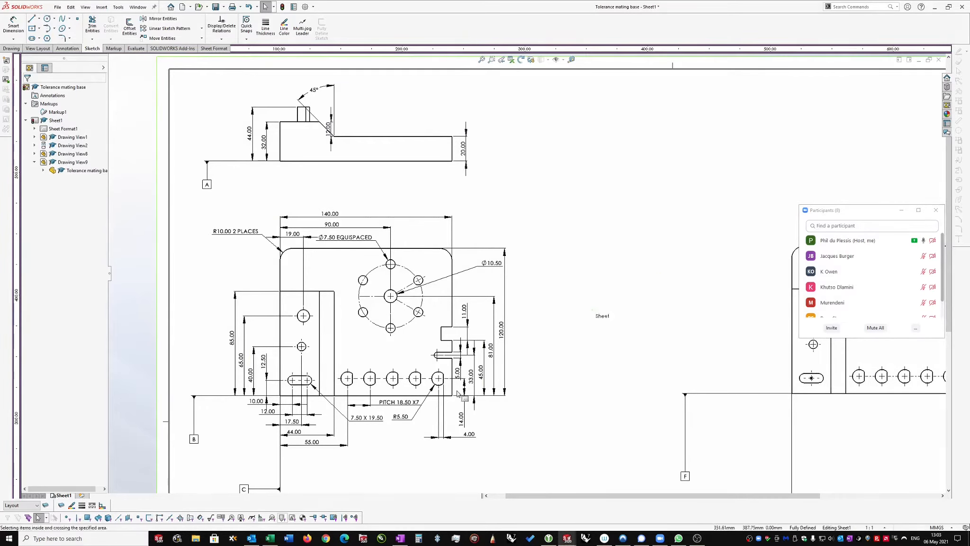
pyautogui.scroll(2, 455, 369)
pyautogui.scroll(-3, 454, 369)
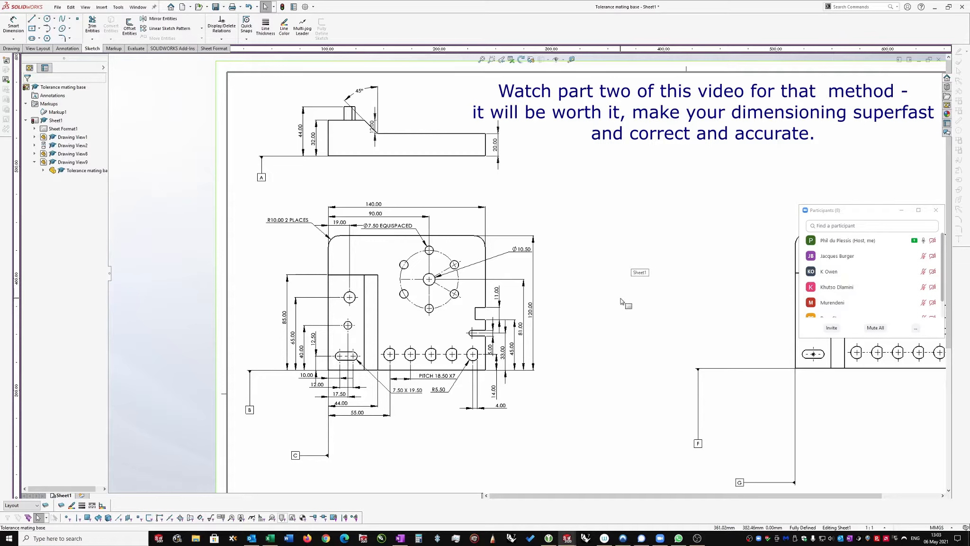
pyautogui.moveTo(885, 208)
pyautogui.mouseDown()
pyautogui.moveTo(833, 71)
pyautogui.moveTo(832, 84)
pyautogui.mouseUp()
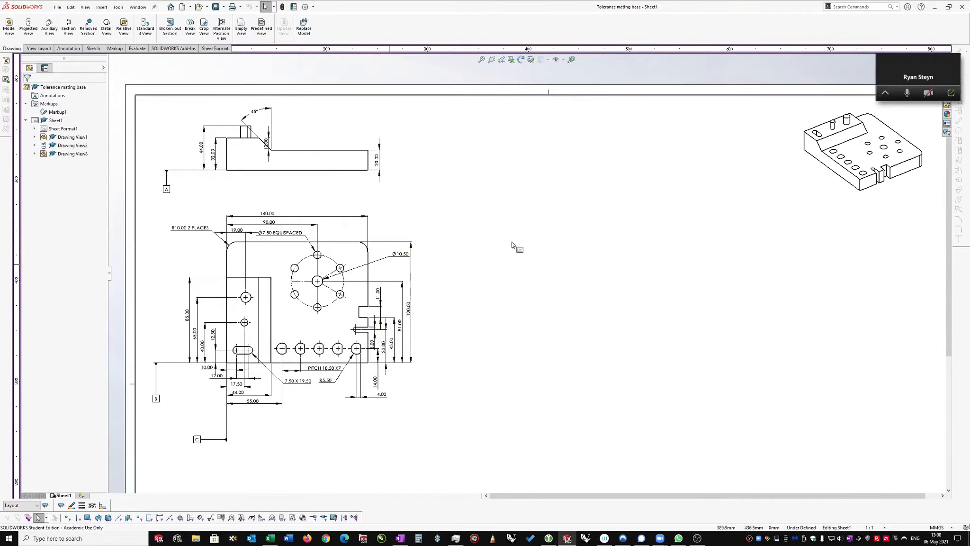
# Place a new *Front view of the Tolerance mating base on the sheet, beside the dimensioned plate view.
pyautogui.moveTo(932, 70); pyautogui.dragTo(798, 67)
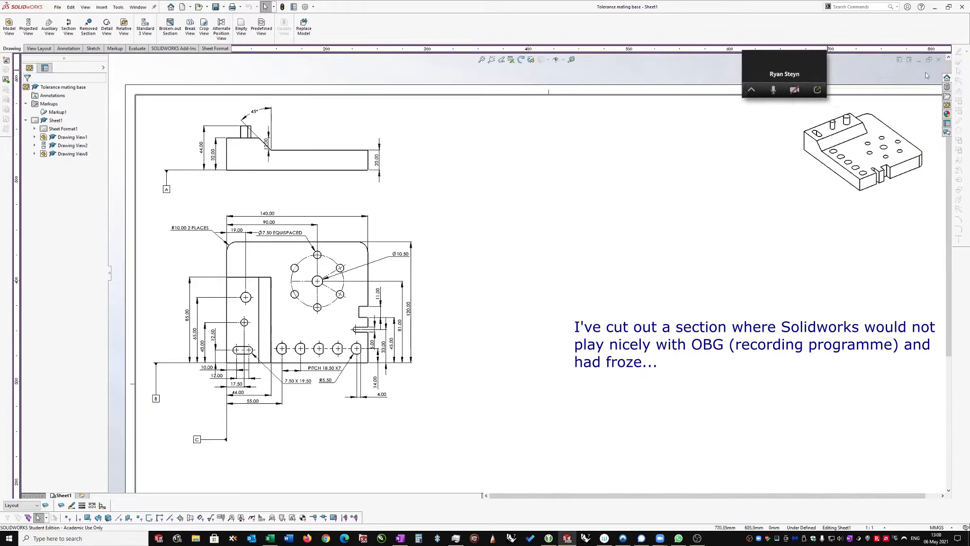
pyautogui.click(946, 105)
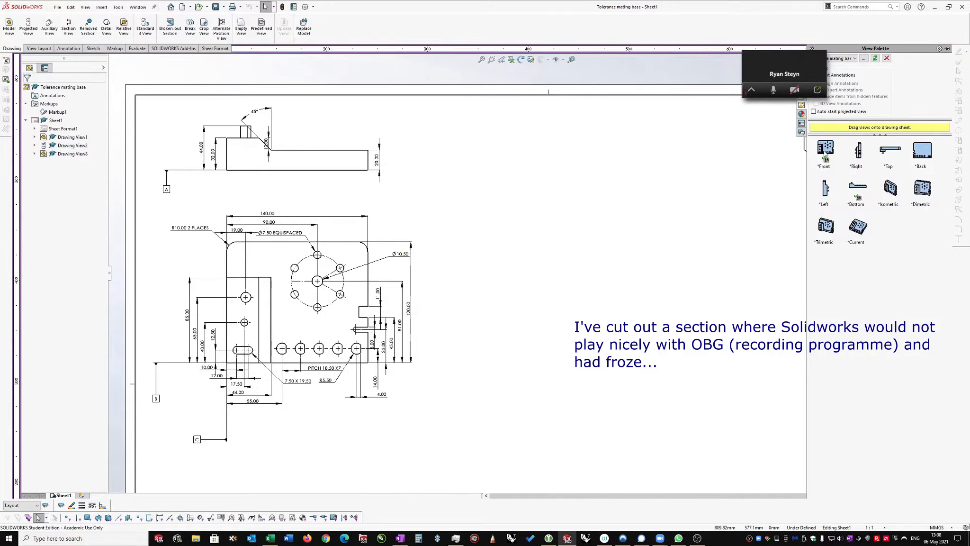
pyautogui.moveTo(826, 152)
pyautogui.mouseDown()
pyautogui.moveTo(299, 277)
pyautogui.moveTo(540, 349)
pyautogui.moveTo(573, 348)
pyautogui.moveTo(561, 344)
pyautogui.mouseUp()
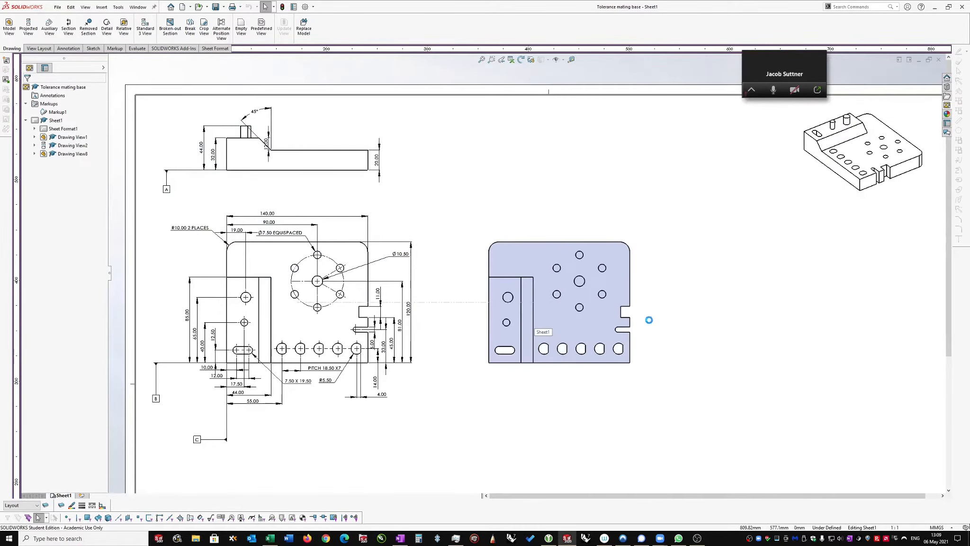
pyautogui.scroll(-2, 659, 329)
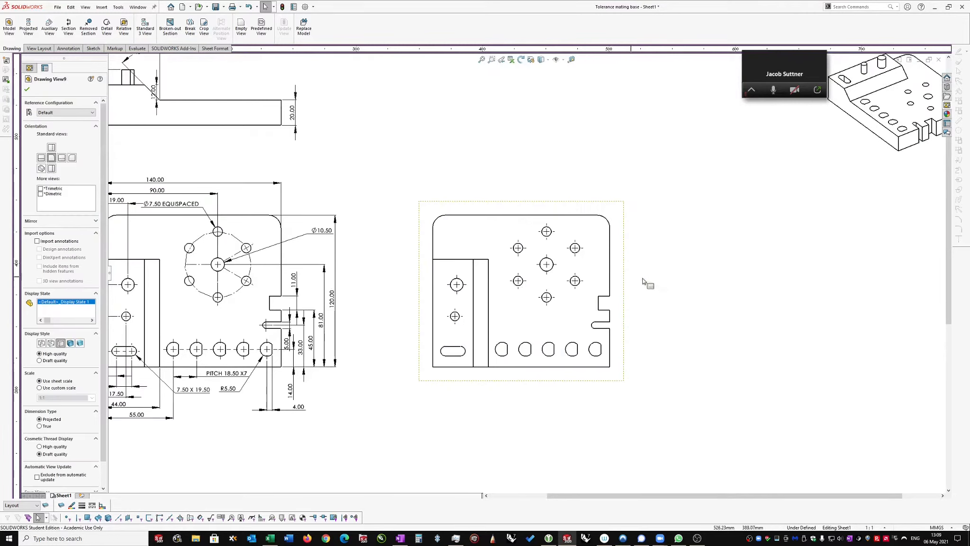
pyautogui.moveTo(630, 298)
pyautogui.mouseDown()
pyautogui.moveTo(614, 313)
pyautogui.moveTo(627, 309)
pyautogui.mouseUp()
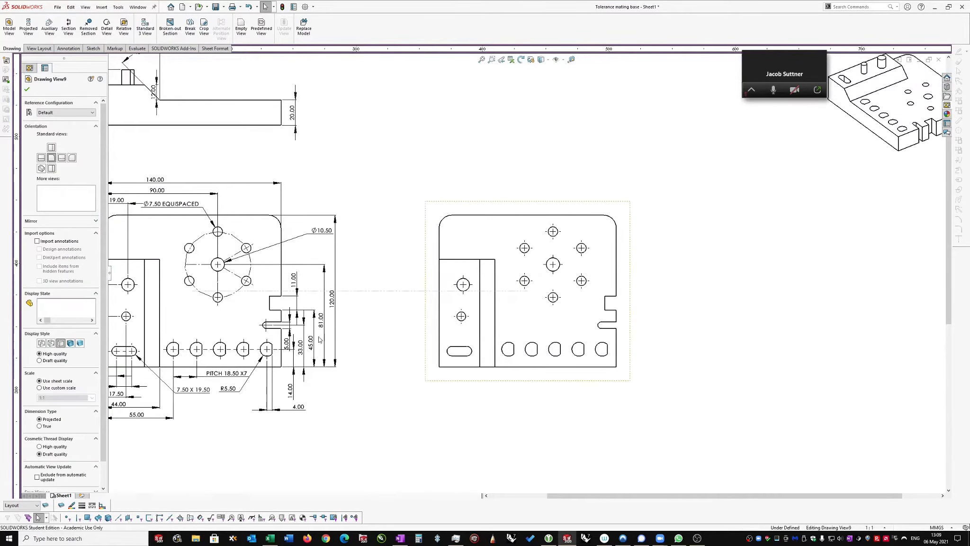
# Hide the floating meeting controls of the running Zoom meeting.
pyautogui.rightClick(635, 282)
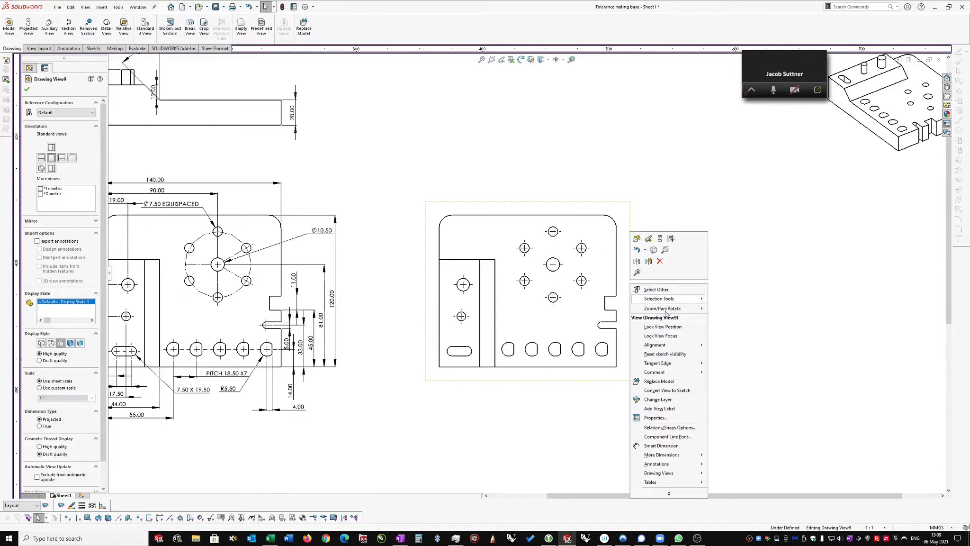
pyautogui.moveTo(649, 346)
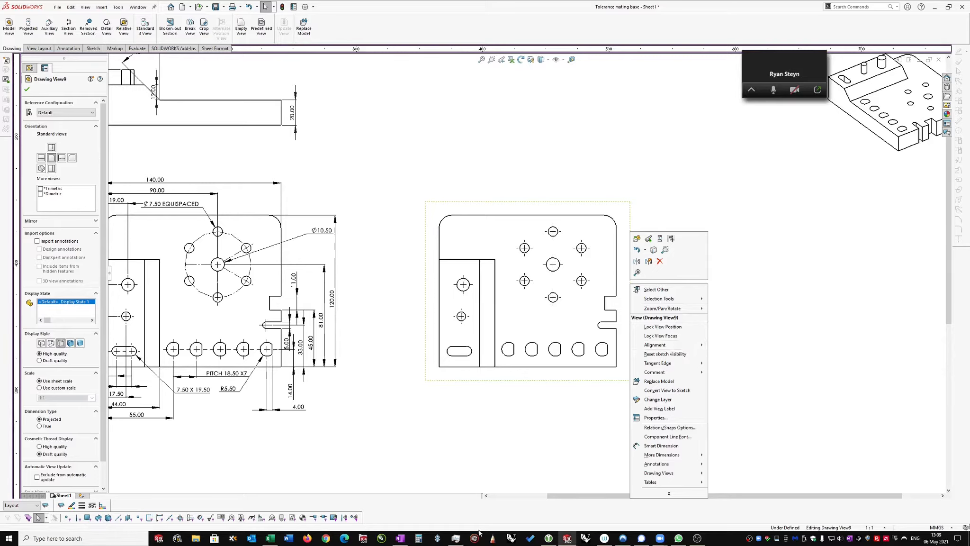
pyautogui.click(660, 540)
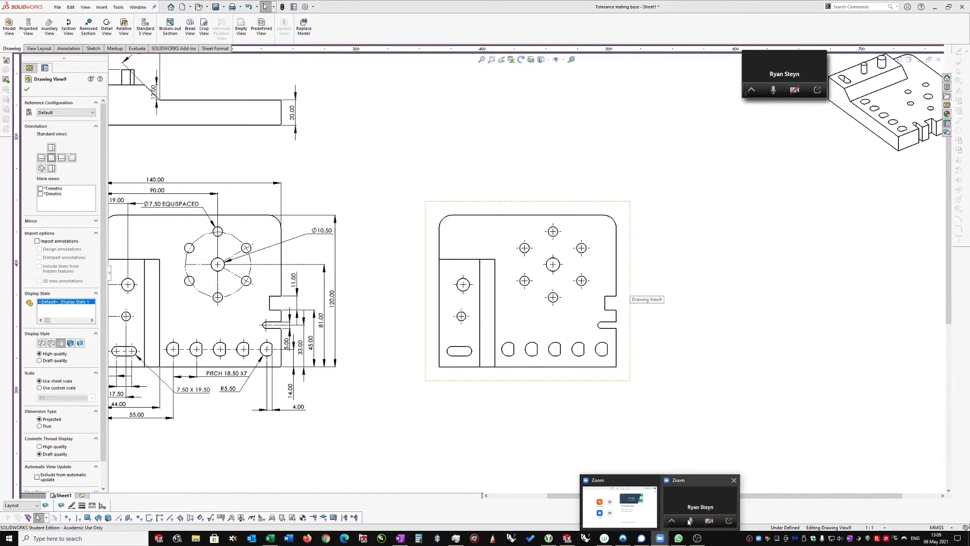
pyautogui.click(755, 92)
pyautogui.click(938, 398)
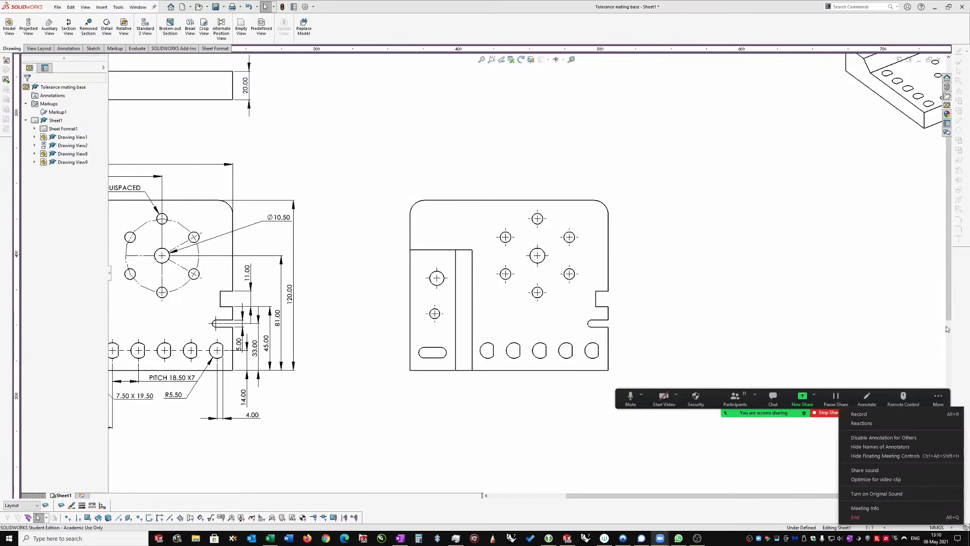
pyautogui.click(874, 456)
# Move the new front view farther from the dimensioned view, break its alignment and reposition it freely.
pyautogui.scroll(-1, 641, 284)
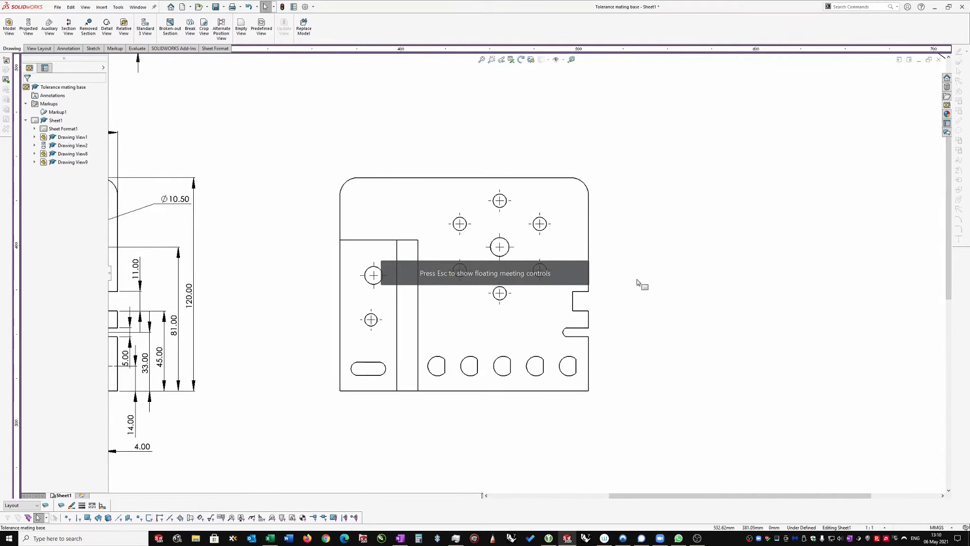
pyautogui.scroll(1, 618, 274)
pyautogui.scroll(1, 607, 249)
pyautogui.scroll(-1, 578, 251)
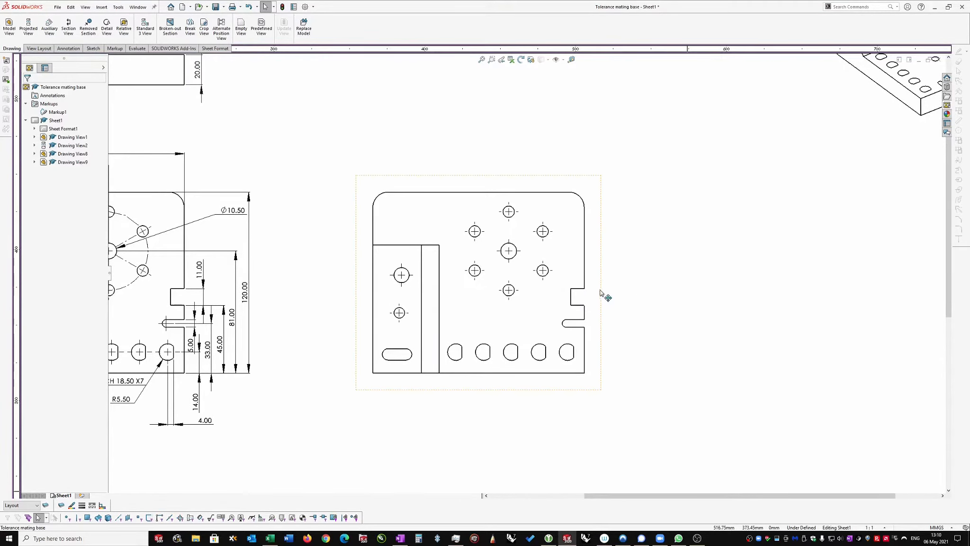
pyautogui.scroll(-3, 616, 279)
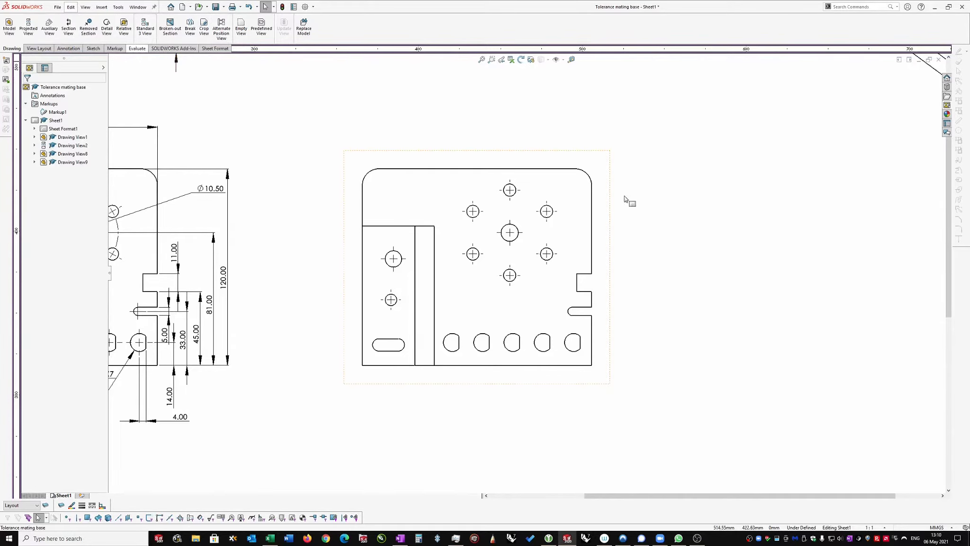
pyautogui.moveTo(612, 217); pyautogui.dragTo(684, 201)
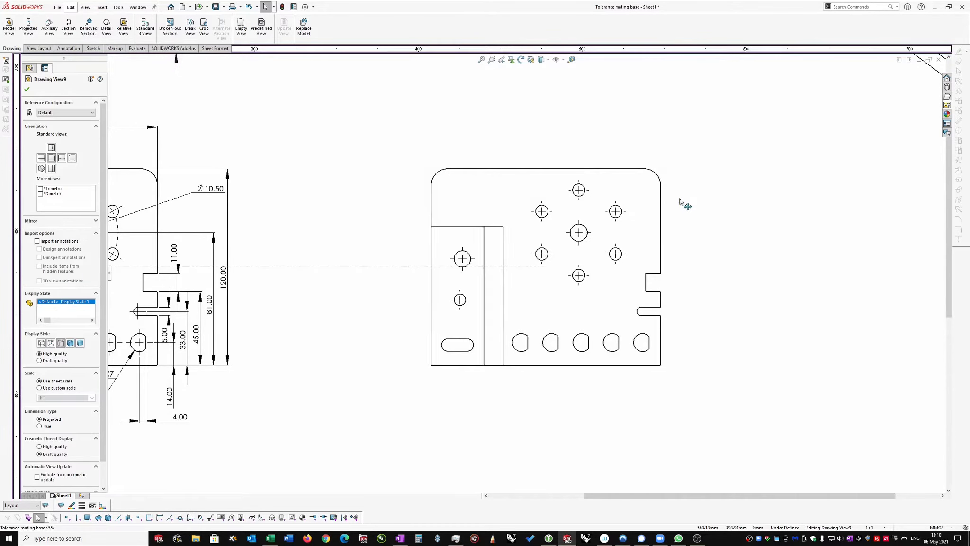
pyautogui.rightClick(679, 236)
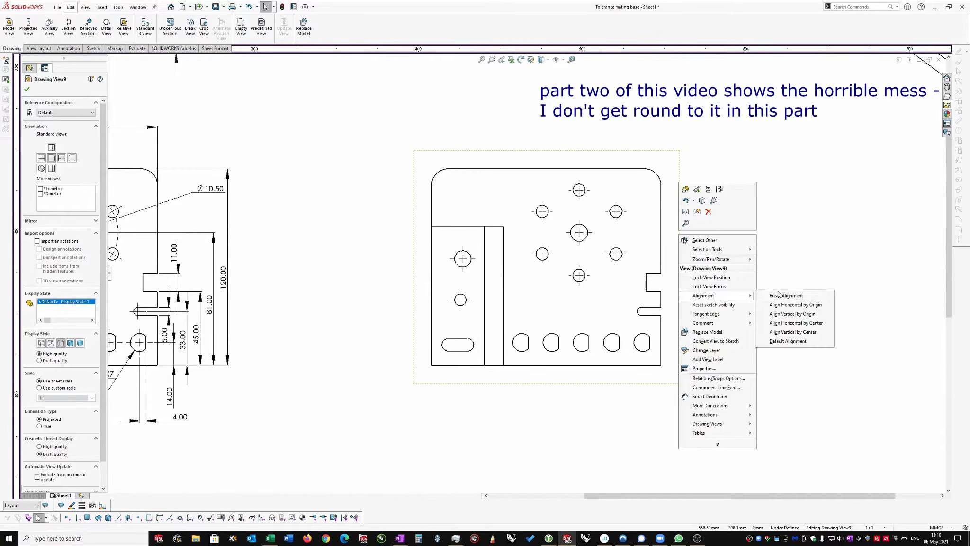
pyautogui.click(781, 296)
pyautogui.moveTo(684, 244)
pyautogui.mouseDown()
pyautogui.moveTo(689, 190)
pyautogui.moveTo(715, 230)
pyautogui.mouseUp()
pyautogui.scroll(2, 747, 232)
pyautogui.scroll(-3, 747, 226)
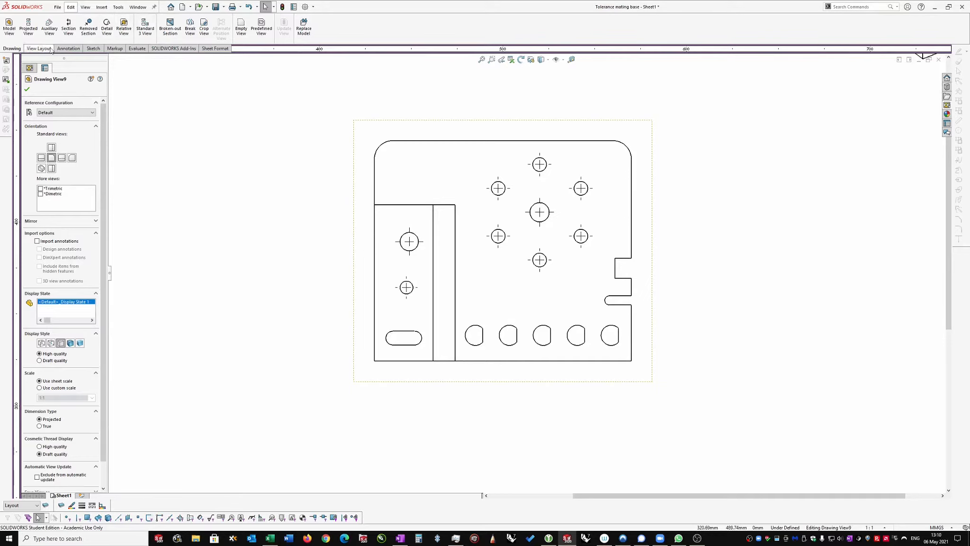
pyautogui.click(68, 48)
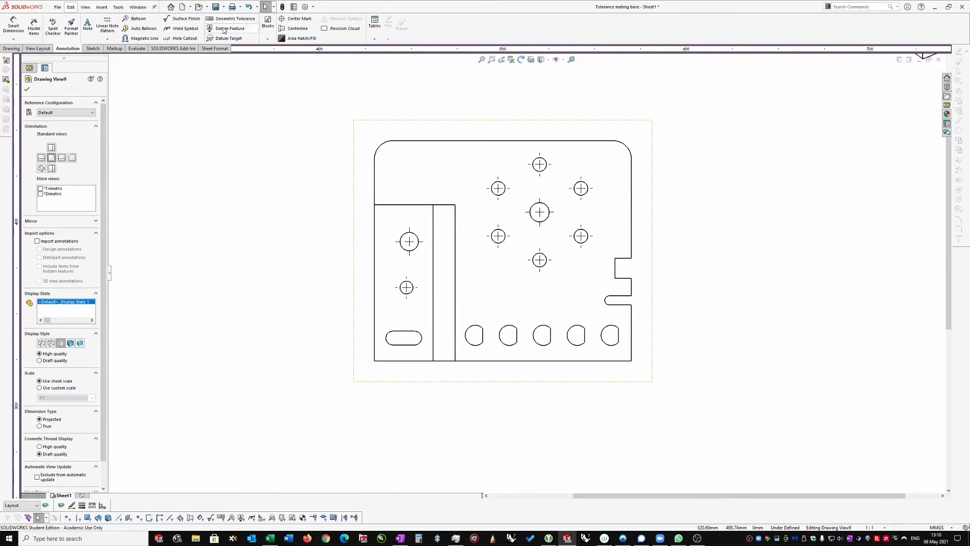
pyautogui.click(376, 361)
pyautogui.scroll(1, 540, 185)
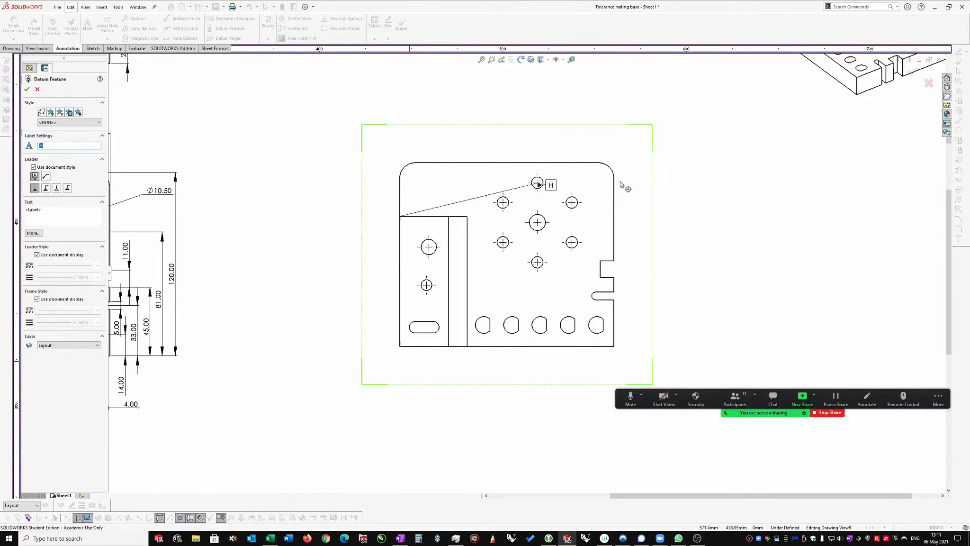
pyautogui.scroll(-1, 665, 166)
pyautogui.press('Escape')
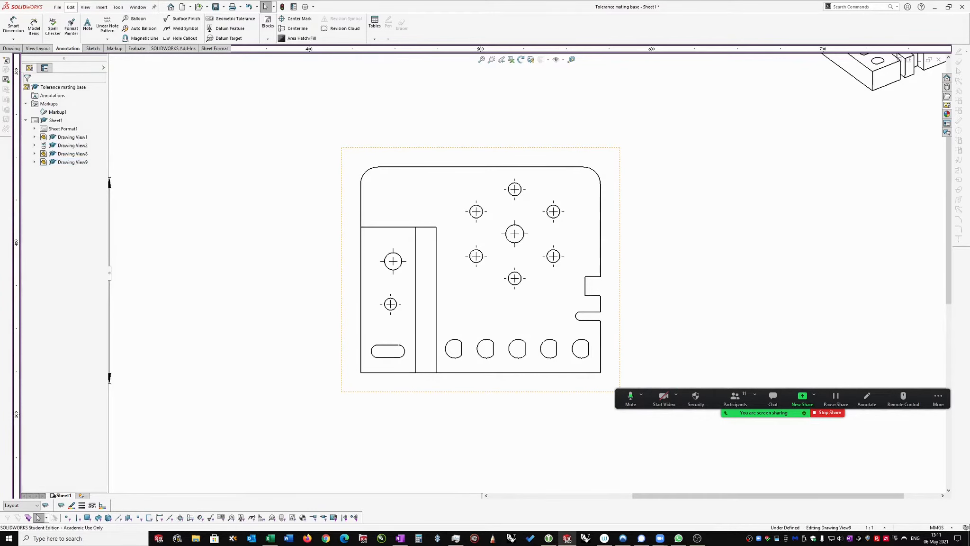
# Insert a projected view above the undimensioned front view.
pyautogui.click(577, 151)
pyautogui.click(615, 90)
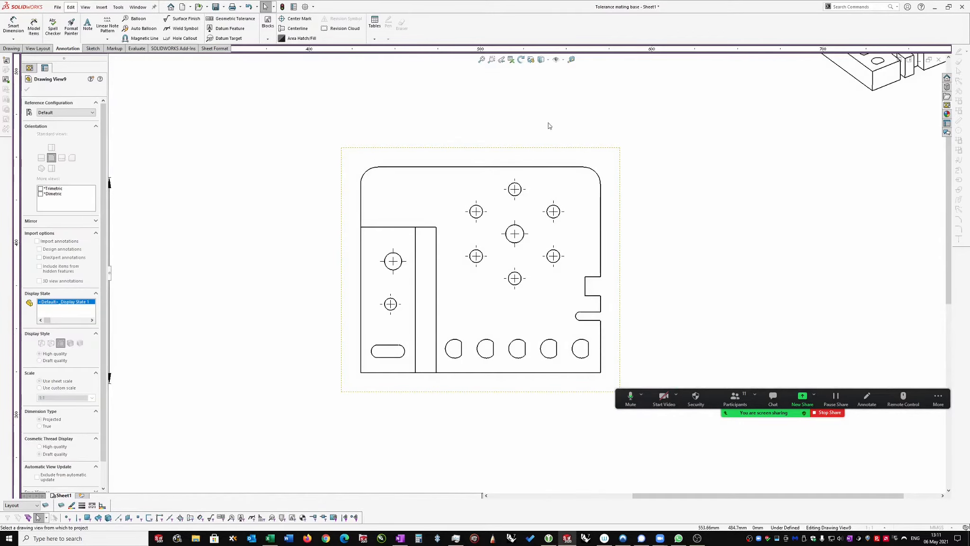
pyautogui.click(520, 96)
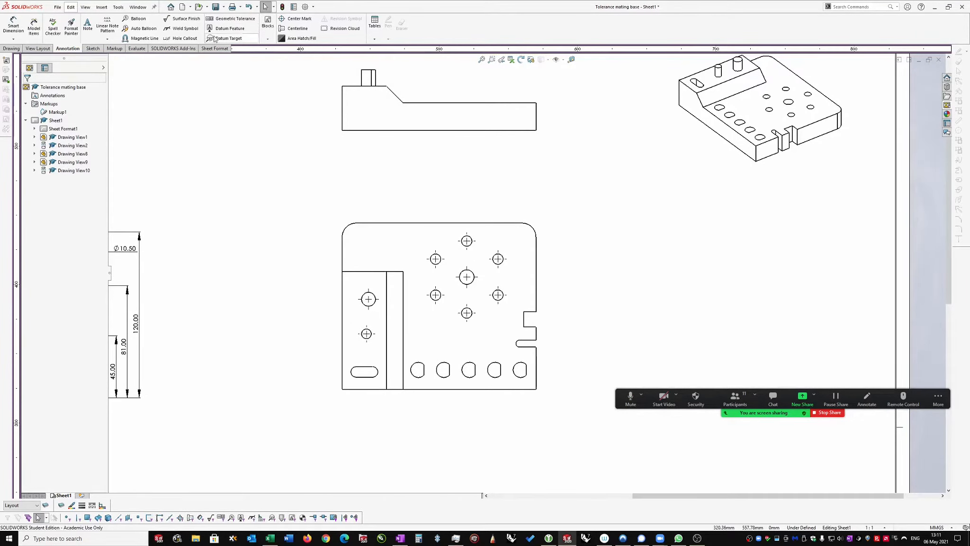
# Attach a datum feature to the base edge of the projected view, extending it out past the part's left side.
pyautogui.click(225, 29)
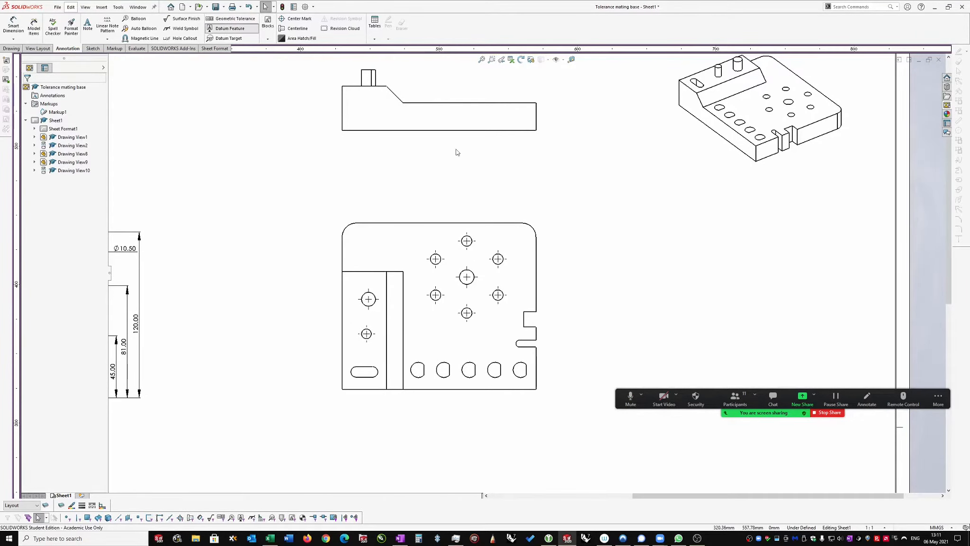
pyautogui.click(397, 130)
pyautogui.click(241, 172)
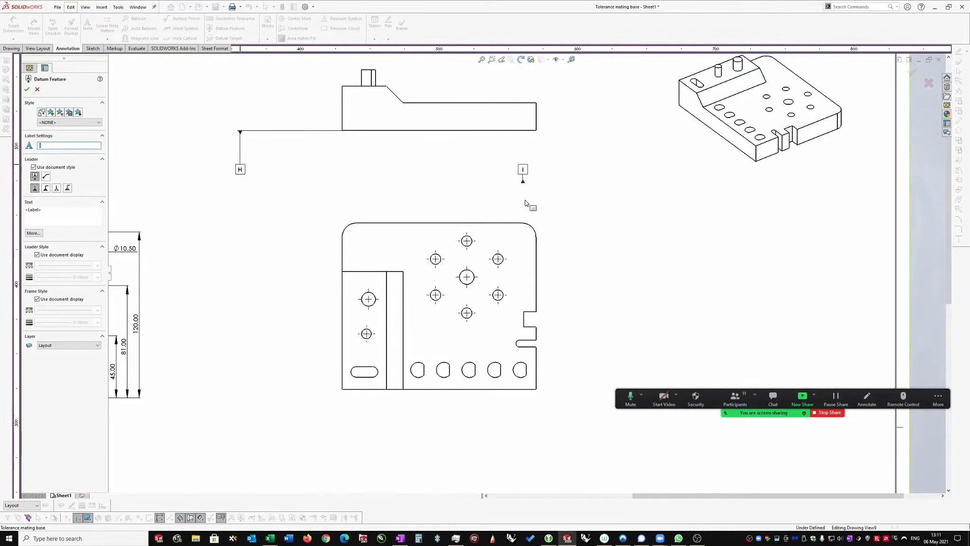
# Add datum features to the bottom edge and the left edge of the undimensioned front view.
pyautogui.click(370, 389)
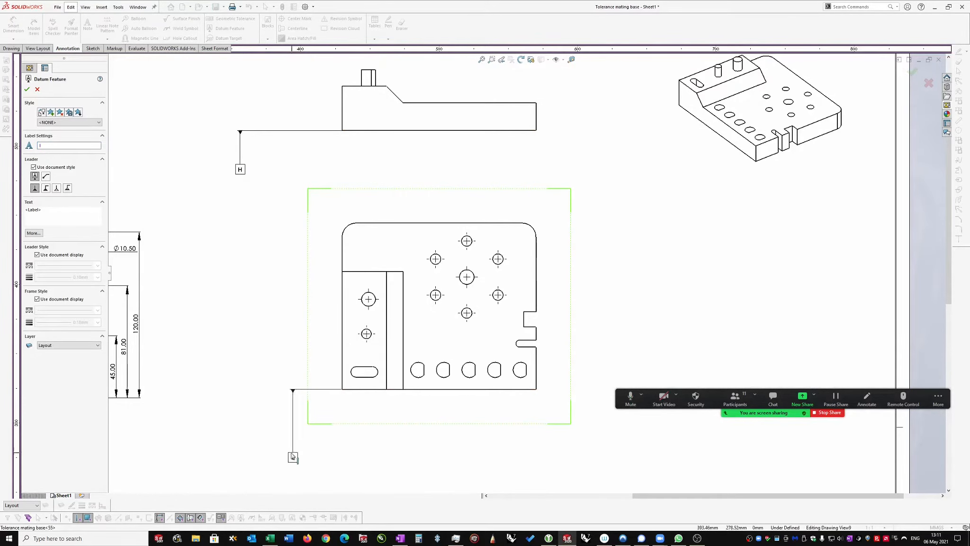
pyautogui.click(219, 456)
pyautogui.click(343, 375)
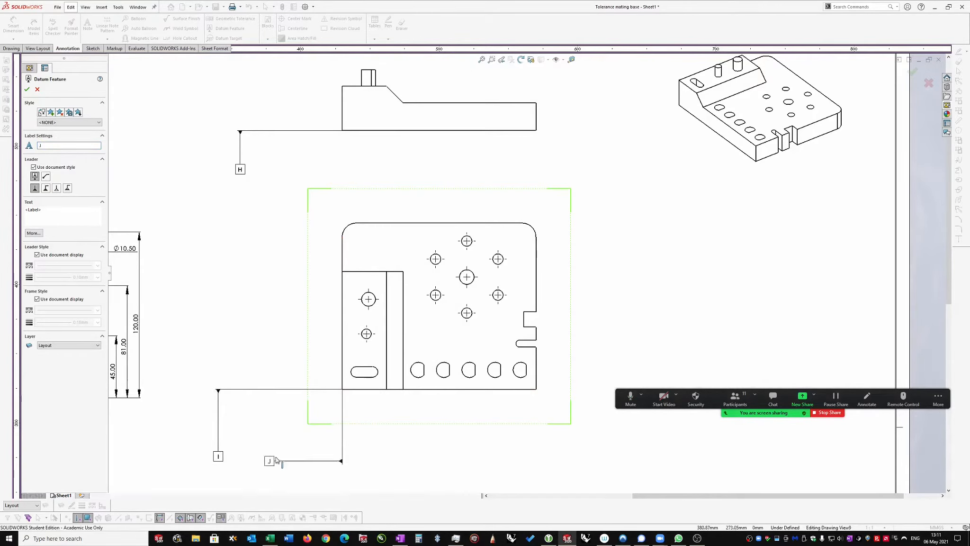
pyautogui.scroll(3, 280, 454)
pyautogui.scroll(-3, 360, 436)
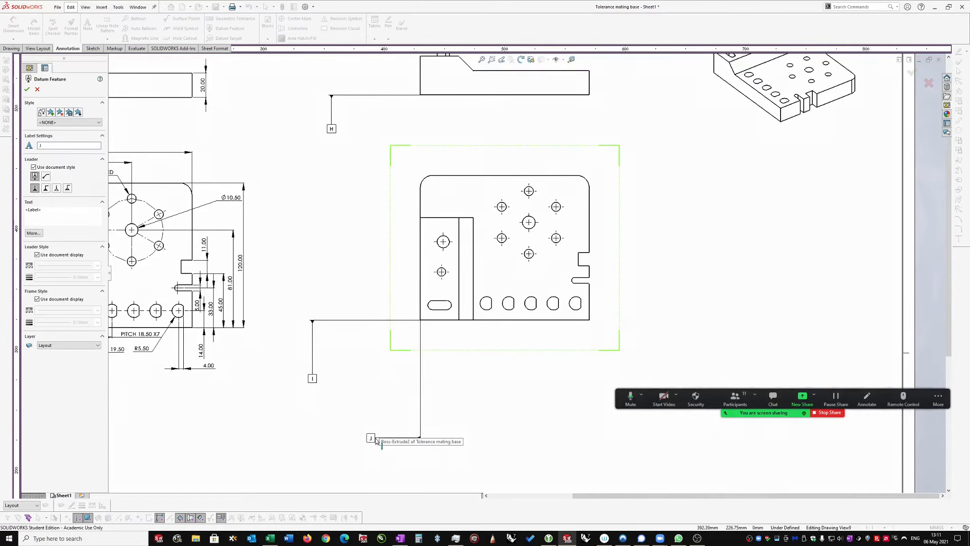
pyautogui.click(375, 440)
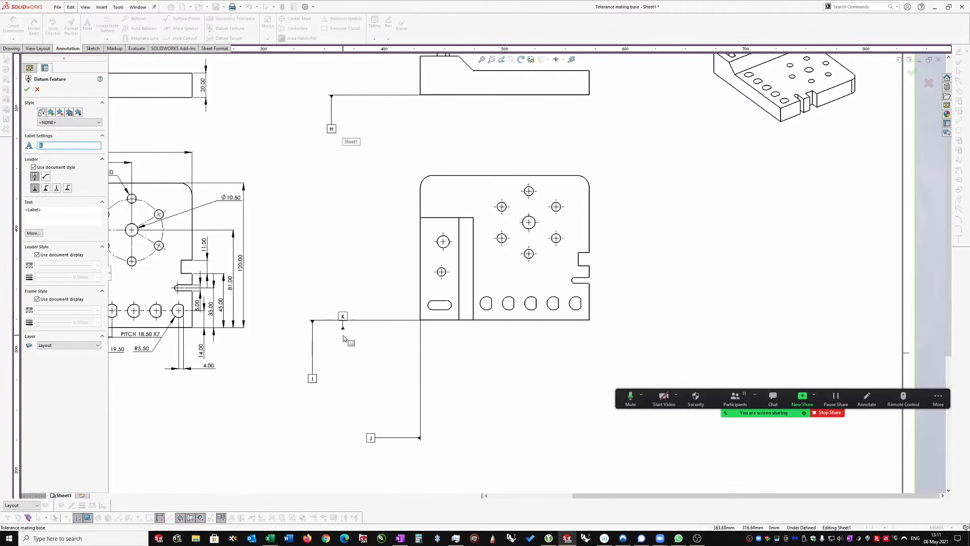
pyautogui.press('Escape')
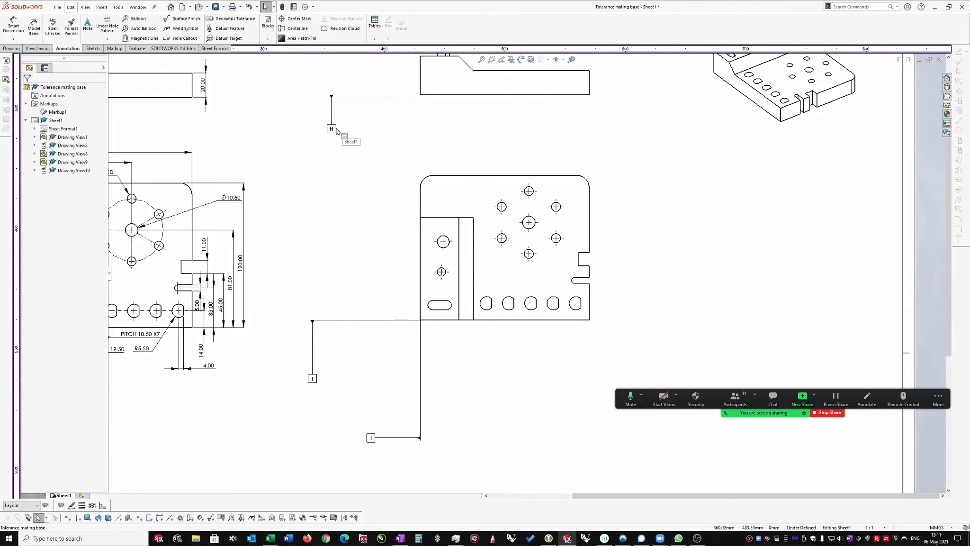
# Change the label of the datum feature on the projected view's base edge to A.
pyautogui.click(331, 129)
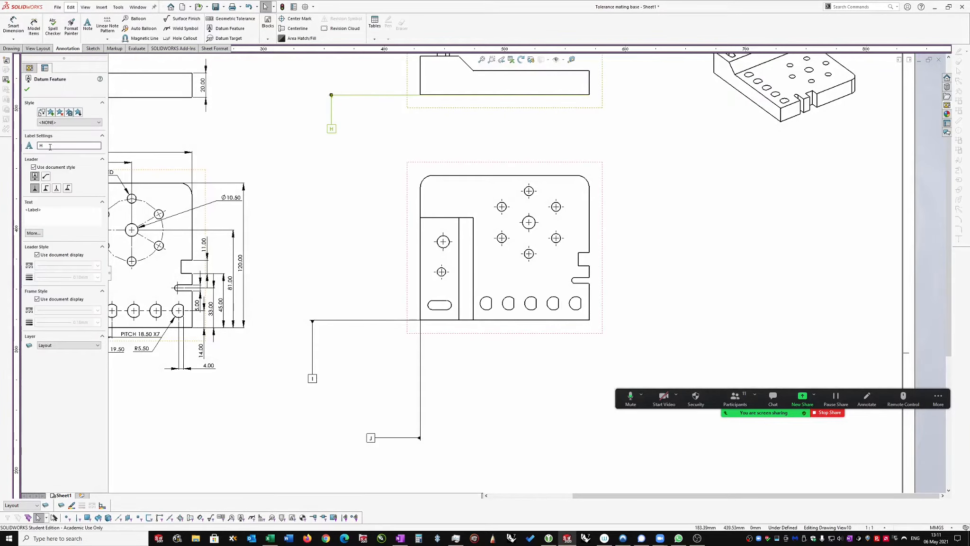
pyautogui.press('BackSpace')
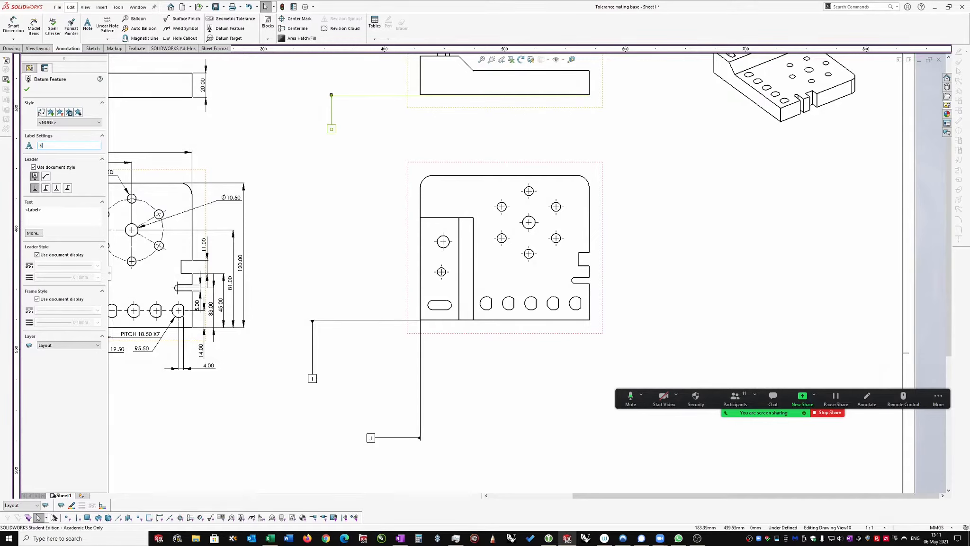
pyautogui.write('a')
pyautogui.press('BackSpace')
pyautogui.write('A')
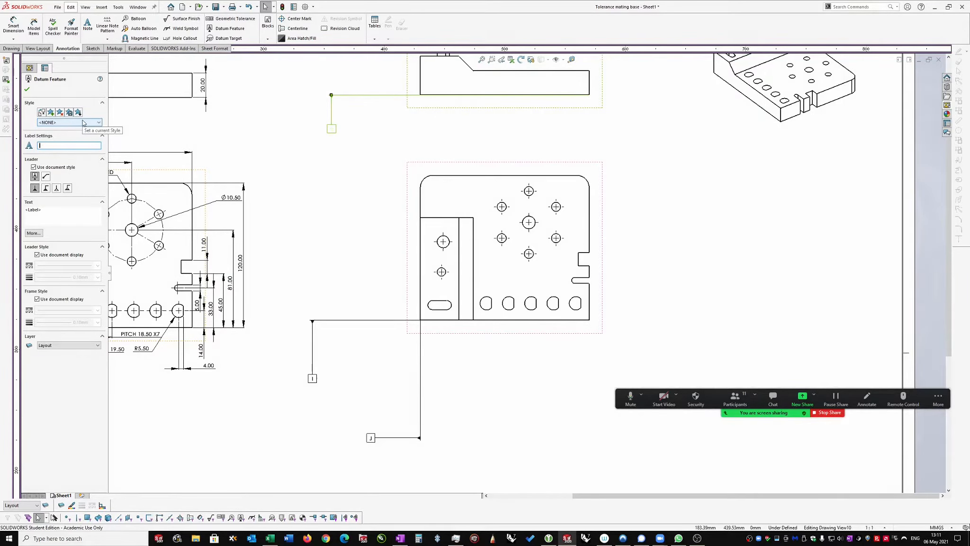
pyautogui.click(27, 89)
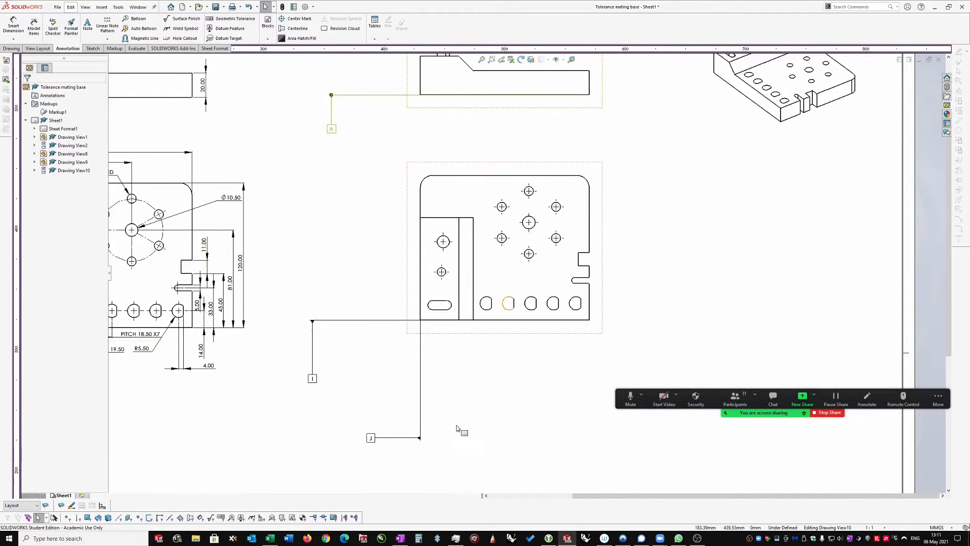
# Relabel the front view's left-edge datum feature as B and its bottom-edge datum feature as C.
pyautogui.click(372, 438)
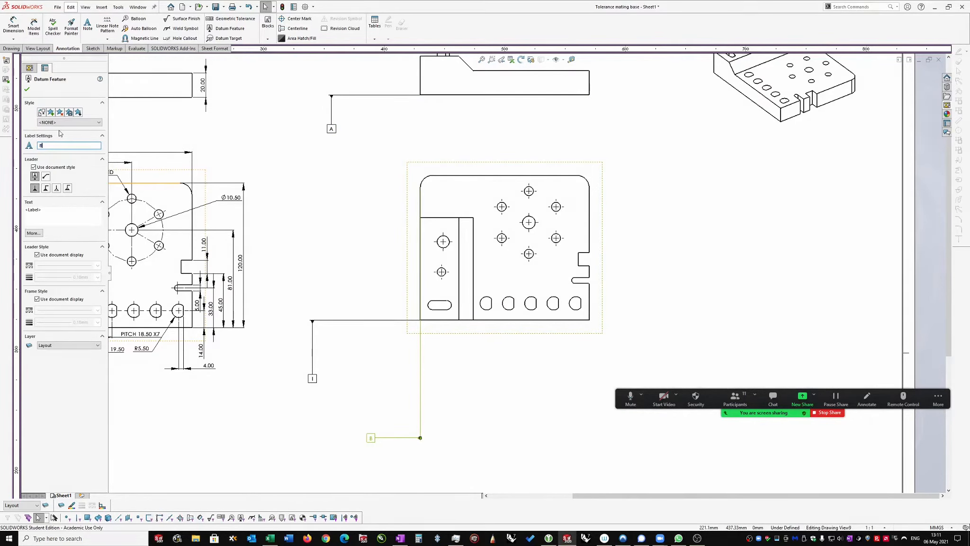
pyautogui.click(27, 89)
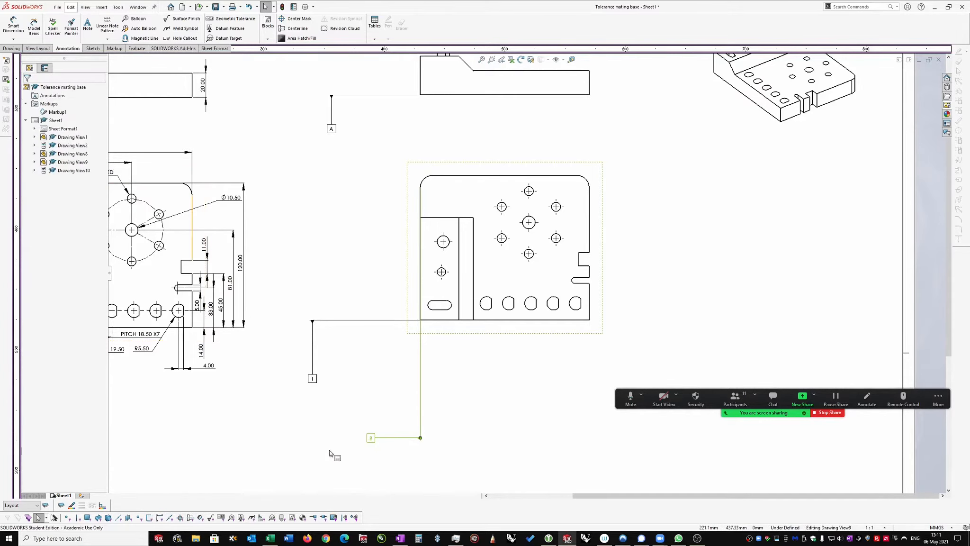
pyautogui.click(312, 378)
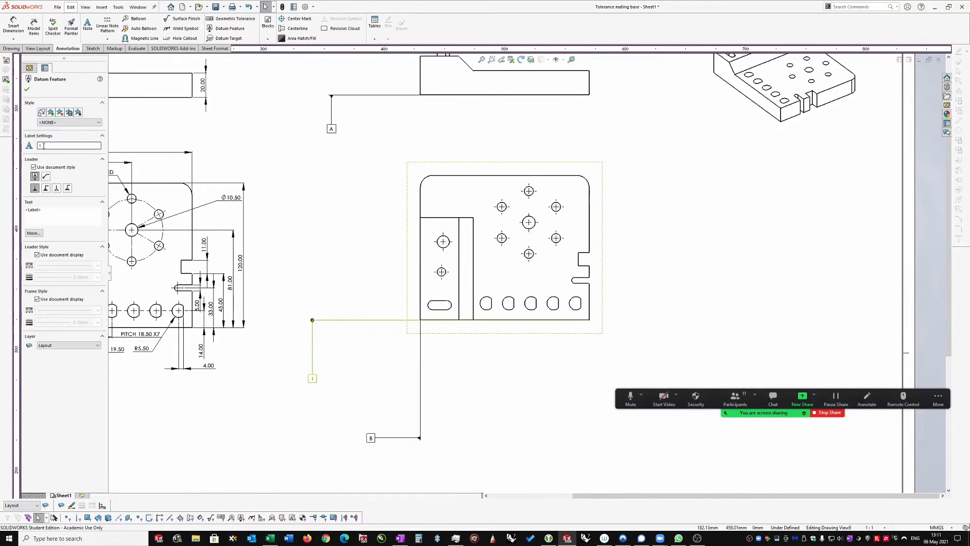
pyautogui.write('C')
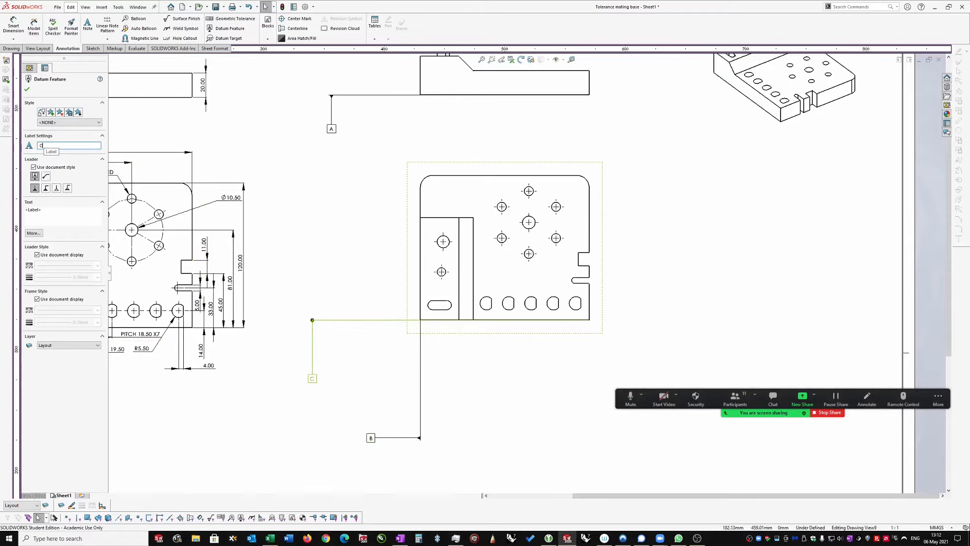
pyautogui.click(27, 89)
# Add linear center marks with connection lines to the row of five flat-sided holes near the front view's bottom edge.
pyautogui.scroll(-1, 616, 308)
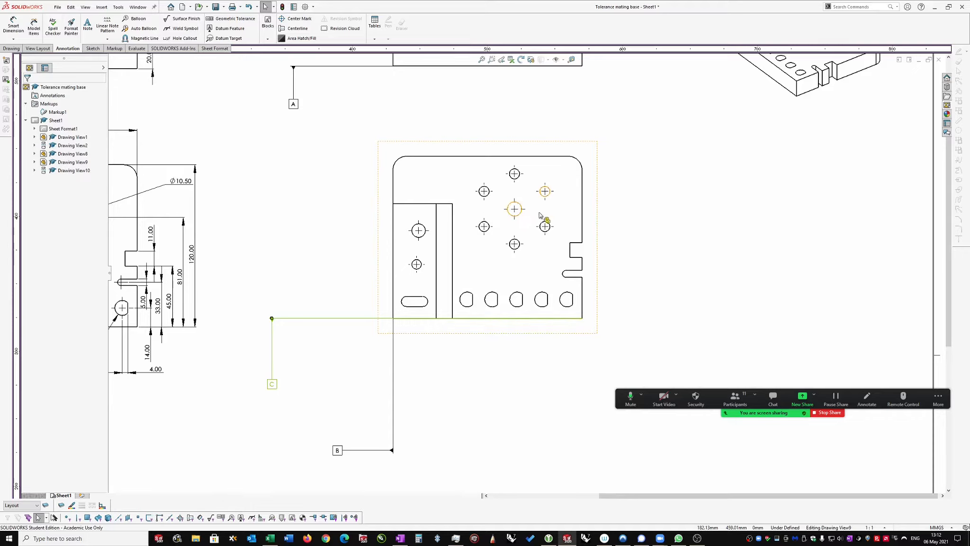
pyautogui.click(291, 21)
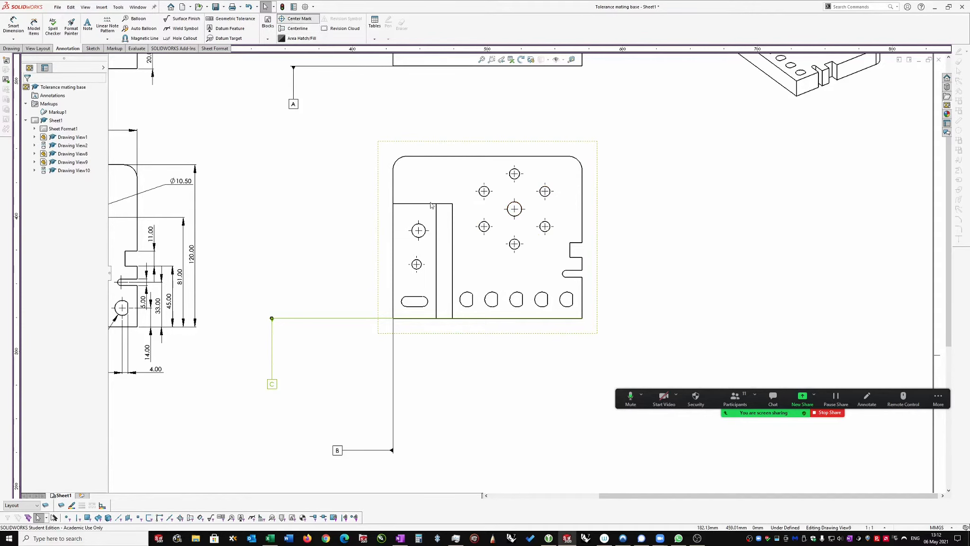
pyautogui.click(468, 309)
pyautogui.click(495, 307)
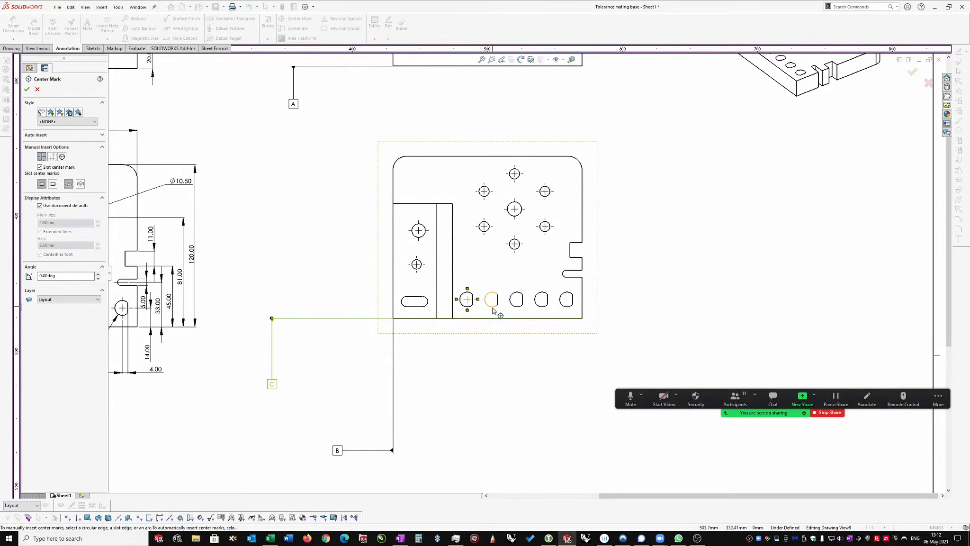
pyautogui.click(517, 307)
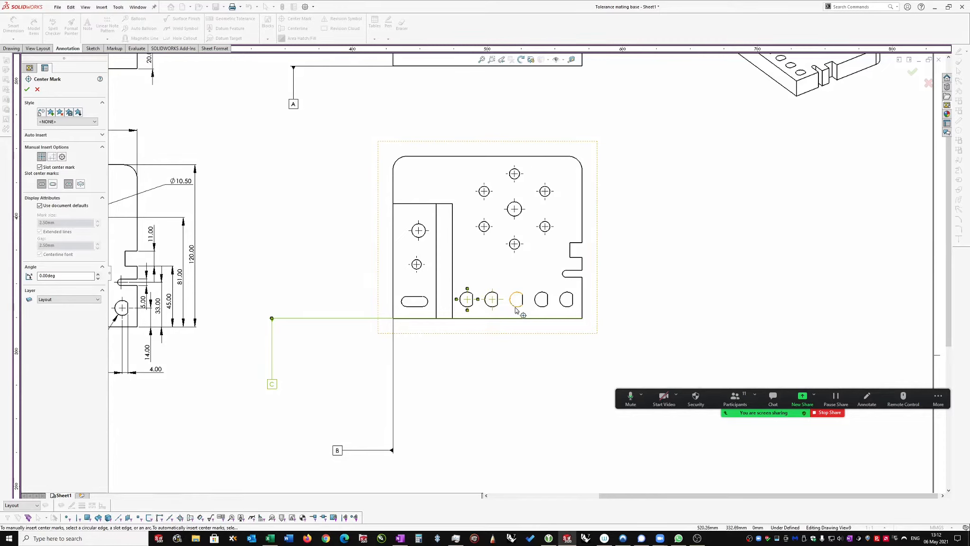
pyautogui.click(545, 309)
pyautogui.click(568, 308)
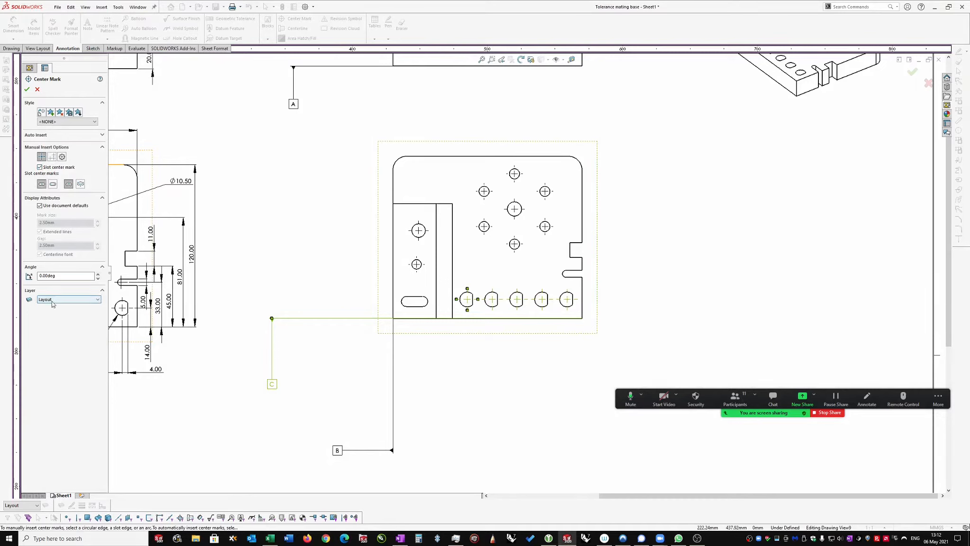
pyautogui.click(52, 157)
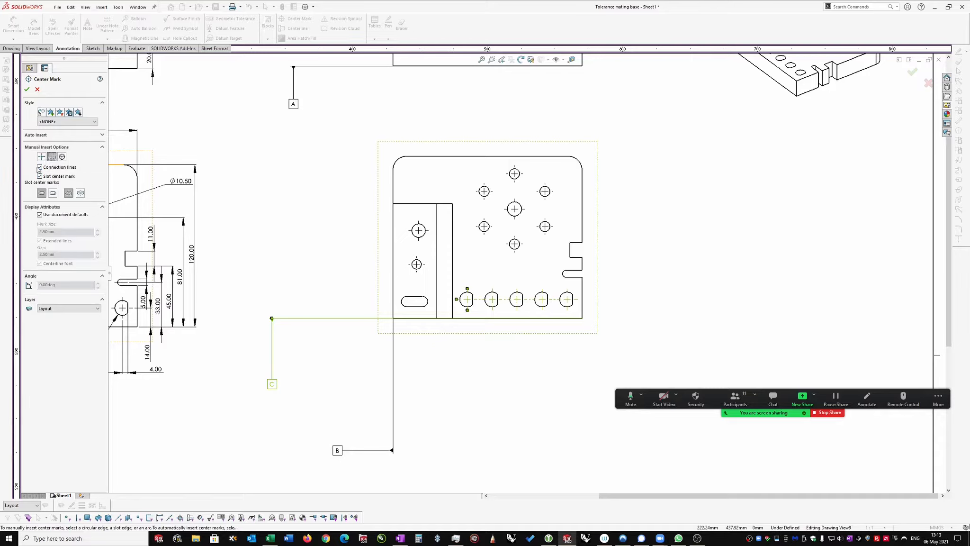
pyautogui.click(27, 89)
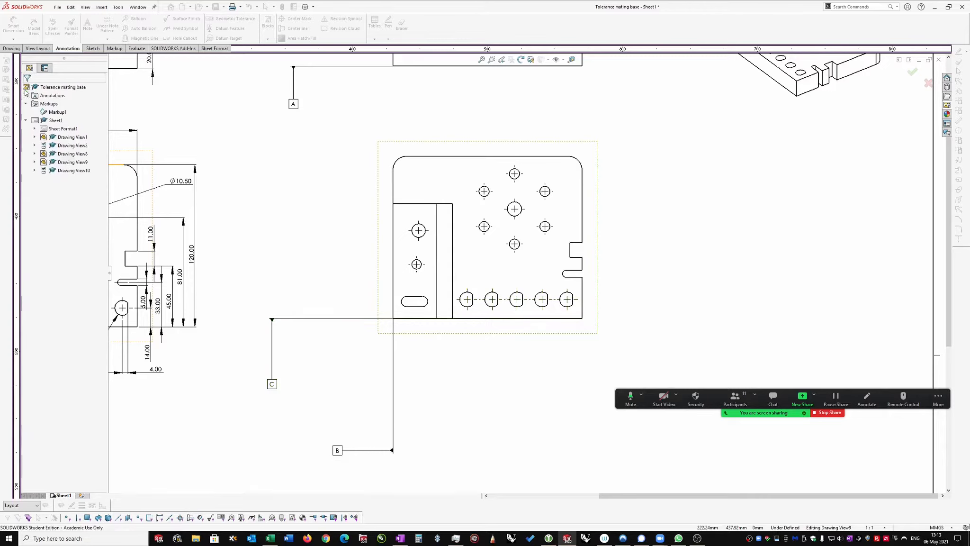
pyautogui.scroll(-2, 531, 295)
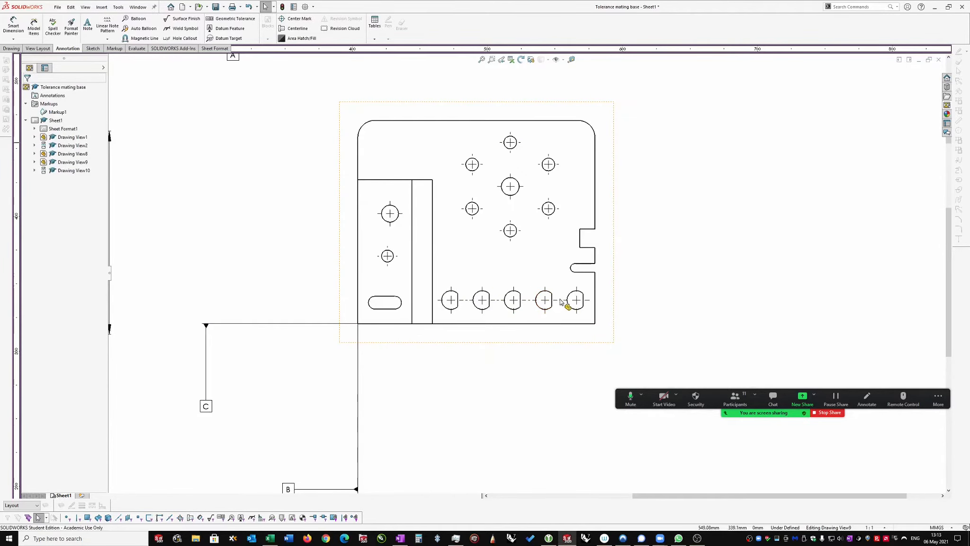
pyautogui.click(559, 300)
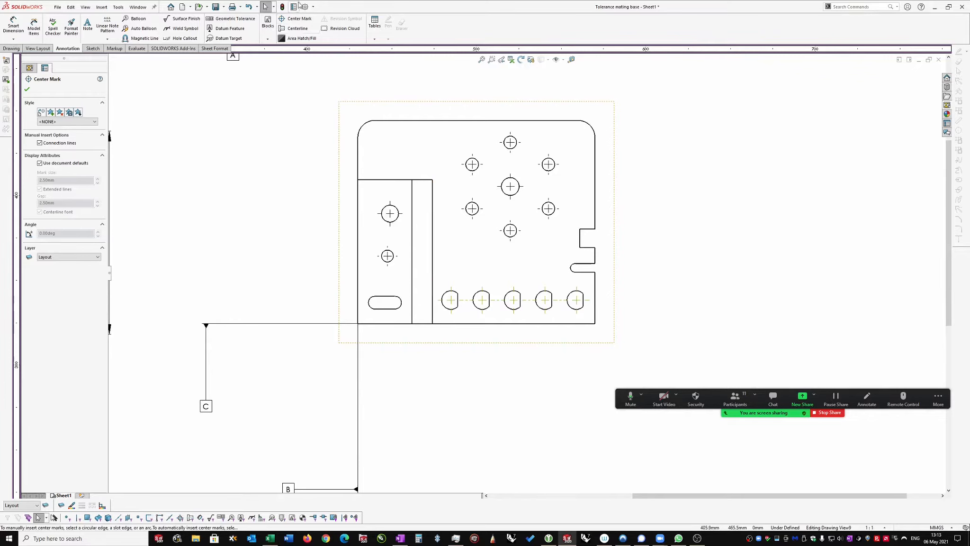
# Add center marks with a connection line at both ends of the horizontal slot in the front view's lower-left corner.
pyautogui.click(294, 22)
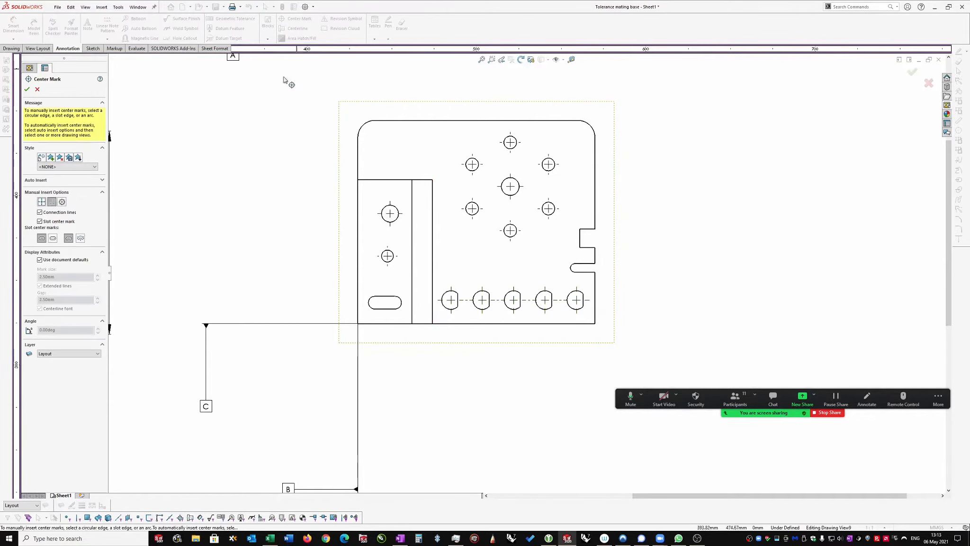
pyautogui.click(389, 299)
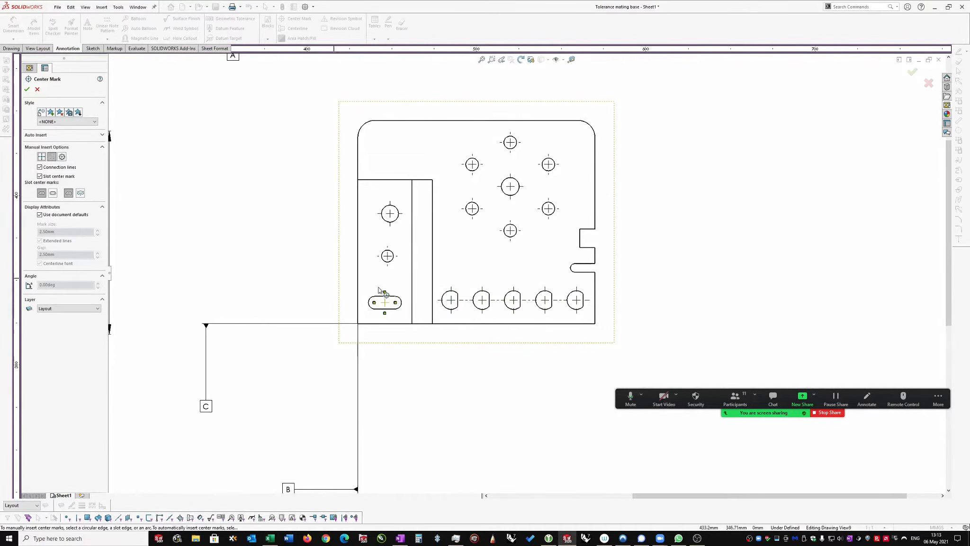
pyautogui.scroll(-1, 387, 312)
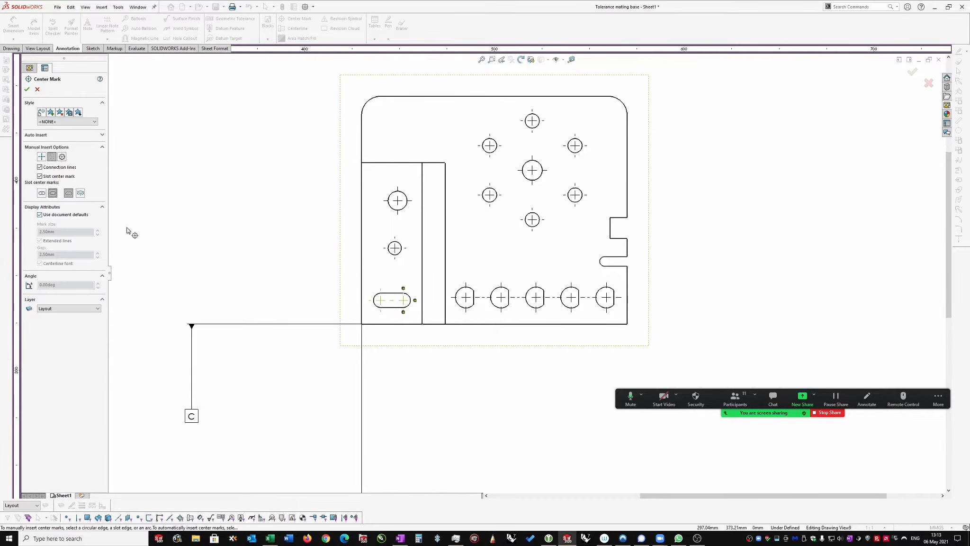
pyautogui.scroll(-1, 408, 294)
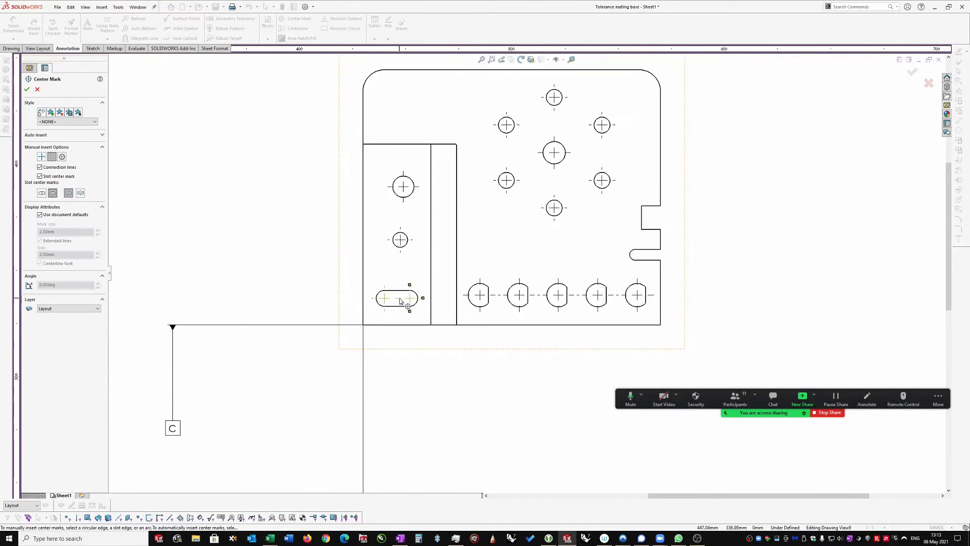
pyautogui.click(44, 158)
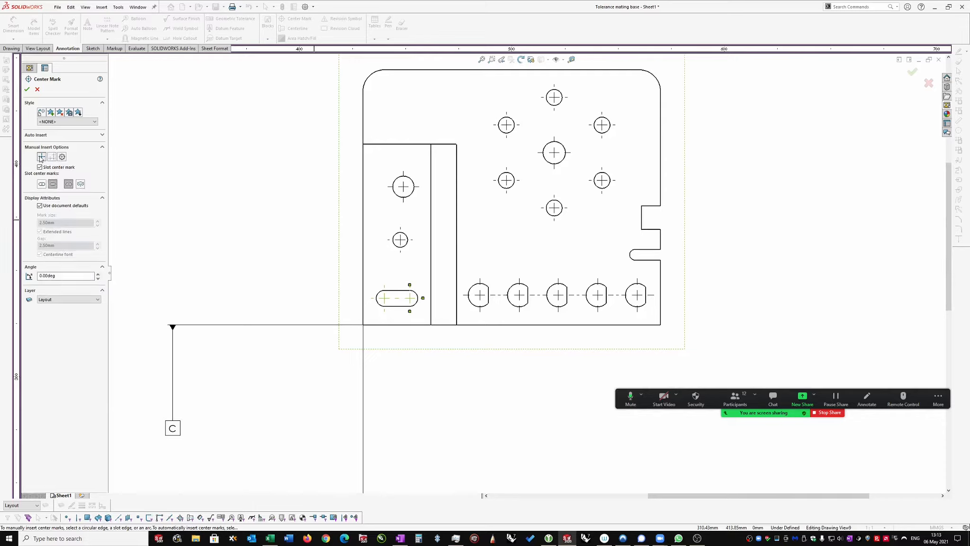
pyautogui.click(52, 157)
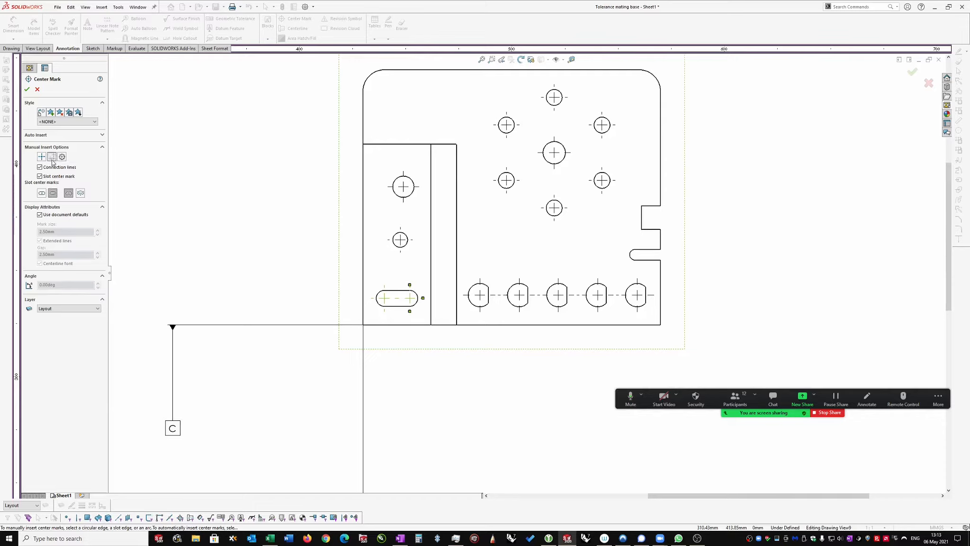
pyautogui.click(28, 89)
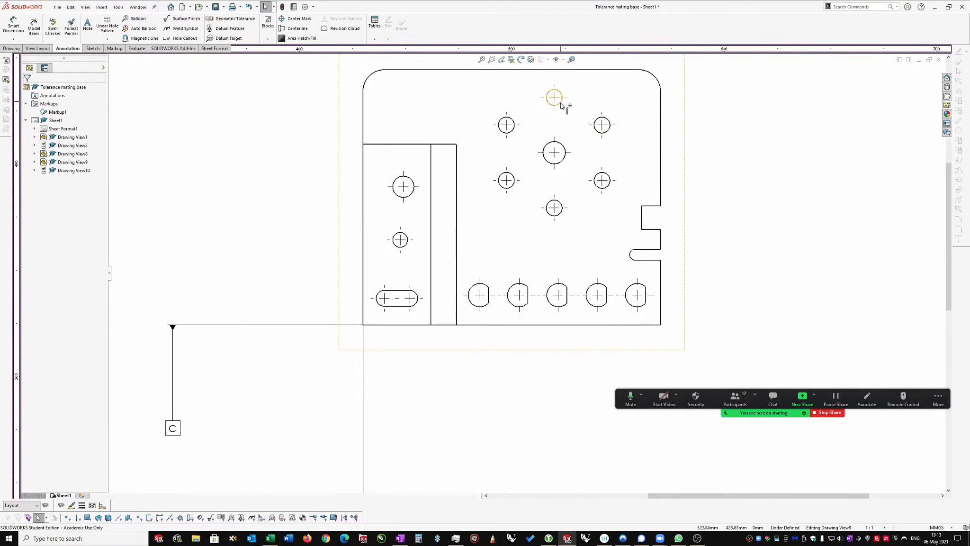
# Sketch a circle about 52 mm in diameter, centred on the middle hole and passing through the centres of the six surrounding holes.
pyautogui.scroll(1, 568, 111)
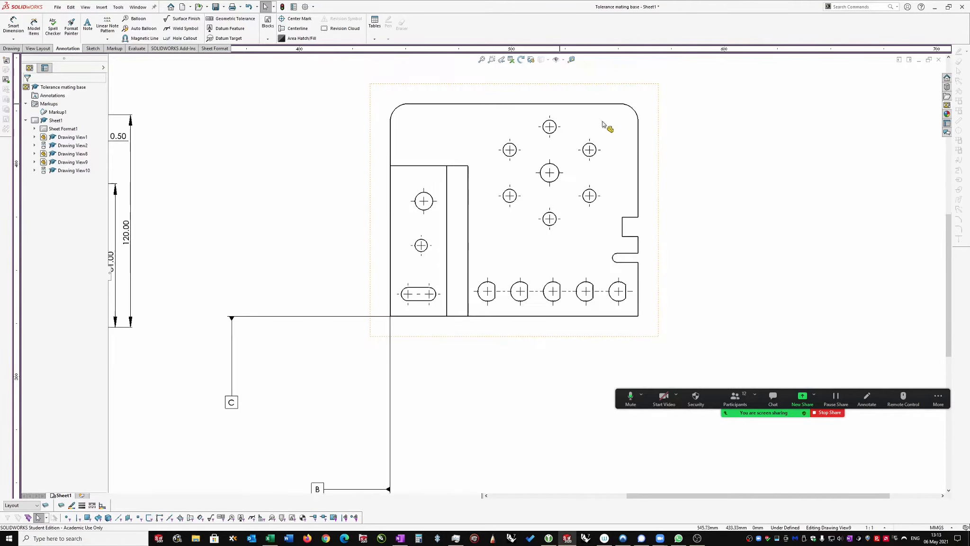
pyautogui.scroll(-1, 589, 154)
pyautogui.click(546, 134)
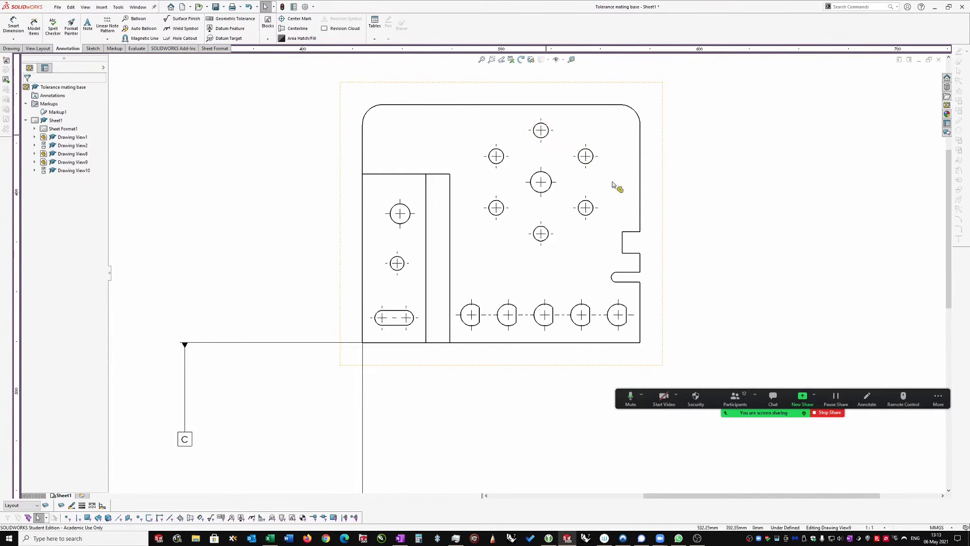
pyautogui.click(733, 176)
pyautogui.press('s')
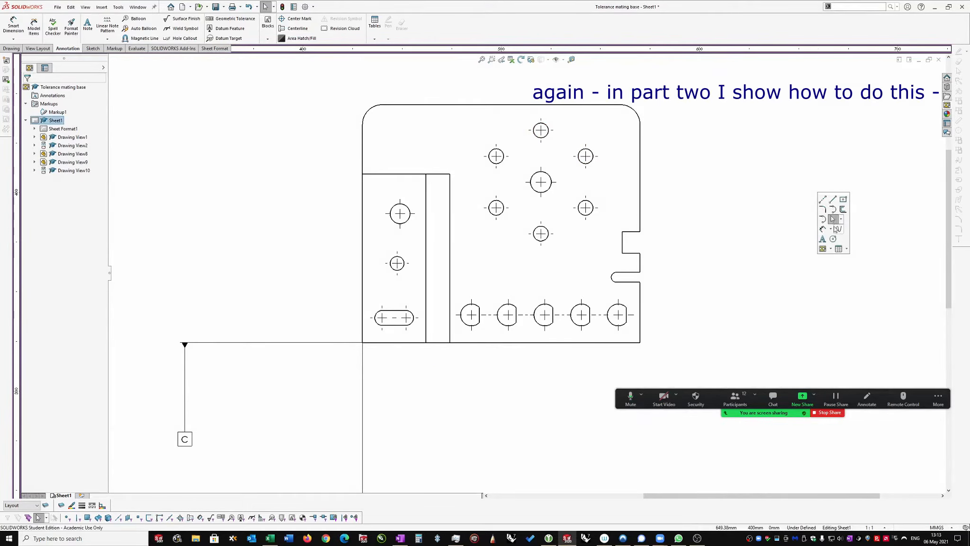
pyautogui.click(834, 240)
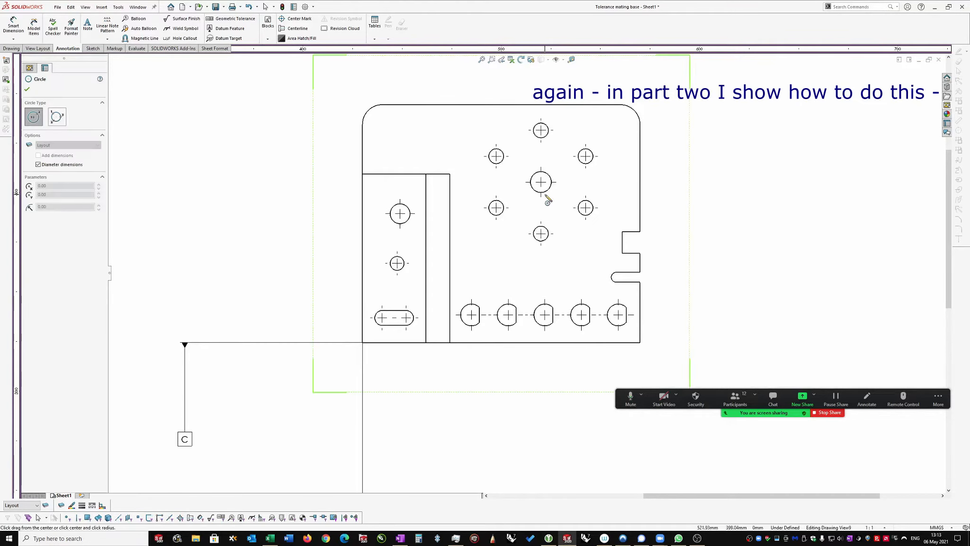
pyautogui.click(541, 182)
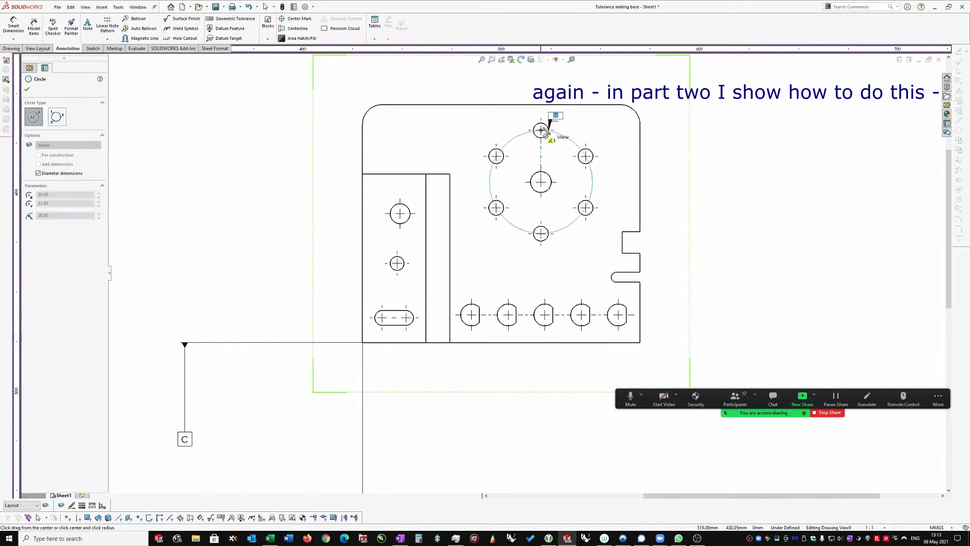
pyautogui.click(541, 130)
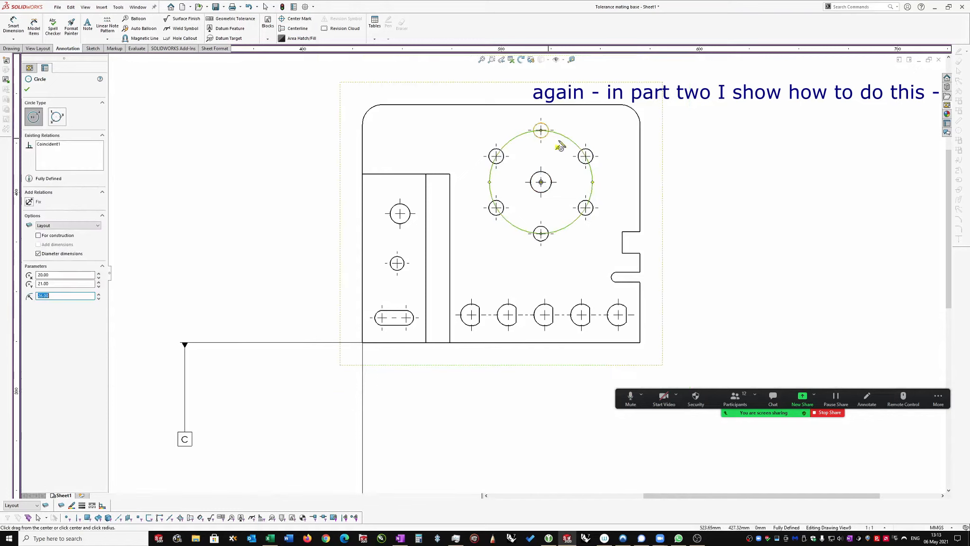
pyautogui.press('Escape')
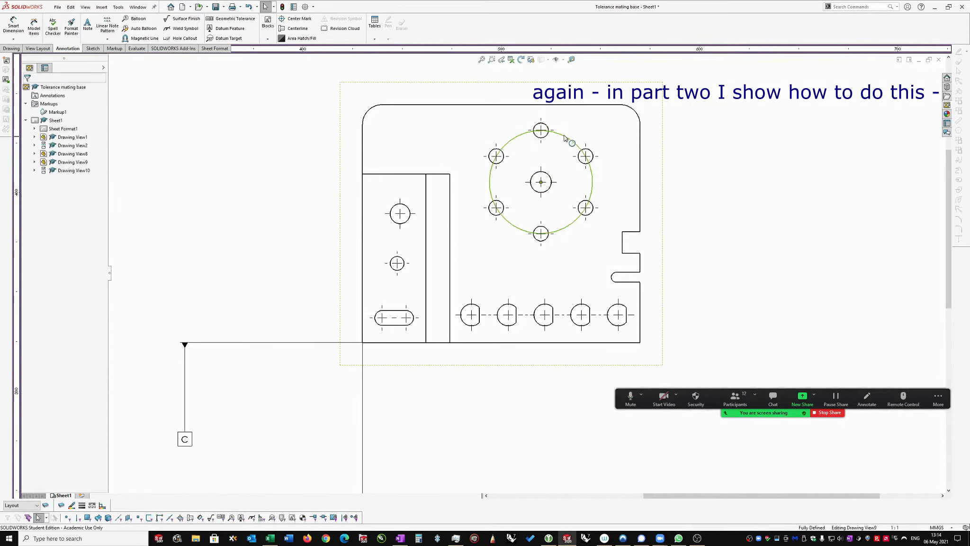
# Convert the circle through the six-hole pattern to construction geometry.
pyautogui.click(565, 138)
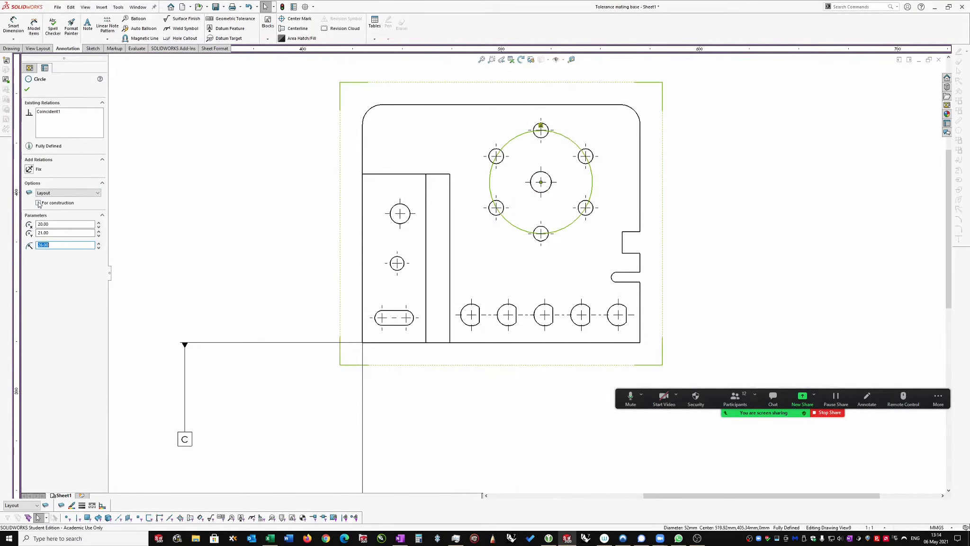
pyautogui.click(27, 90)
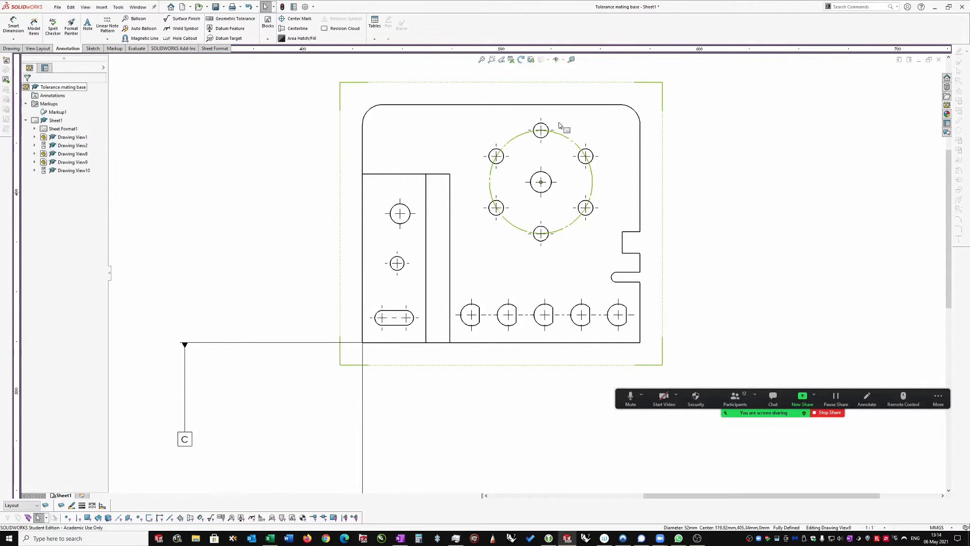
pyautogui.click(661, 180)
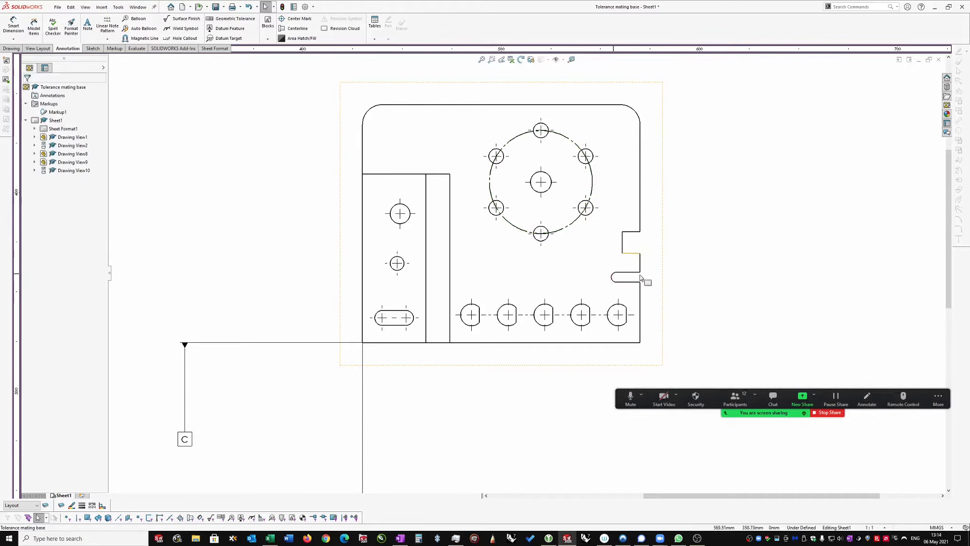
pyautogui.scroll(-2, 640, 278)
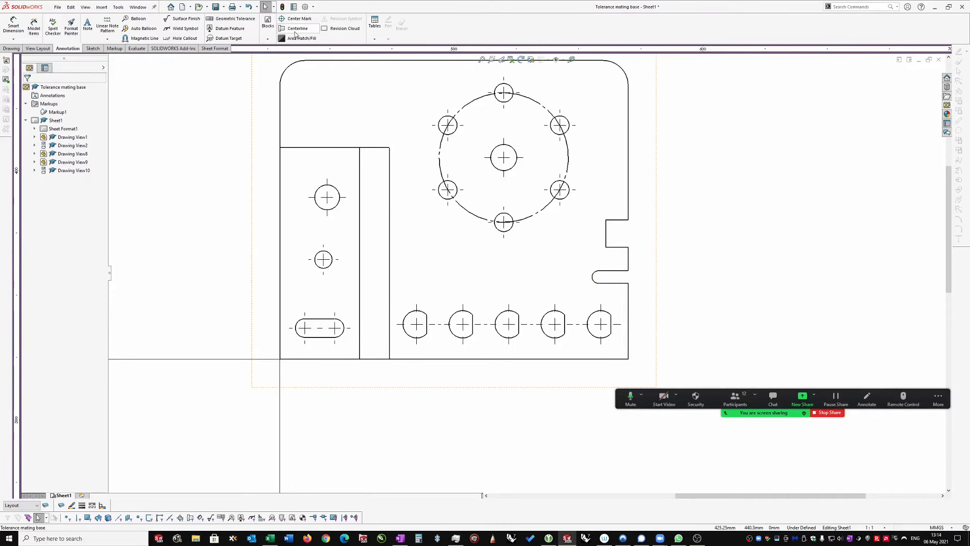
# Add a centerline along the open round-ended slot in the front view's right edge.
pyautogui.click(295, 28)
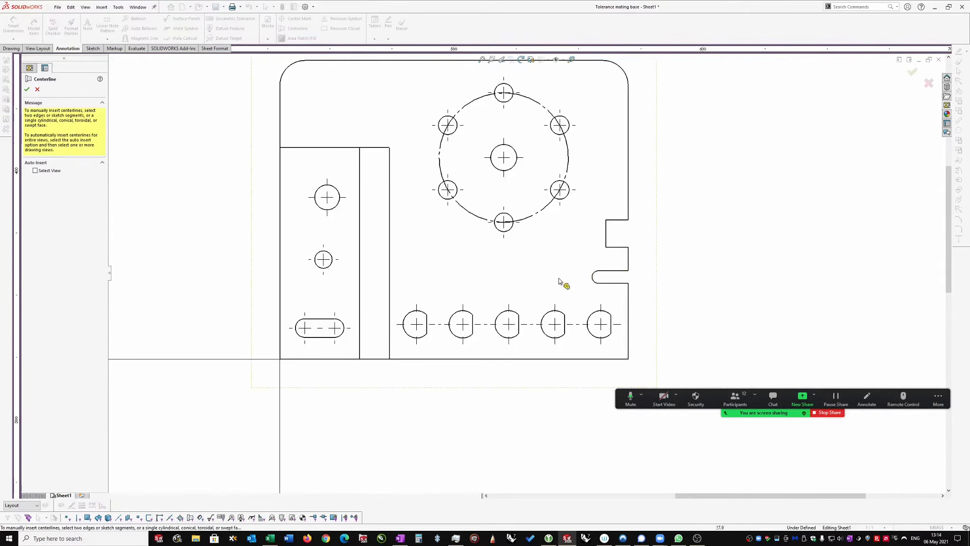
pyautogui.click(614, 271)
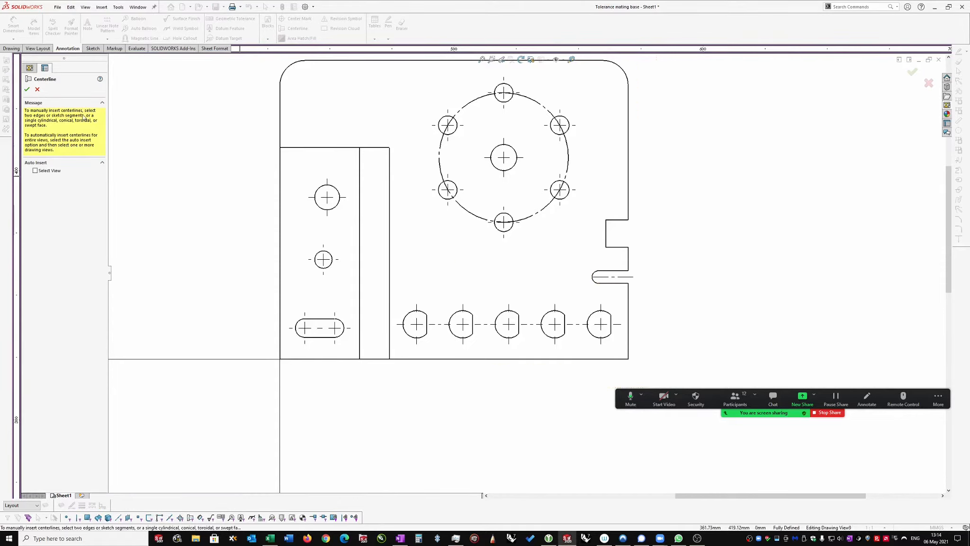
pyautogui.click(27, 89)
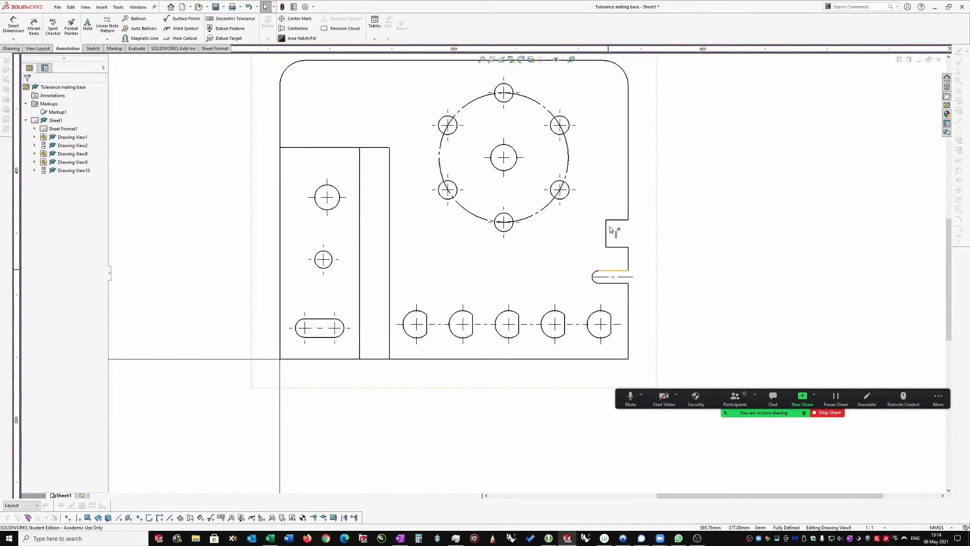
# Sketch a circle about 8 mm in diameter just below the front view's lower-left horizontal slot.
pyautogui.scroll(2, 638, 239)
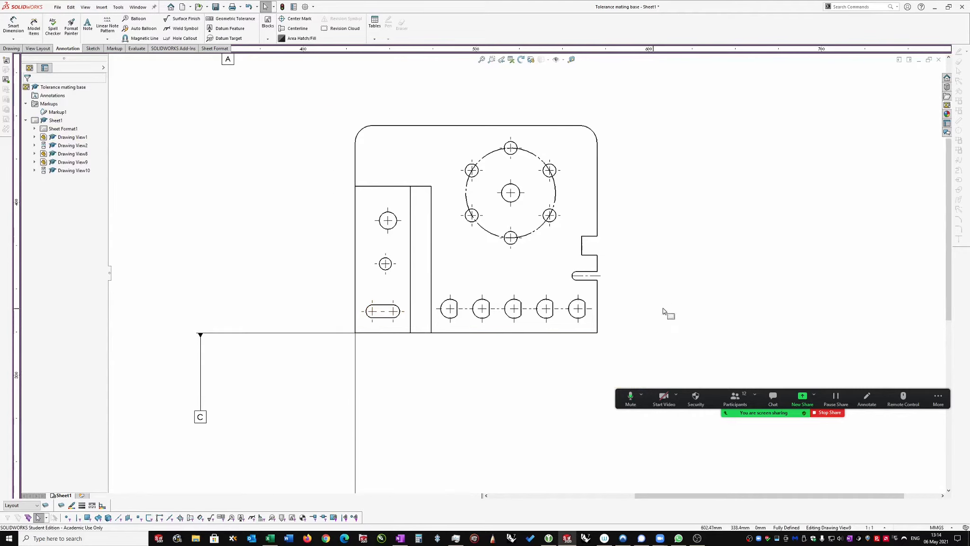
pyautogui.scroll(-2, 486, 362)
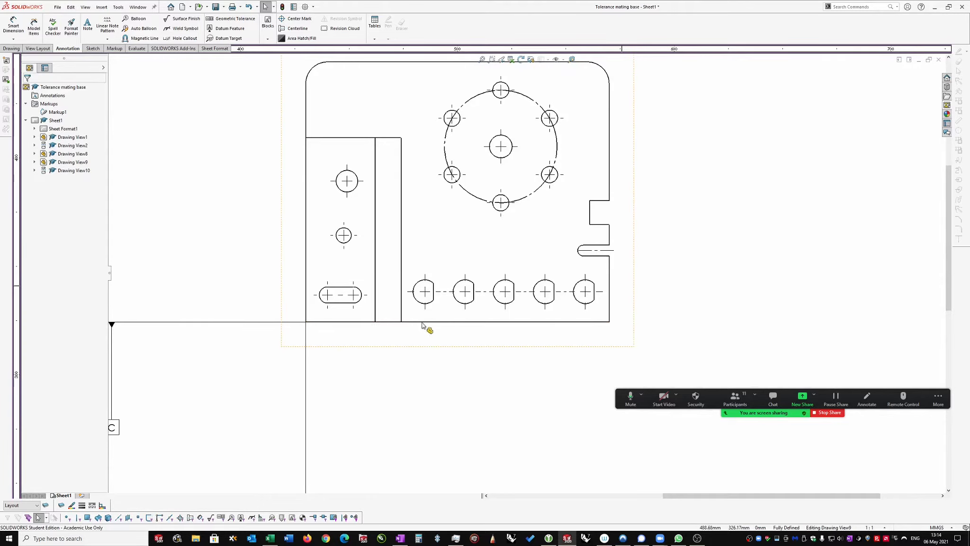
pyautogui.scroll(-1, 369, 310)
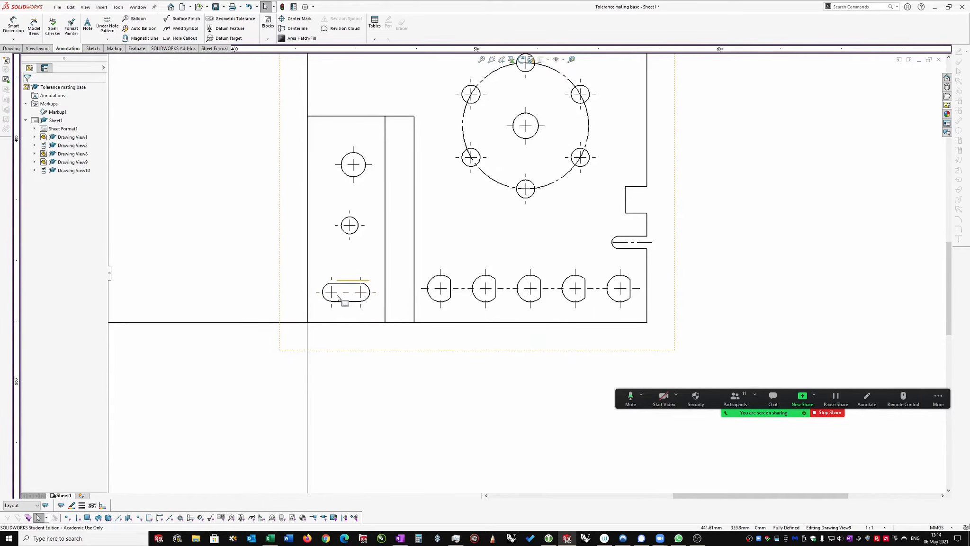
pyautogui.scroll(-1, 351, 327)
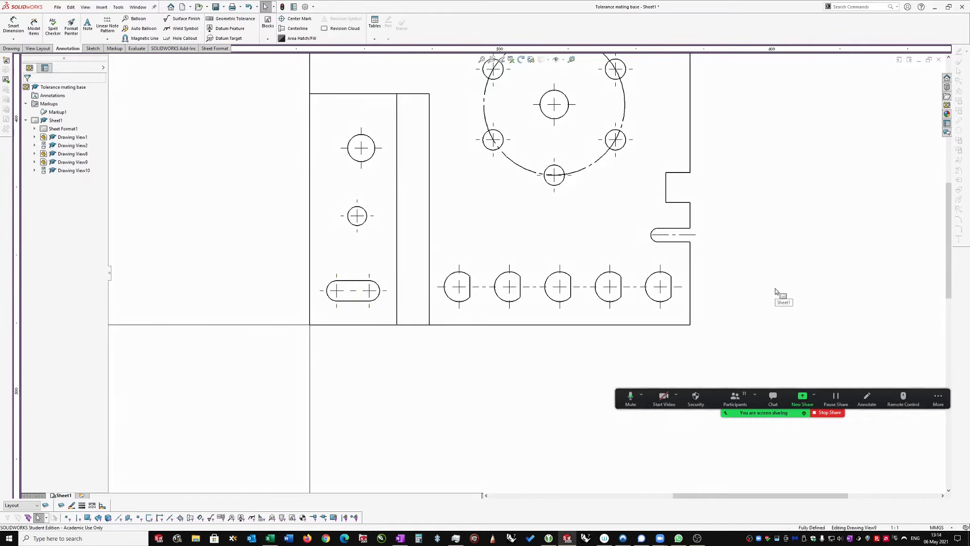
pyautogui.click(824, 290)
pyautogui.press('s')
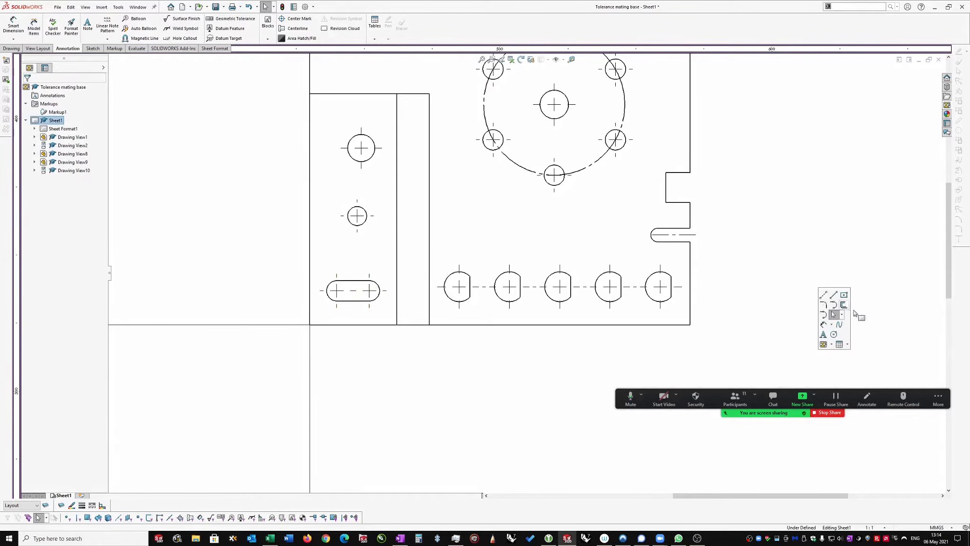
pyautogui.click(834, 334)
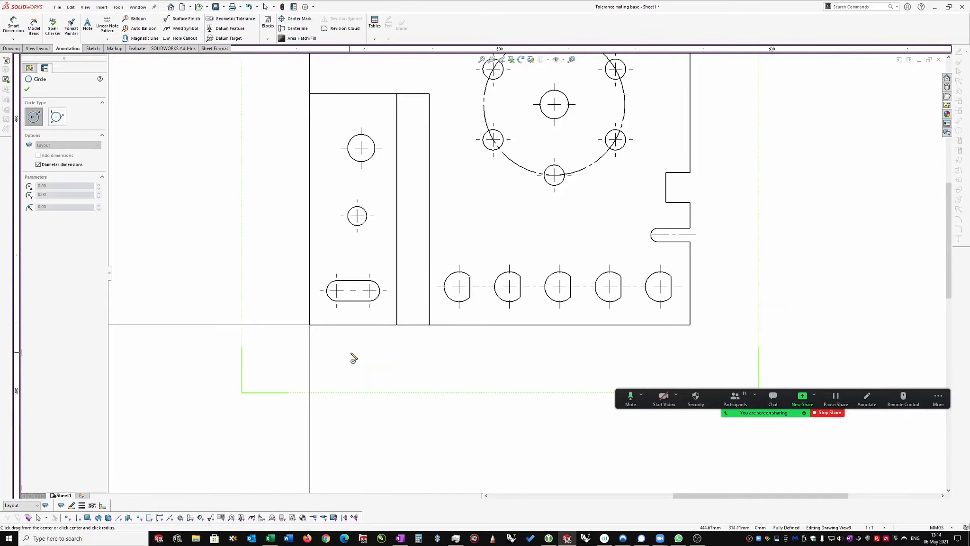
pyautogui.click(348, 345)
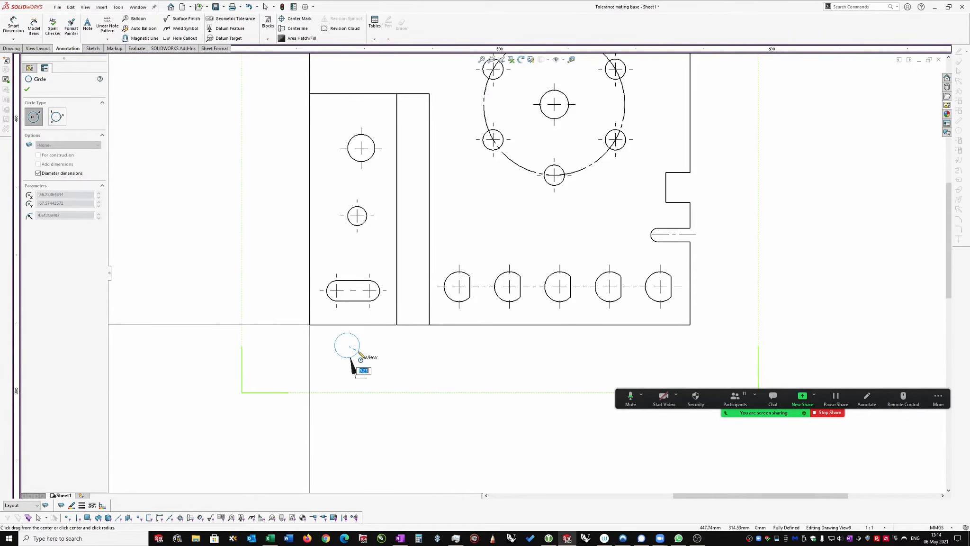
pyautogui.click(357, 351)
pyautogui.scroll(-1, 360, 353)
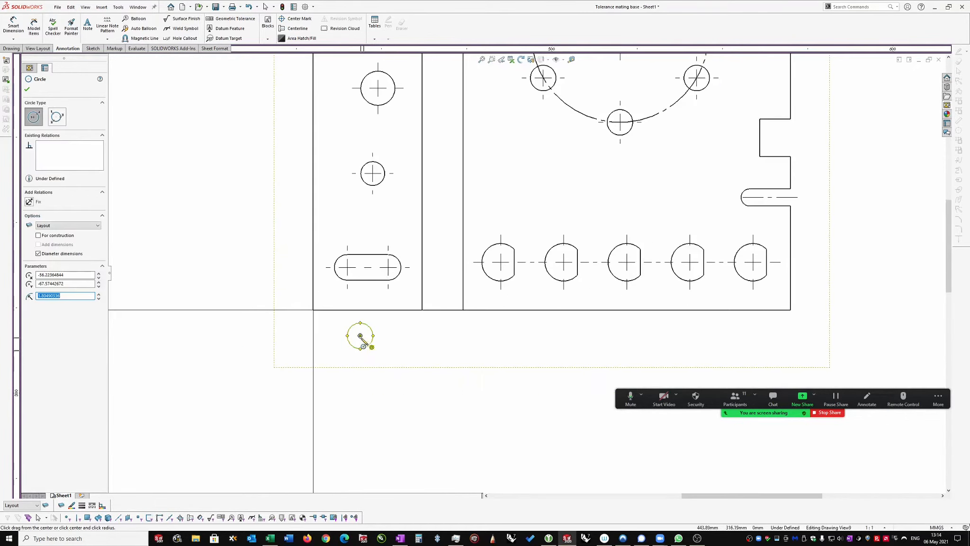
pyautogui.press('Escape')
# Move the sketched circle outside the front view's left edge, roughly level with the horizontal slot.
pyautogui.moveTo(371, 329); pyautogui.dragTo(365, 286)
pyautogui.moveTo(406, 322); pyautogui.dragTo(279, 268)
pyautogui.scroll(-2, 279, 267)
pyautogui.scroll(-2, 332, 271)
pyautogui.moveTo(335, 271); pyautogui.dragTo(309, 267)
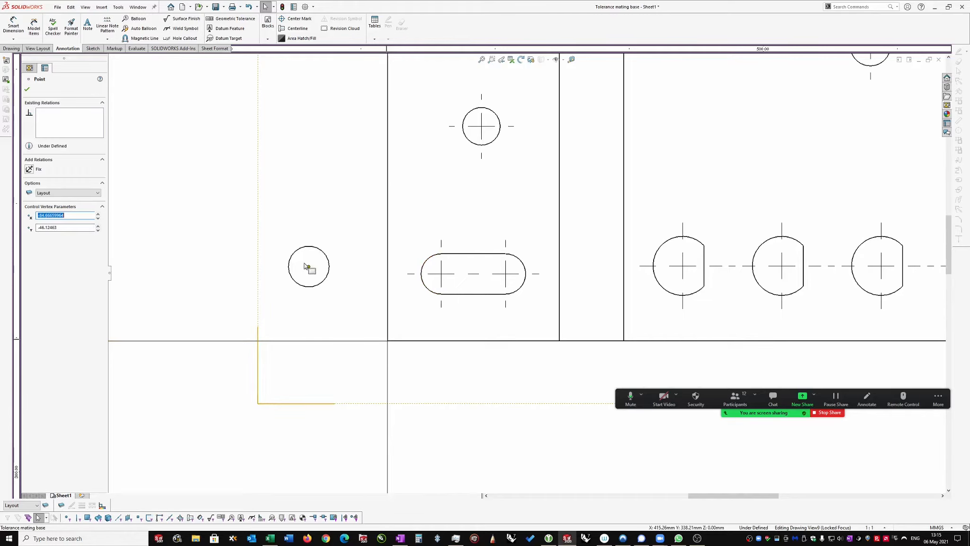
pyautogui.click(388, 341)
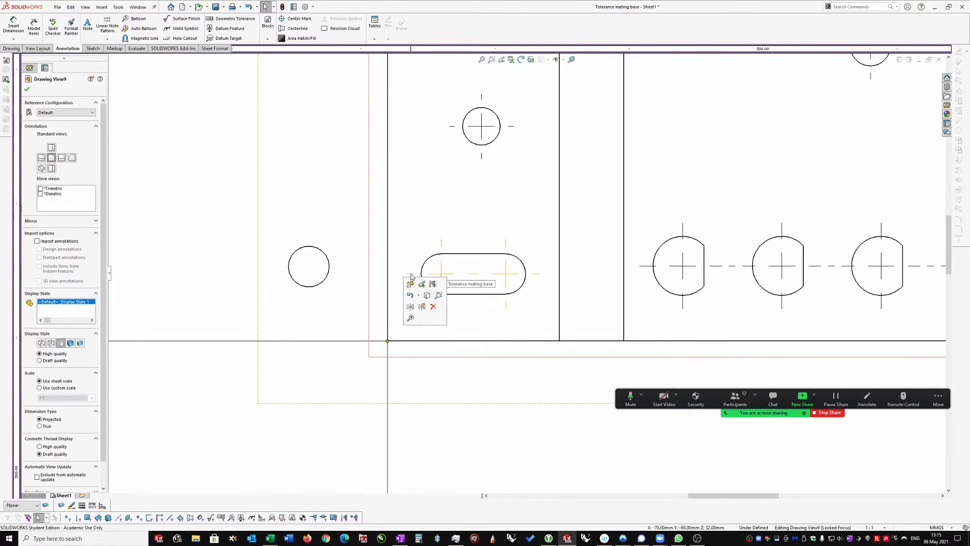
pyautogui.click(412, 274)
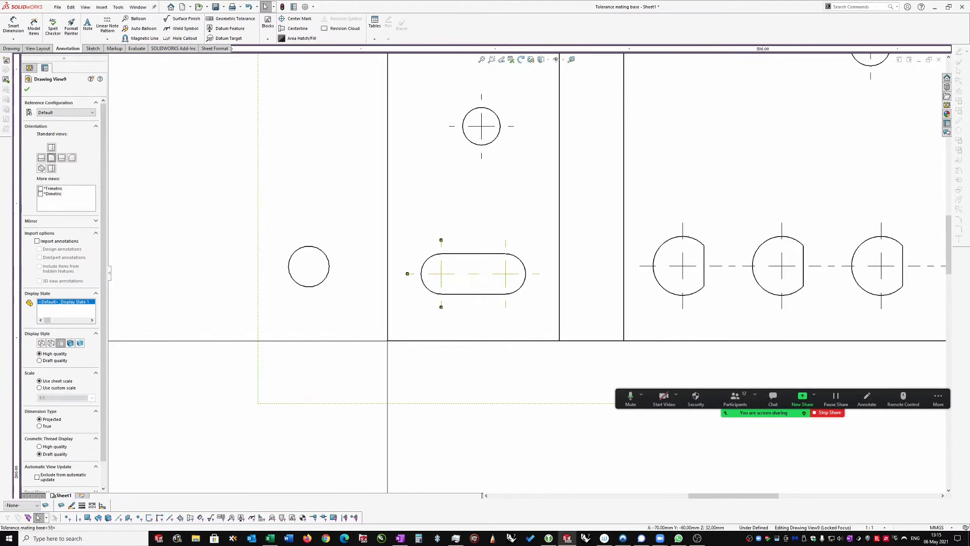
pyautogui.click(389, 341)
pyautogui.click(389, 342)
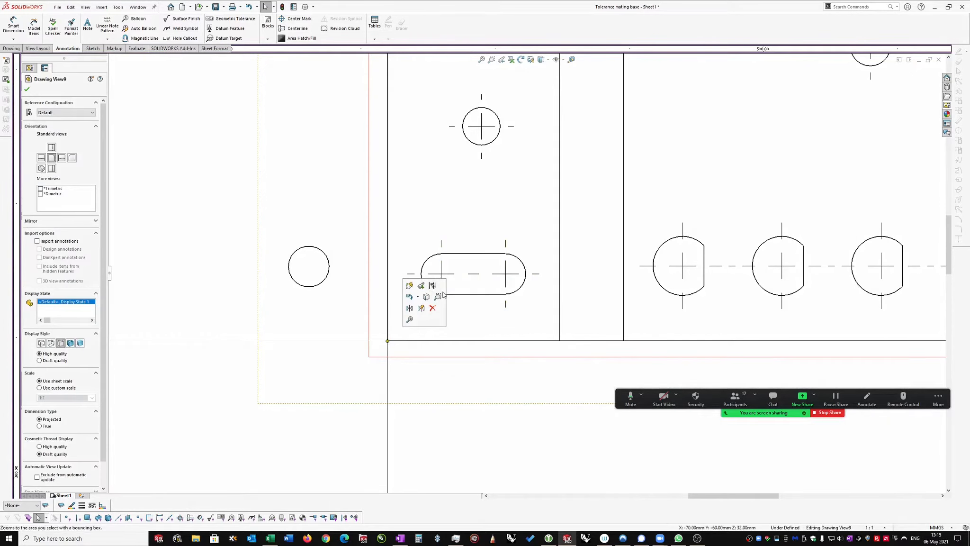
pyautogui.press('Escape')
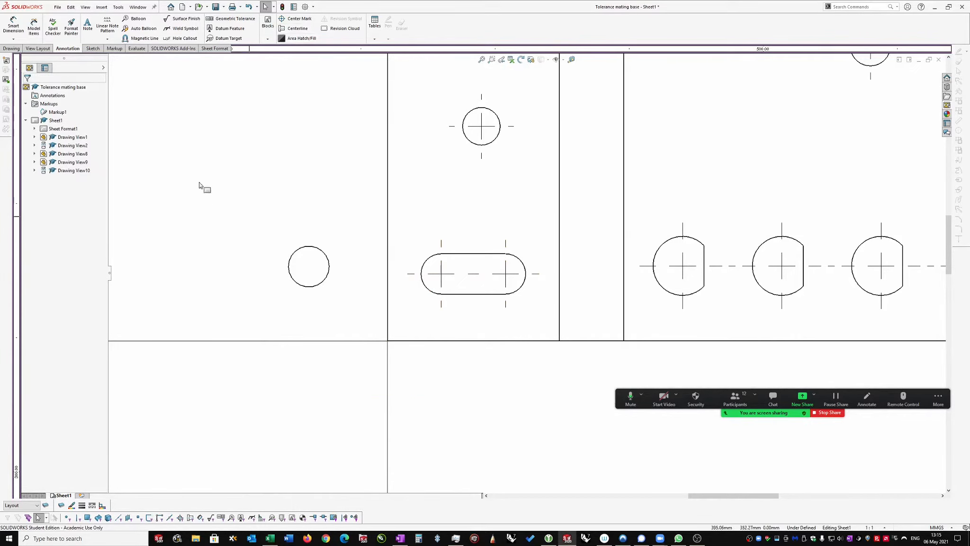
# Dimension the horizontal slot with DimXpert's Baseline scheme, using the front view's lower-left corner vertex as the datum.
pyautogui.click(13, 22)
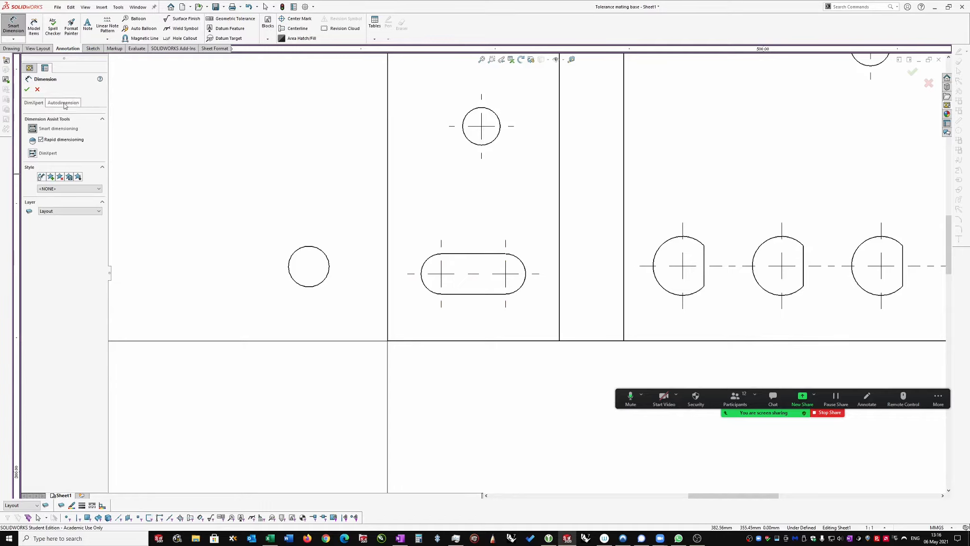
pyautogui.click(32, 153)
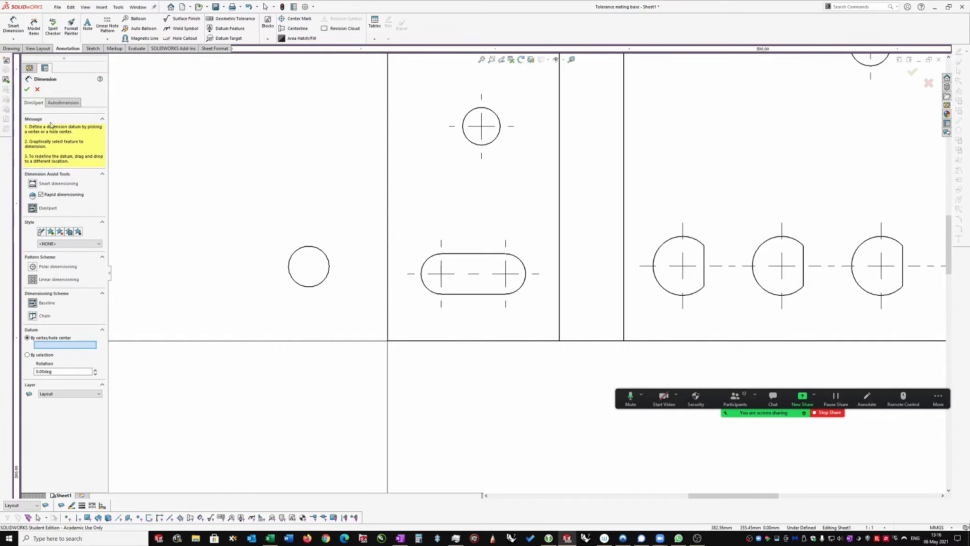
pyautogui.click(32, 184)
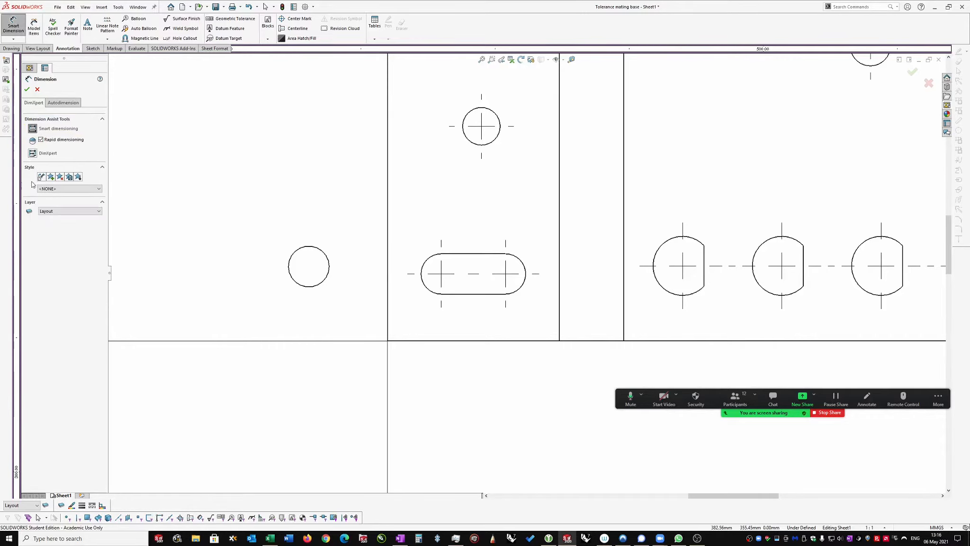
pyautogui.click(32, 154)
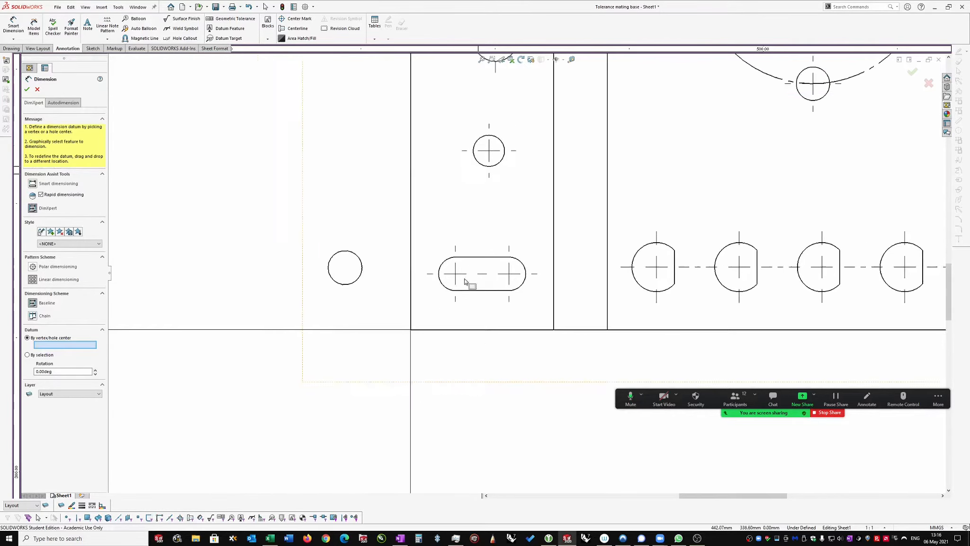
pyautogui.scroll(1, 466, 281)
pyautogui.scroll(1, 782, 114)
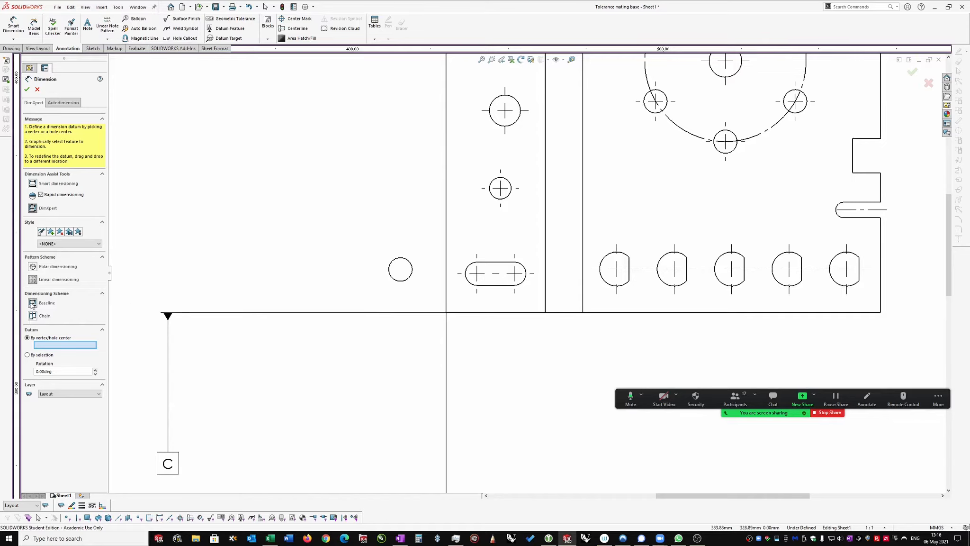
pyautogui.click(446, 312)
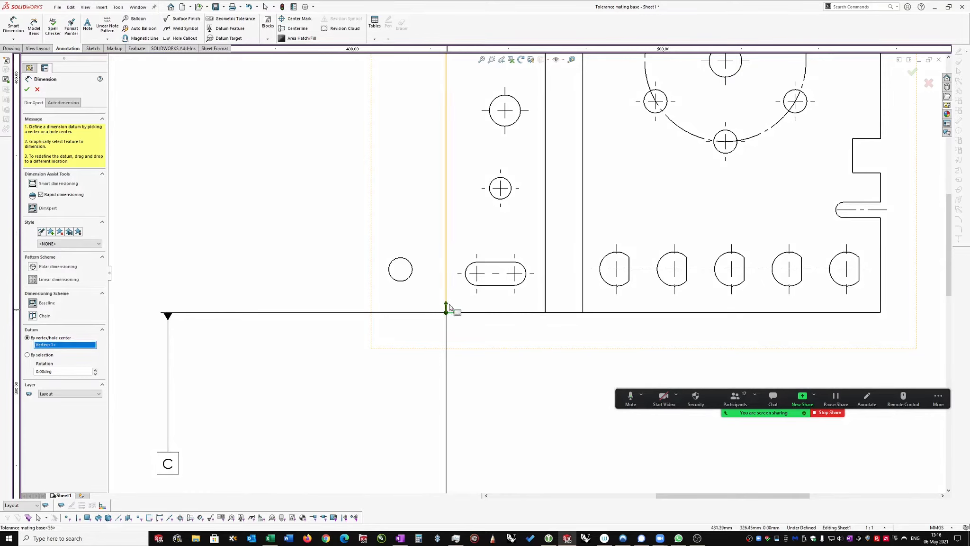
pyautogui.click(471, 283)
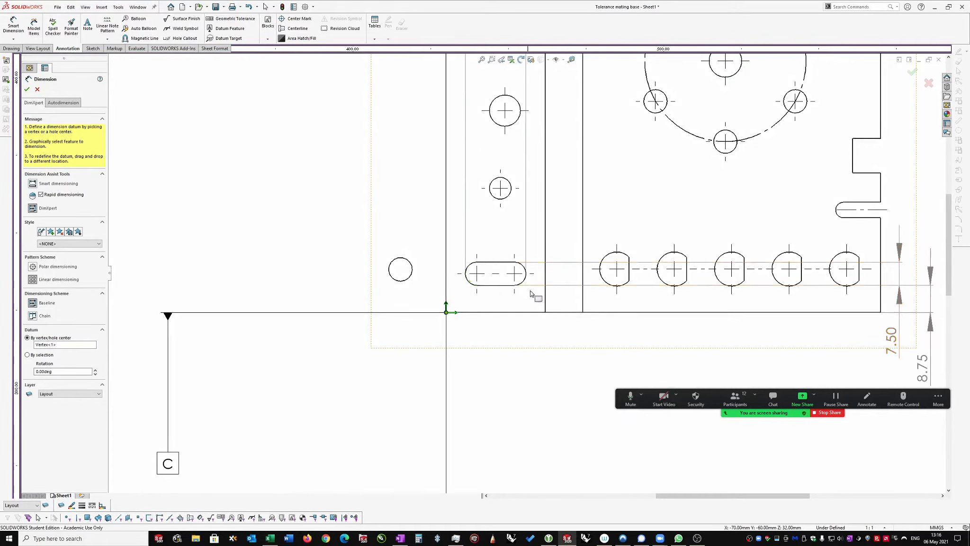
pyautogui.scroll(2, 532, 293)
pyautogui.scroll(2, 526, 273)
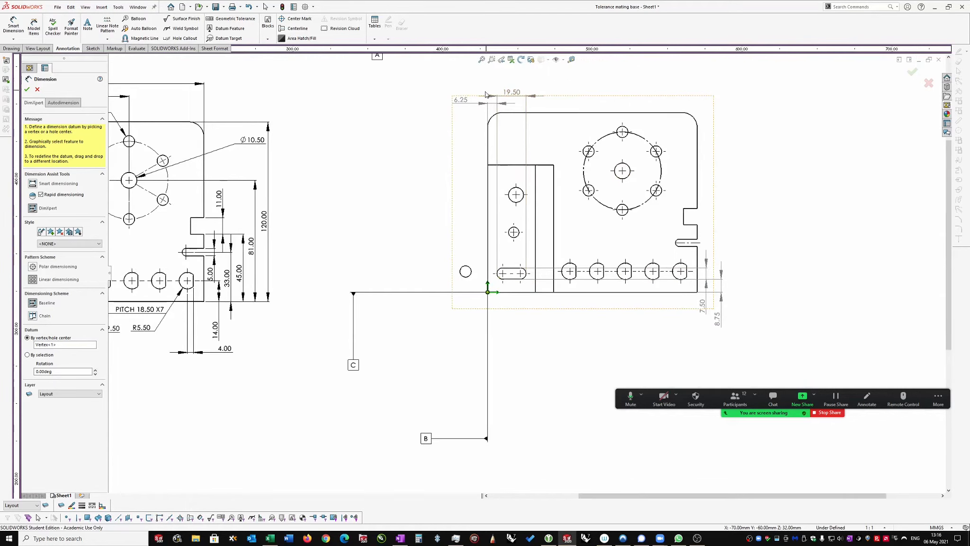
pyautogui.scroll(-1, 773, 308)
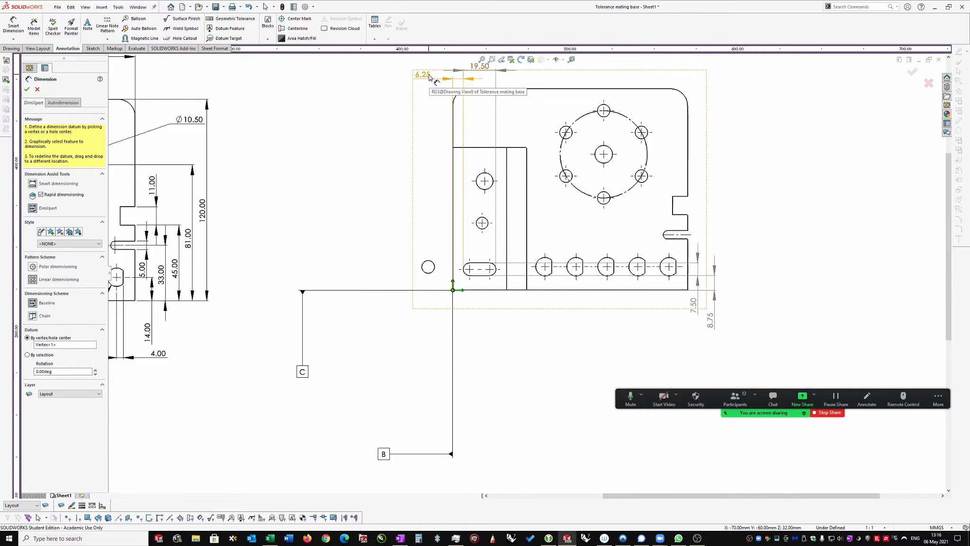
pyautogui.click(28, 90)
# Move the slot's two horizontal dimensions below the front view and its two vertical dimensions to the left of the slot.
pyautogui.moveTo(429, 76); pyautogui.dragTo(443, 307)
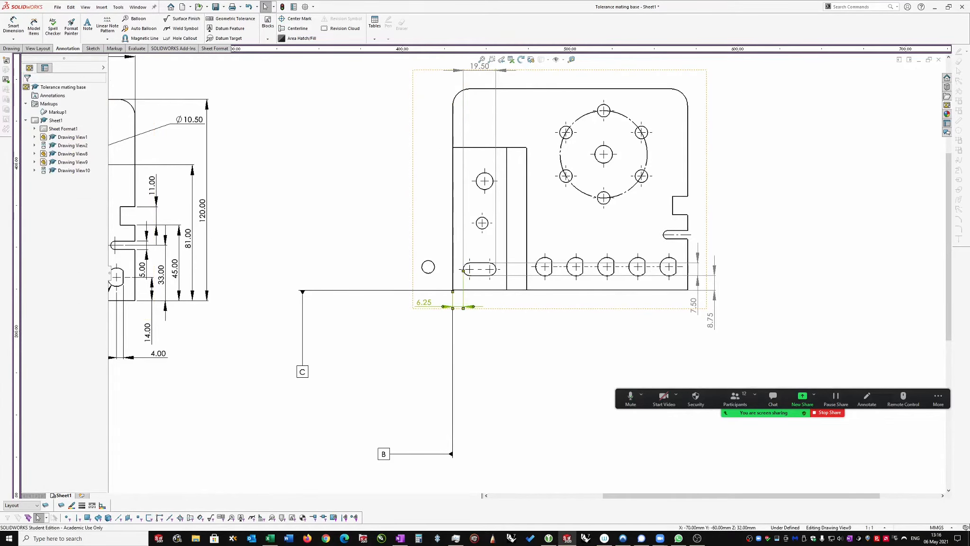
pyautogui.moveTo(457, 72); pyautogui.dragTo(518, 321)
pyautogui.moveTo(694, 304); pyautogui.dragTo(434, 235)
pyautogui.moveTo(711, 326)
pyautogui.mouseDown()
pyautogui.moveTo(573, 321)
pyautogui.moveTo(410, 284)
pyautogui.moveTo(417, 259)
pyautogui.mouseUp()
# Reattach the slot's vertical position dimension to the slot centre and space it apart from the slot height dimension.
pyautogui.scroll(-3, 461, 292)
pyautogui.scroll(-3, 480, 292)
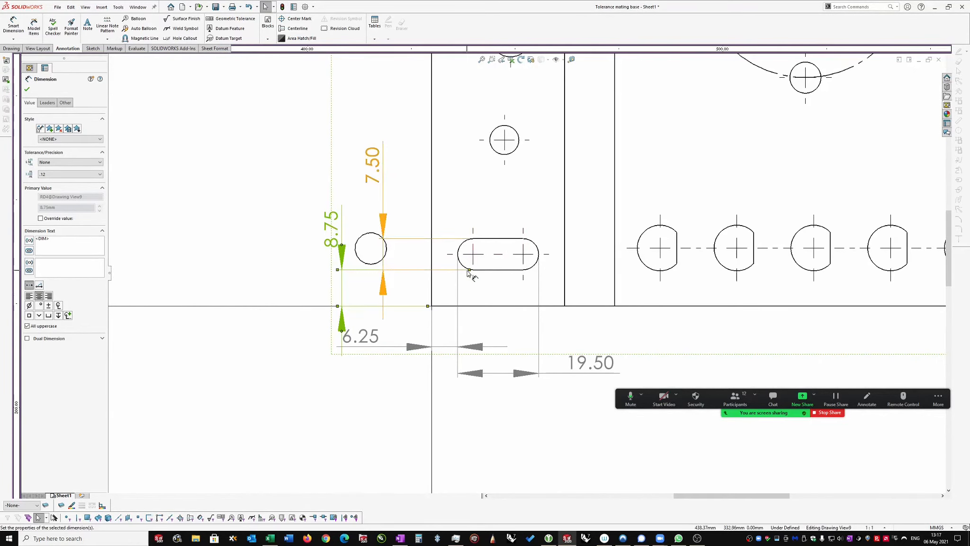
pyautogui.moveTo(470, 274); pyautogui.dragTo(468, 254)
pyautogui.moveTo(331, 193); pyautogui.dragTo(405, 195)
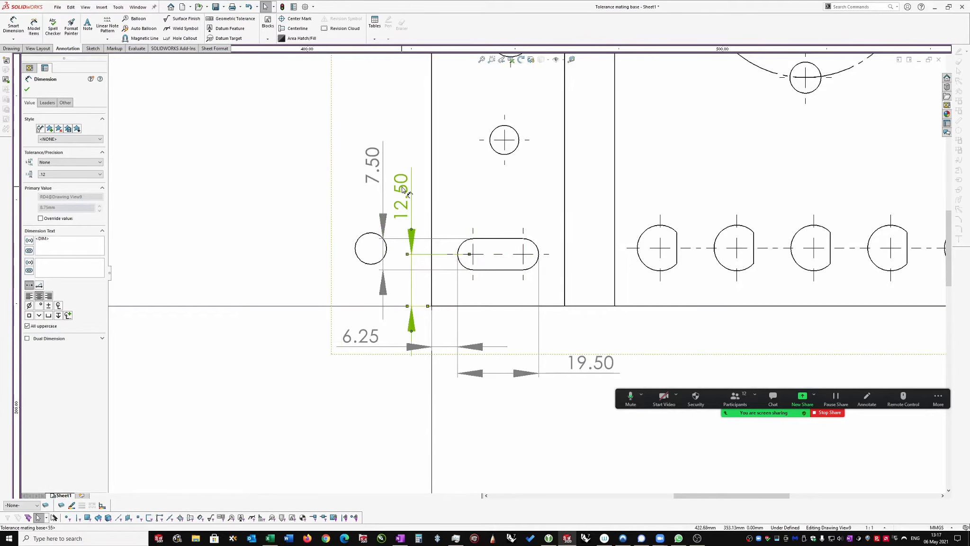
pyautogui.moveTo(372, 165); pyautogui.dragTo(352, 166)
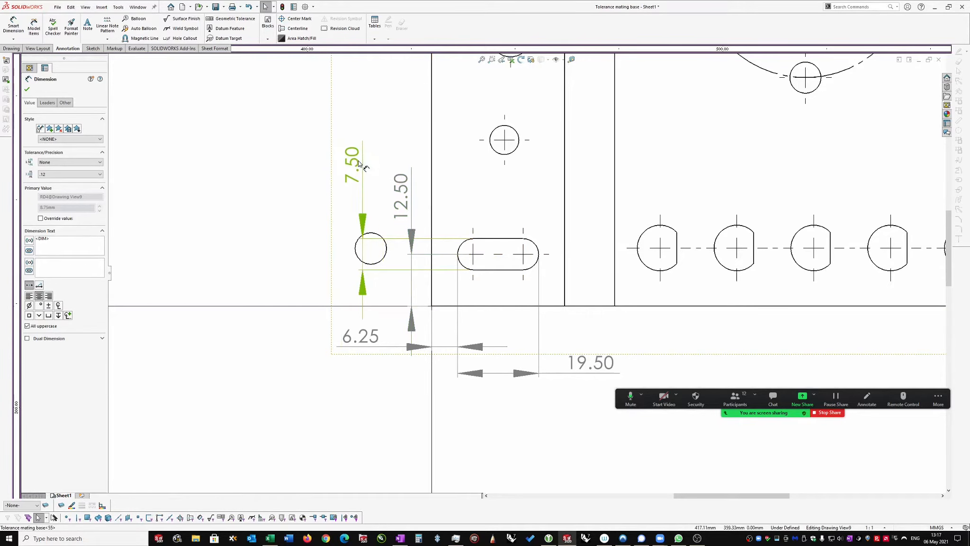
# Reattach the slot's horizontal position dimension to its left arc centre and raise the dimension slightly.
pyautogui.click(382, 342)
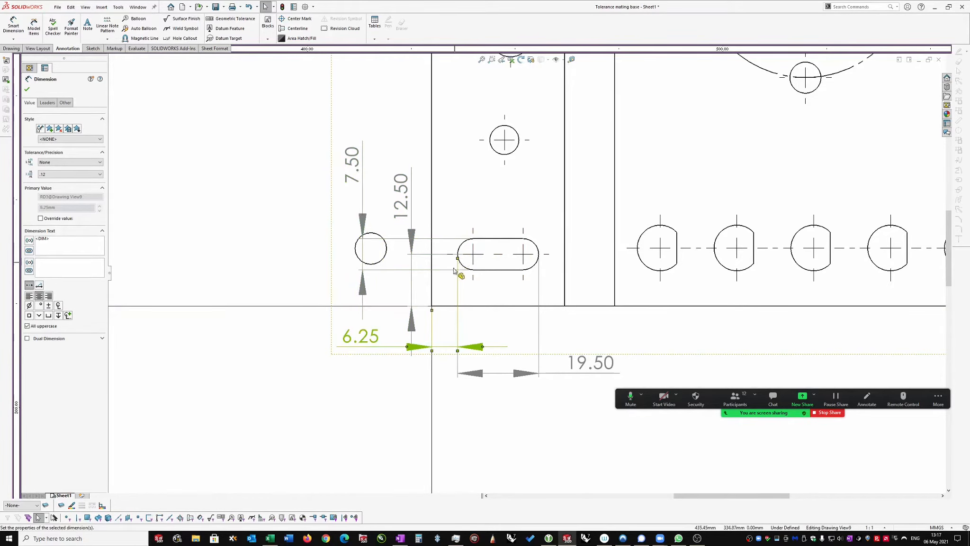
pyautogui.moveTo(457, 259); pyautogui.dragTo(484, 277)
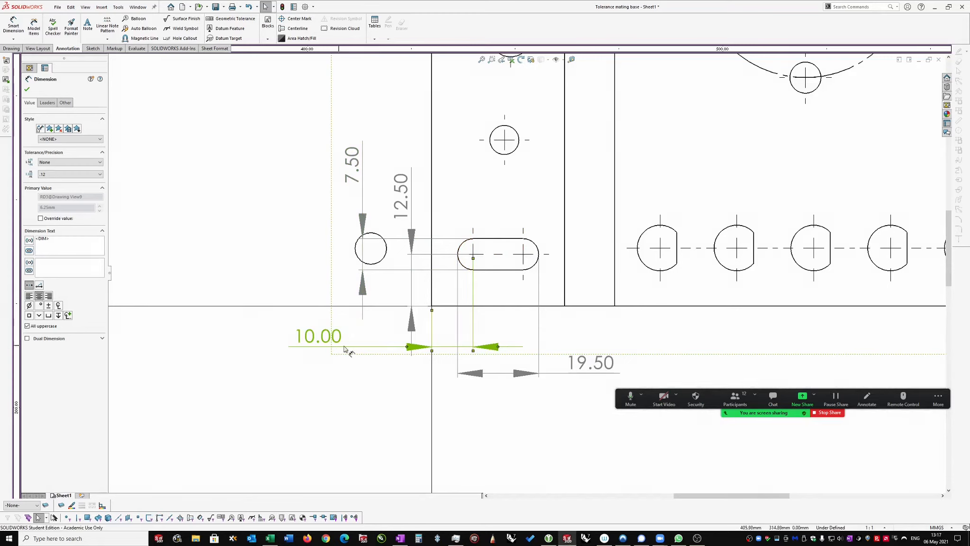
pyautogui.moveTo(345, 338)
pyautogui.mouseDown()
pyautogui.moveTo(346, 320)
pyautogui.moveTo(346, 331)
pyautogui.mouseUp()
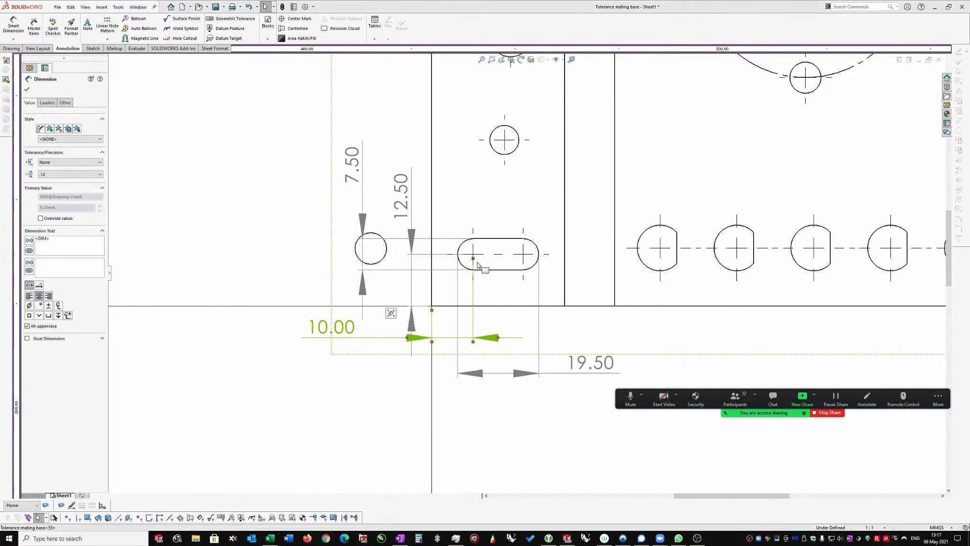
# Set both the first and second arc conditions of the horizontal slot's length dimension to Center.
pyautogui.click(596, 371)
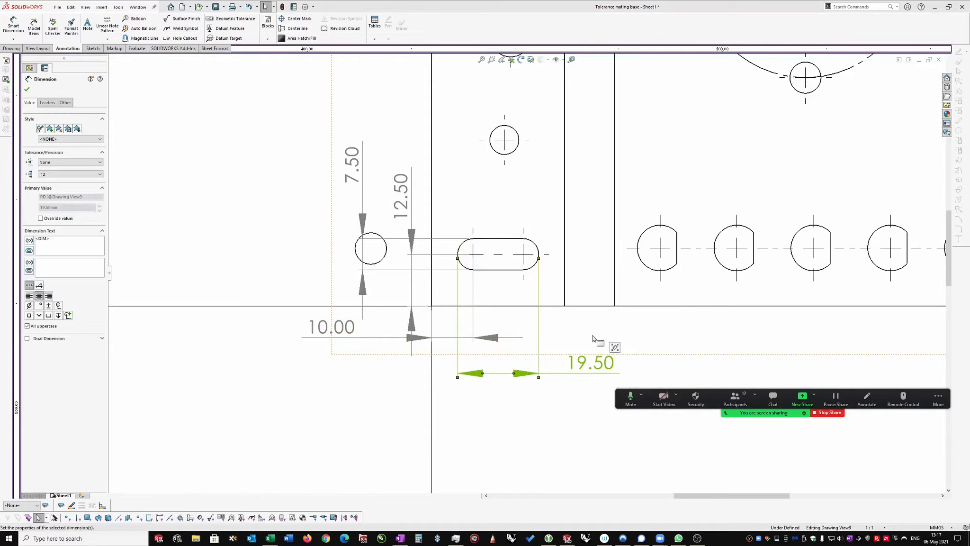
pyautogui.click(48, 102)
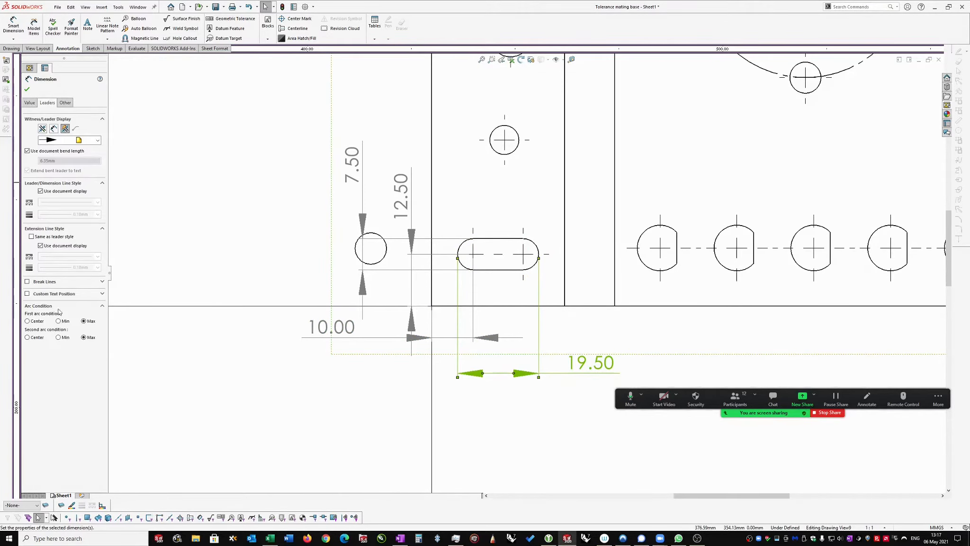
pyautogui.click(27, 322)
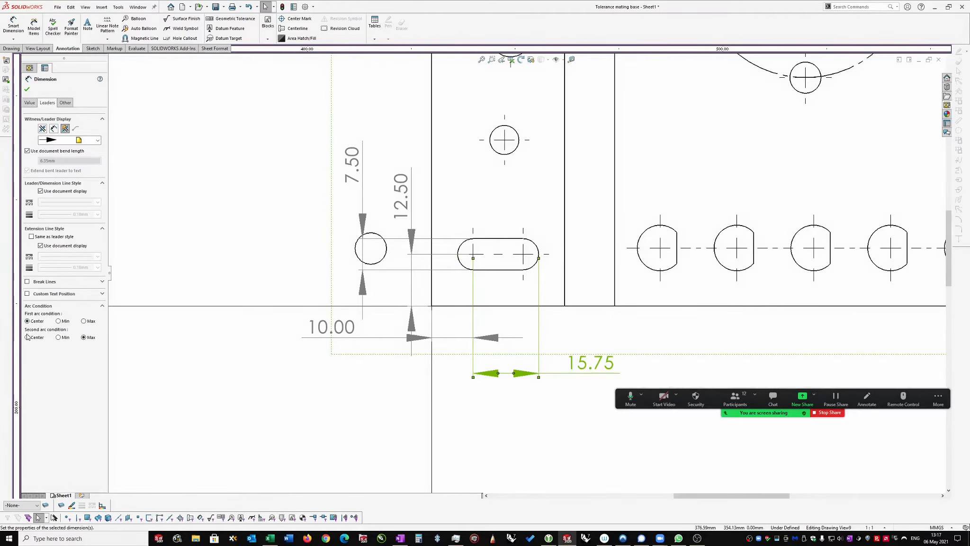
pyautogui.click(27, 337)
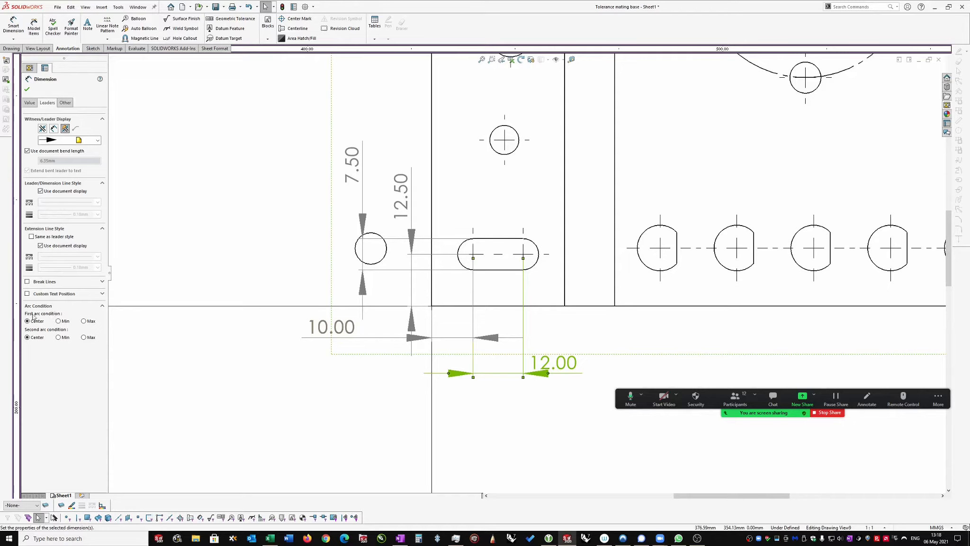
# Try Min arc conditions on the slot's length dimension, then restore both arc conditions to Center.
pyautogui.click(58, 321)
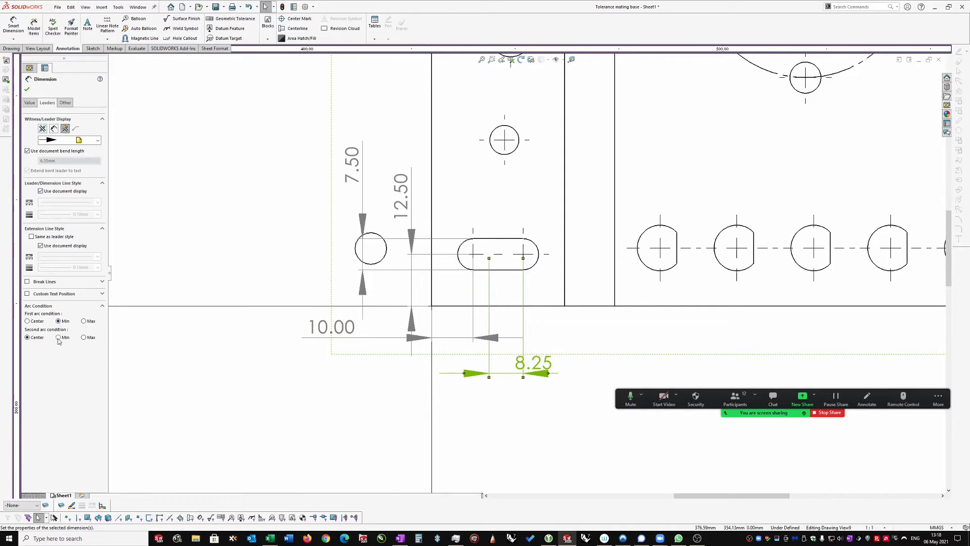
pyautogui.click(59, 337)
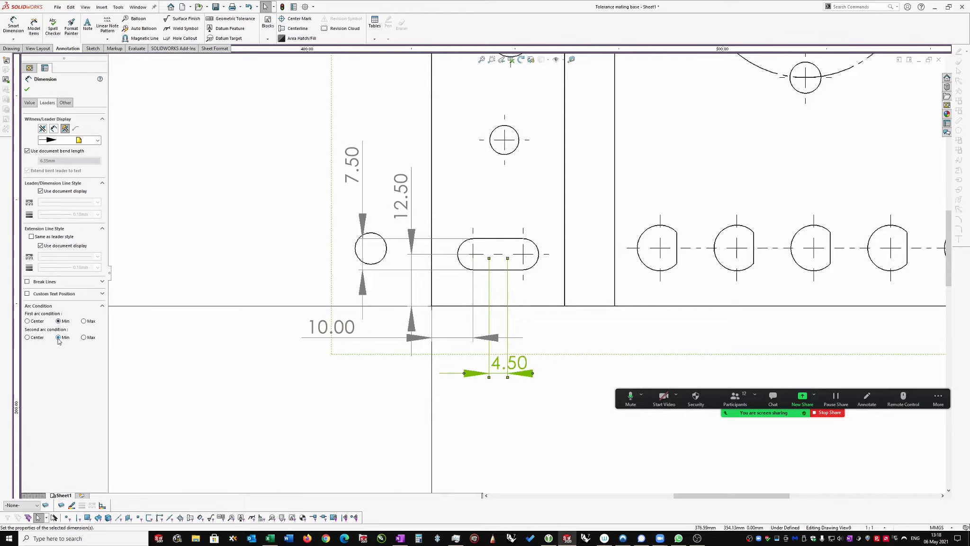
pyautogui.click(27, 321)
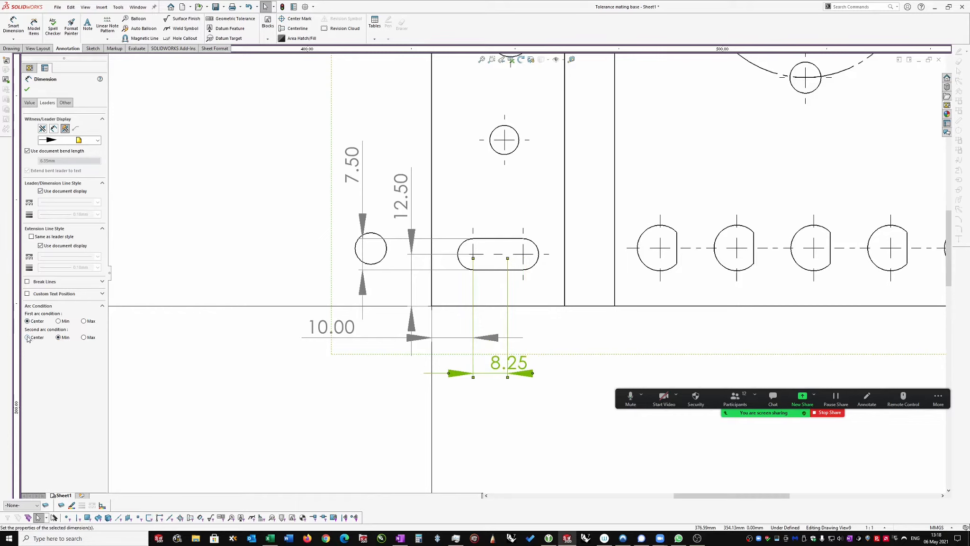
pyautogui.click(27, 338)
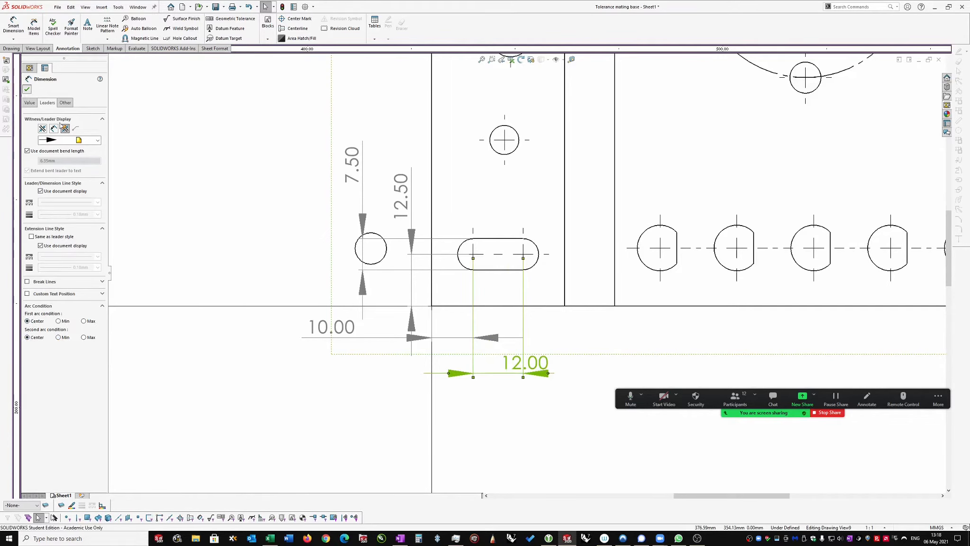
# Space the slot's centre-distance and horizontal position dimensions apart below the view, and shift its height dimension left of the nearby circle.
pyautogui.click(26, 91)
pyautogui.scroll(1, 504, 330)
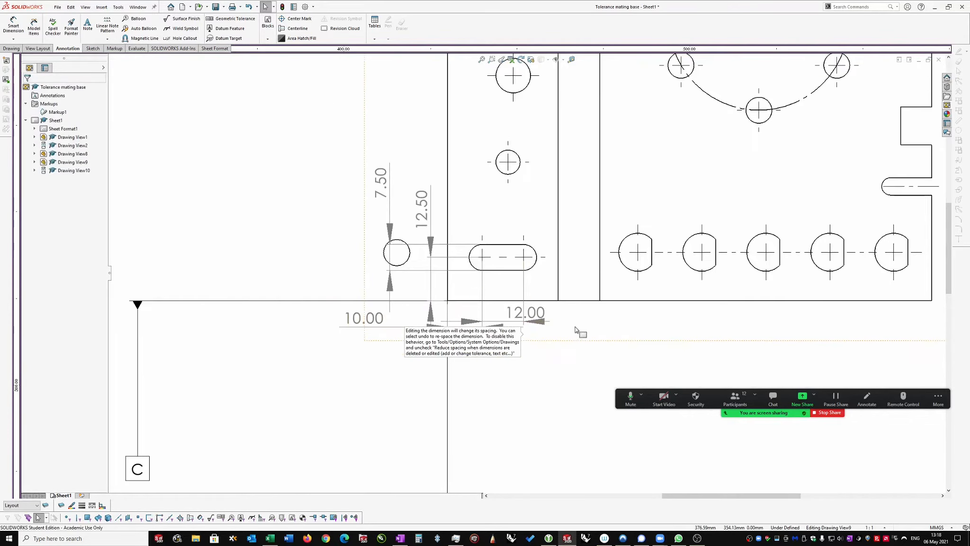
pyautogui.moveTo(540, 312); pyautogui.dragTo(591, 330)
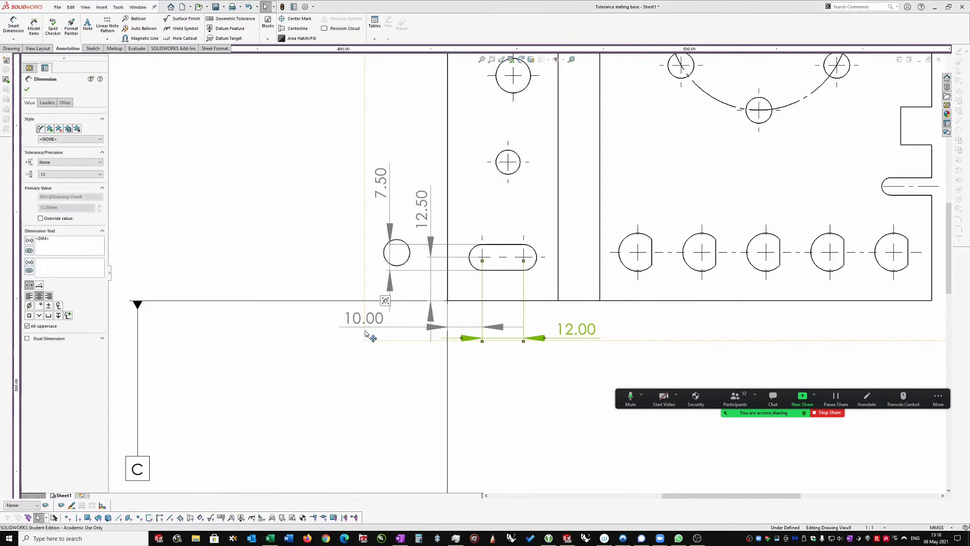
pyautogui.moveTo(374, 331); pyautogui.dragTo(390, 380)
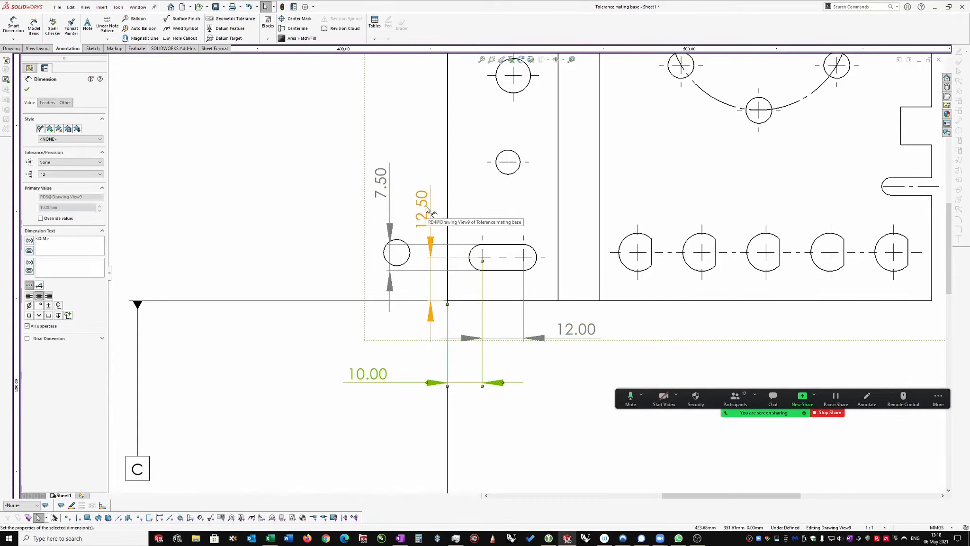
pyautogui.moveTo(386, 195)
pyautogui.mouseDown()
pyautogui.moveTo(379, 201)
pyautogui.moveTo(369, 187)
pyautogui.mouseUp()
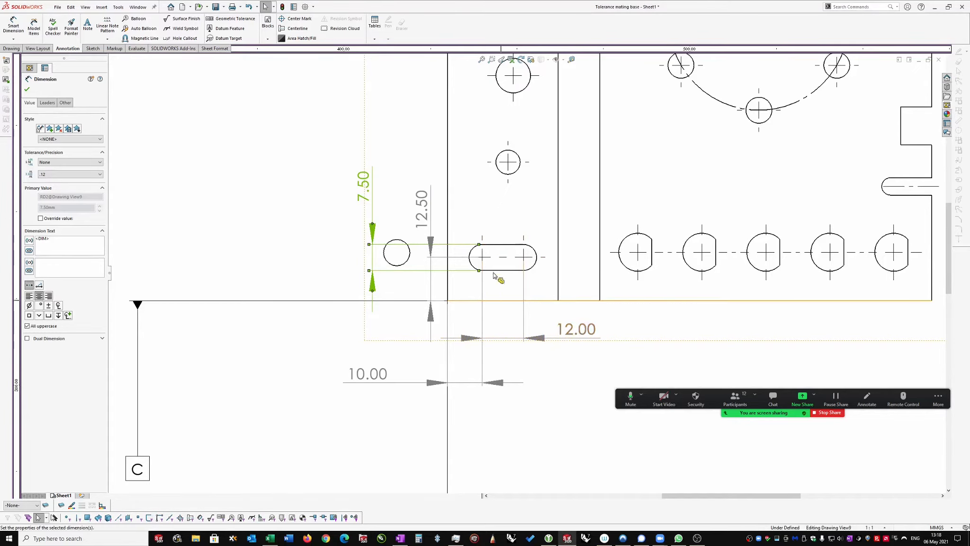
# Dimension the leftmost flat-sided hole of the lower row with DimXpert's Baseline scheme, using the front view's lower-left corner vertex as datum.
pyautogui.scroll(2, 502, 268)
pyautogui.scroll(1, 522, 270)
pyautogui.scroll(-2, 787, 286)
pyautogui.scroll(2, 531, 273)
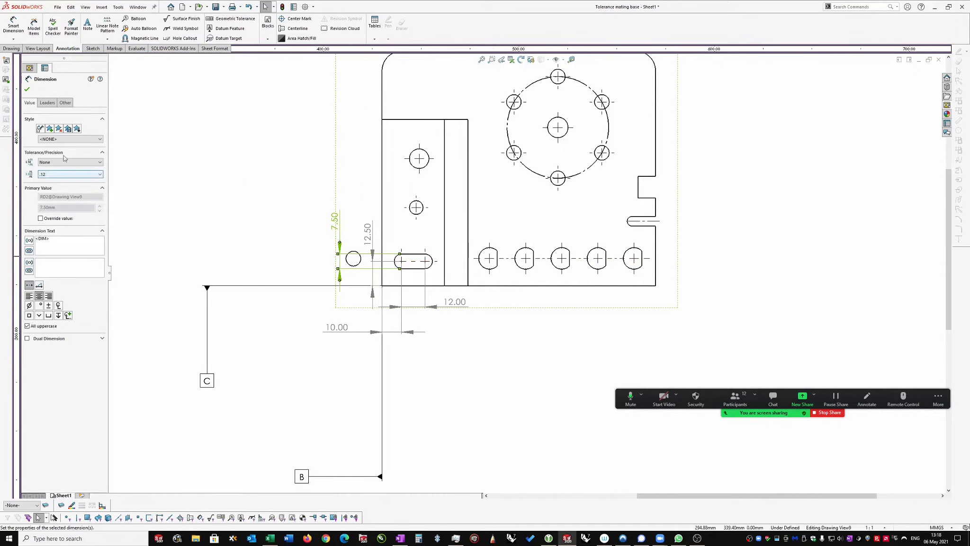
pyautogui.click(27, 90)
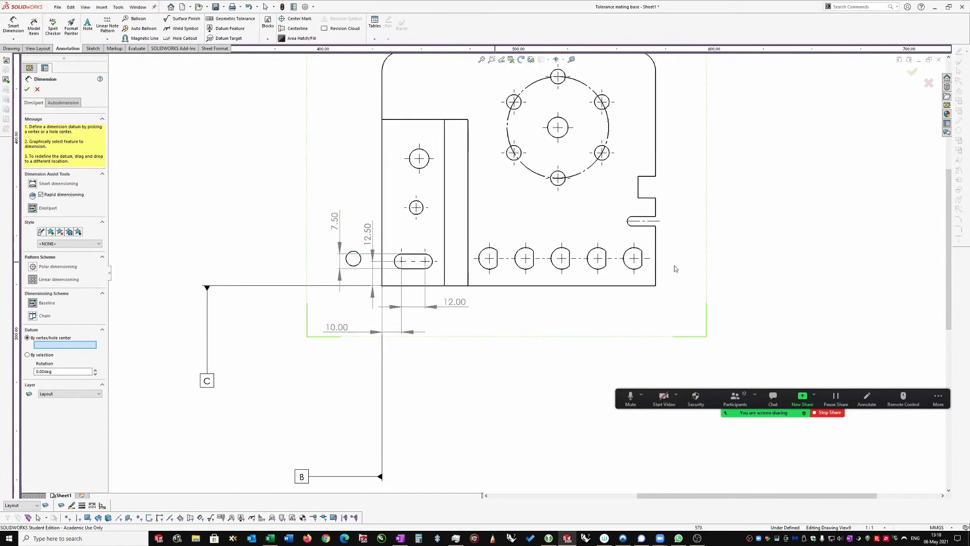
pyautogui.scroll(-1, 669, 272)
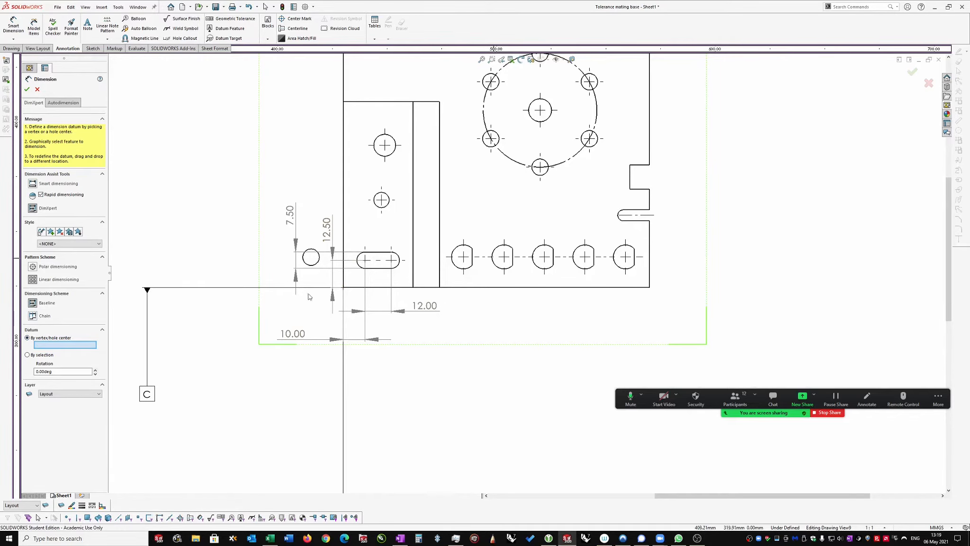
pyautogui.click(344, 288)
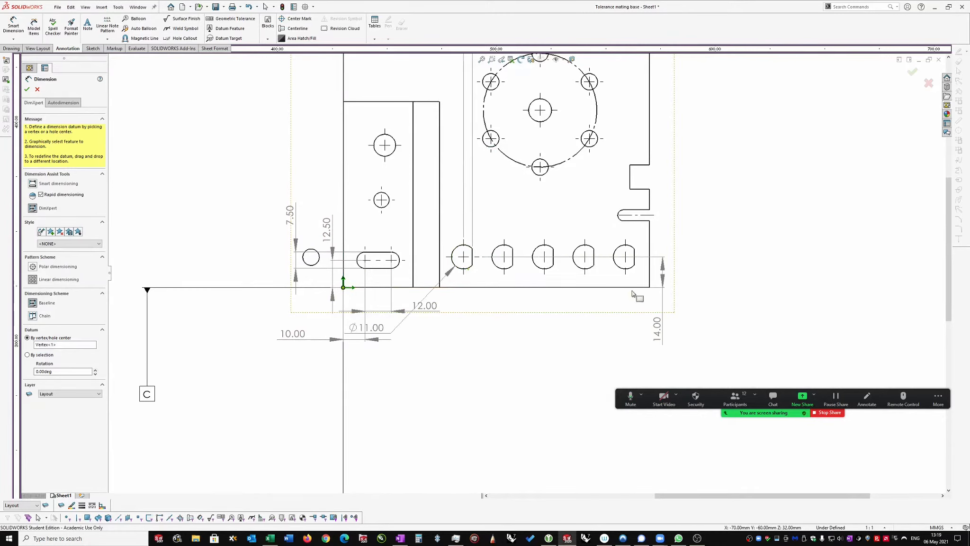
# Move the flat-sided hole's diameter and both horizontal dimensions below the front view, and its vertical position dimension farther outside the right edge.
pyautogui.moveTo(391, 342); pyautogui.dragTo(418, 368)
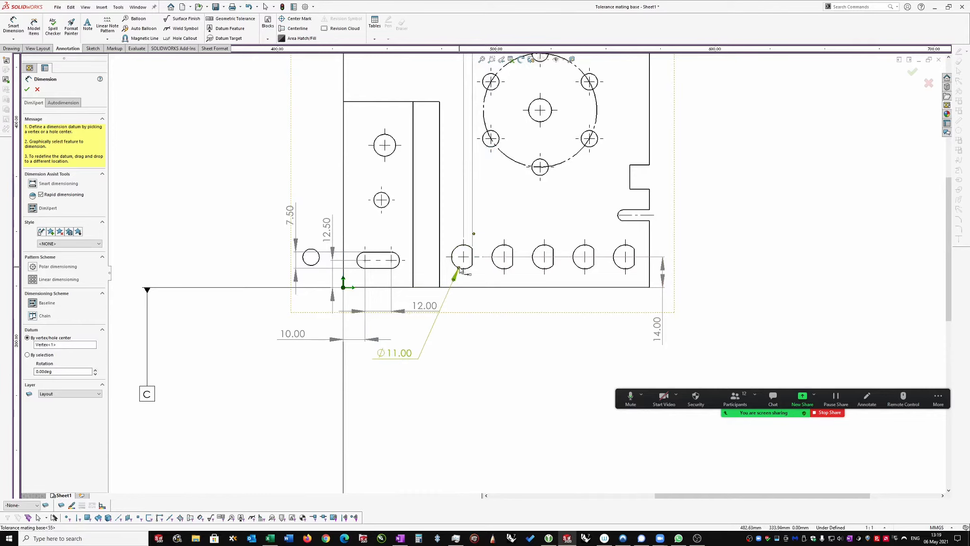
pyautogui.moveTo(660, 327); pyautogui.dragTo(677, 309)
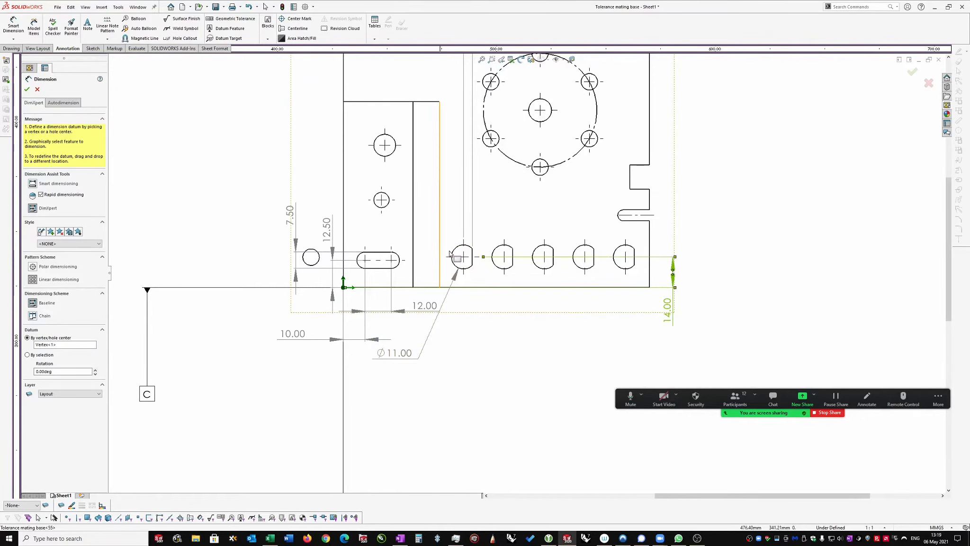
pyautogui.scroll(2, 480, 195)
pyautogui.scroll(1, 480, 195)
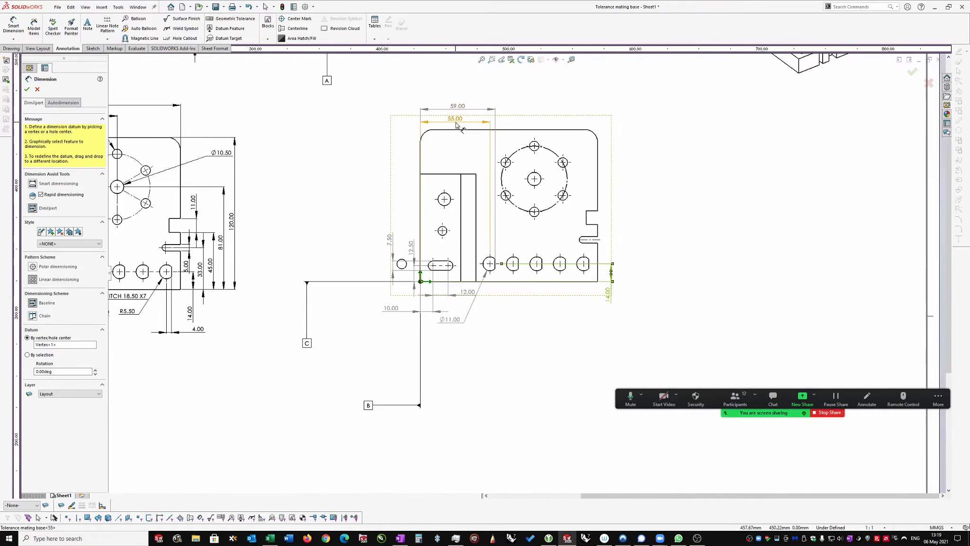
pyautogui.moveTo(462, 152); pyautogui.dragTo(469, 340)
pyautogui.moveTo(460, 106); pyautogui.dragTo(488, 360)
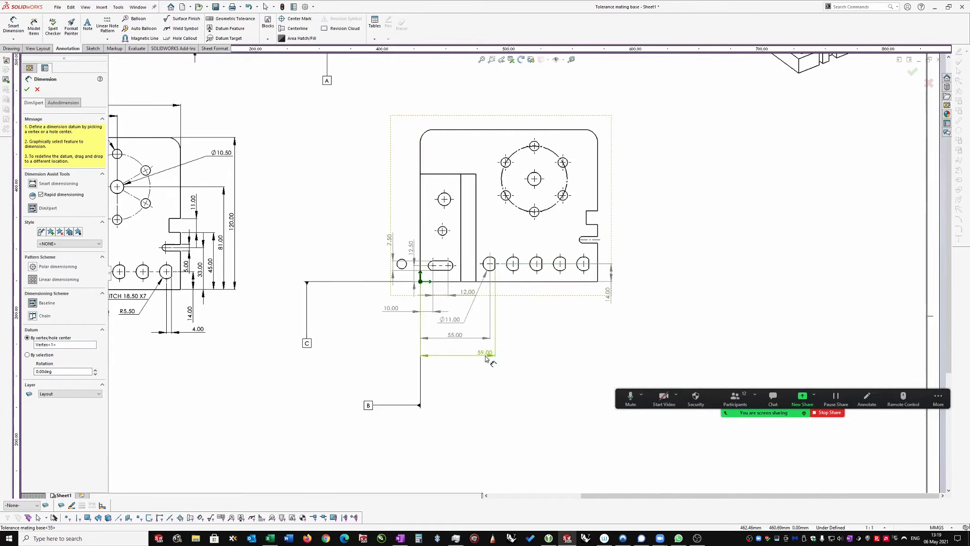
# Reattach the hole's flat dimension to the hole centre, place it beside the hole's extension lines, and raise the hole's horizontal position dimension.
pyautogui.scroll(-5, 507, 349)
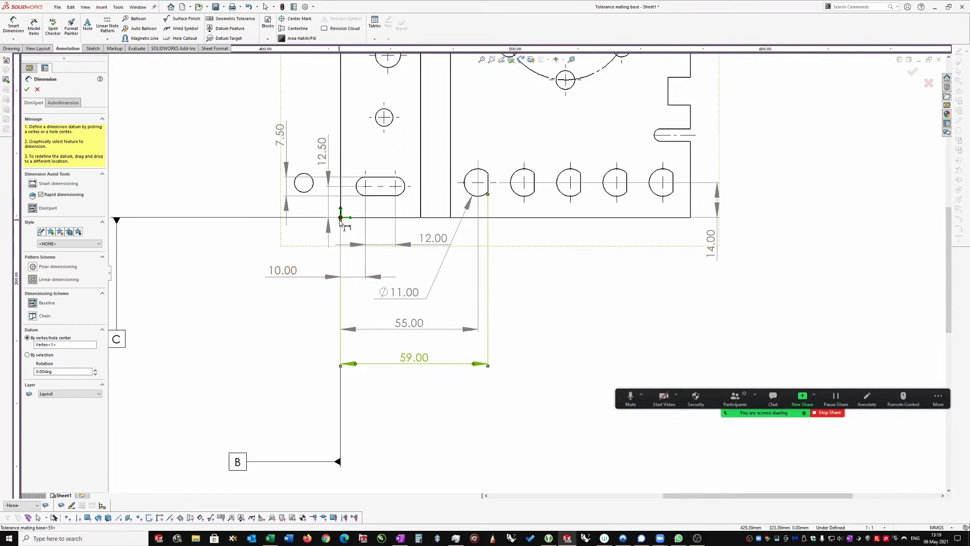
pyautogui.click(483, 198)
pyautogui.scroll(-1, 518, 325)
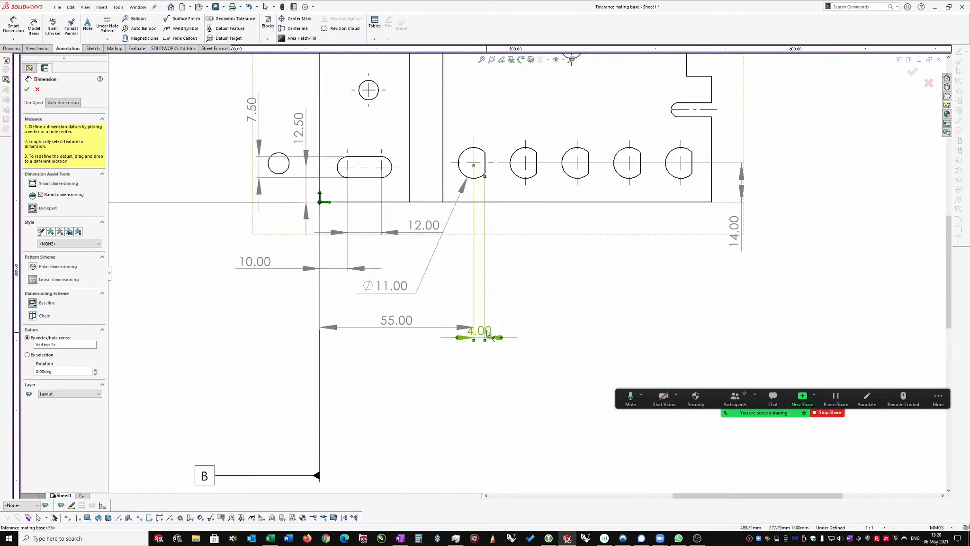
pyautogui.click(554, 266)
pyautogui.moveTo(406, 328); pyautogui.dragTo(401, 315)
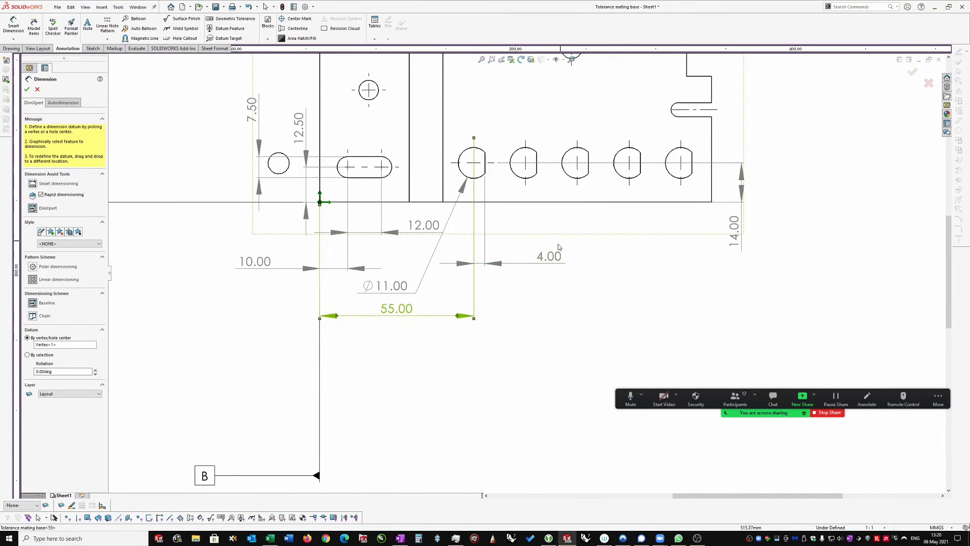
# Shift the flat-sided hole's vertical position dimension farther right, then undo the hole's dimensions and datum selection.
pyautogui.scroll(3, 531, 277)
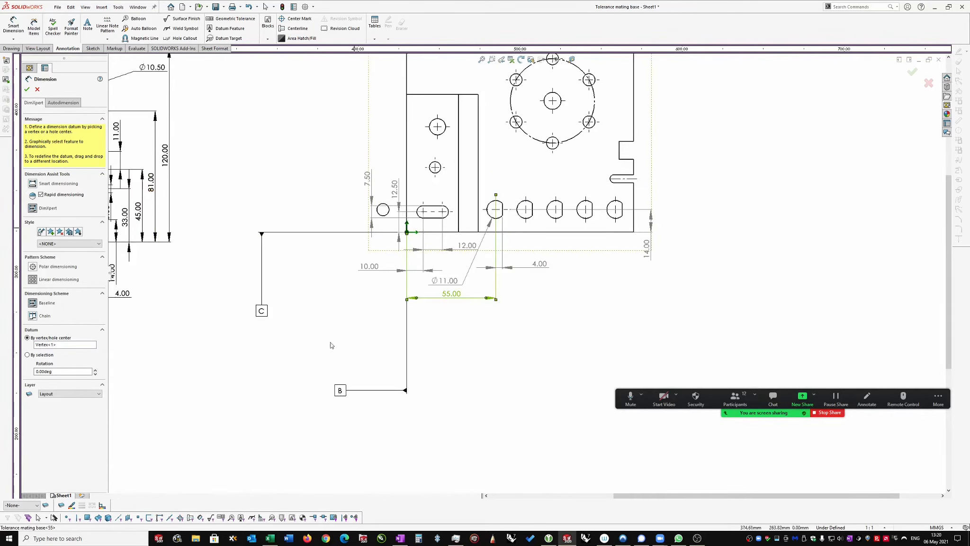
pyautogui.scroll(-3, 519, 222)
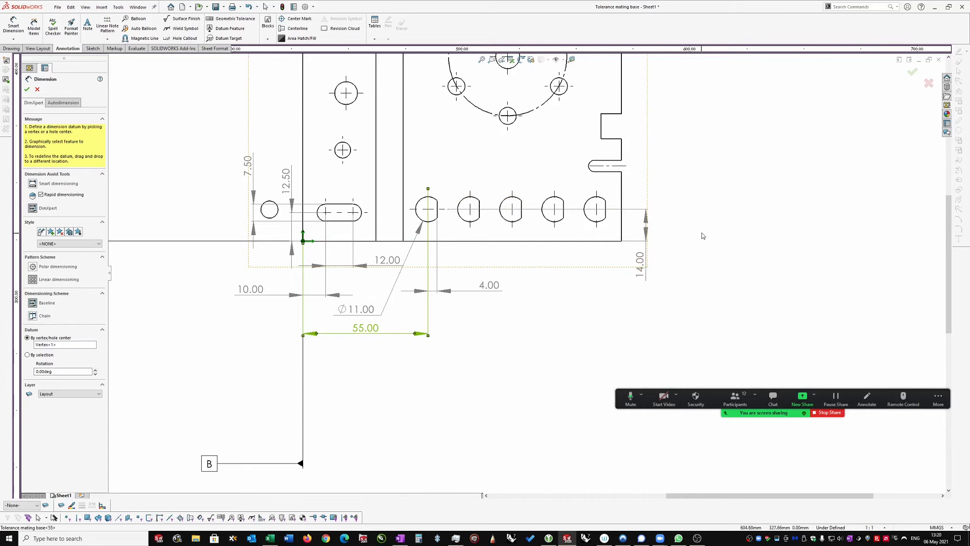
pyautogui.moveTo(643, 264); pyautogui.dragTo(659, 269)
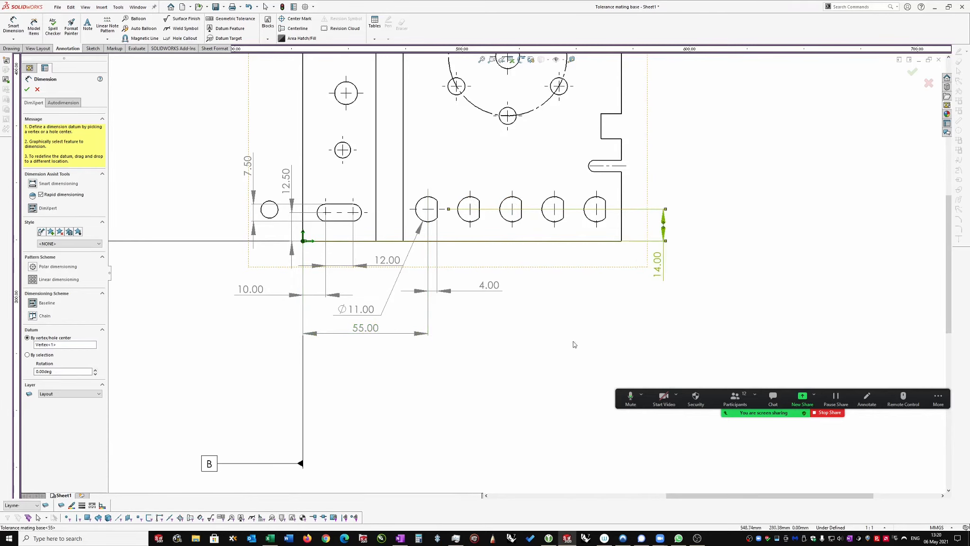
pyautogui.hotkey('ctrl', 'z')
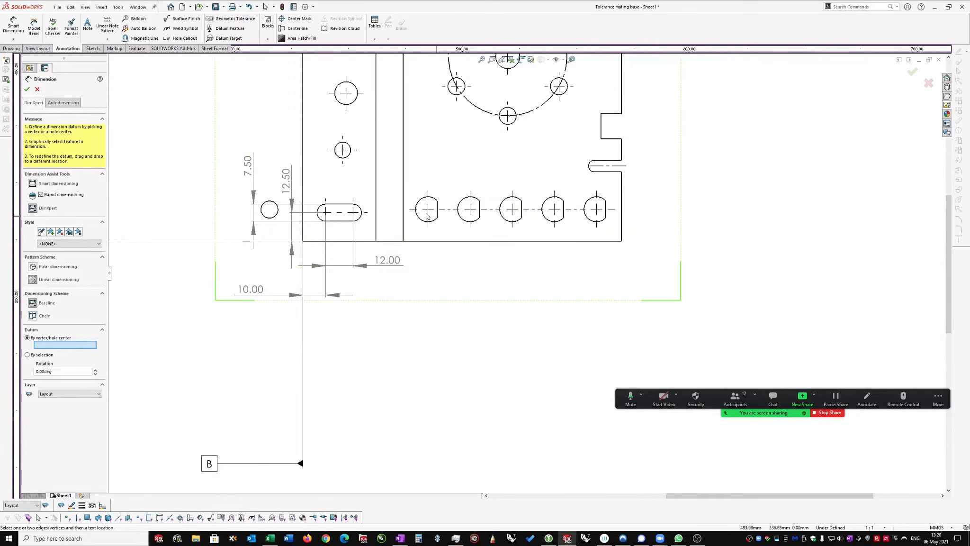
pyautogui.click(436, 218)
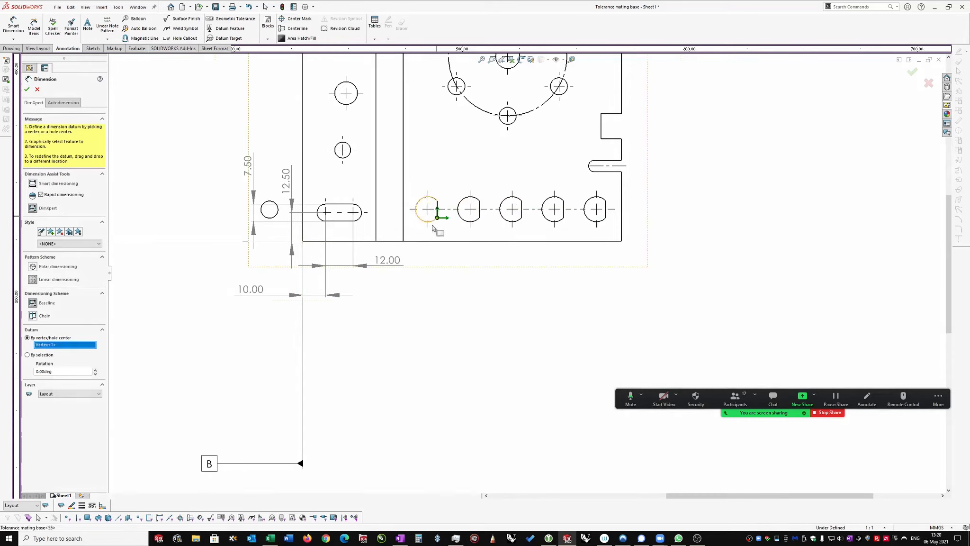
pyautogui.click(467, 223)
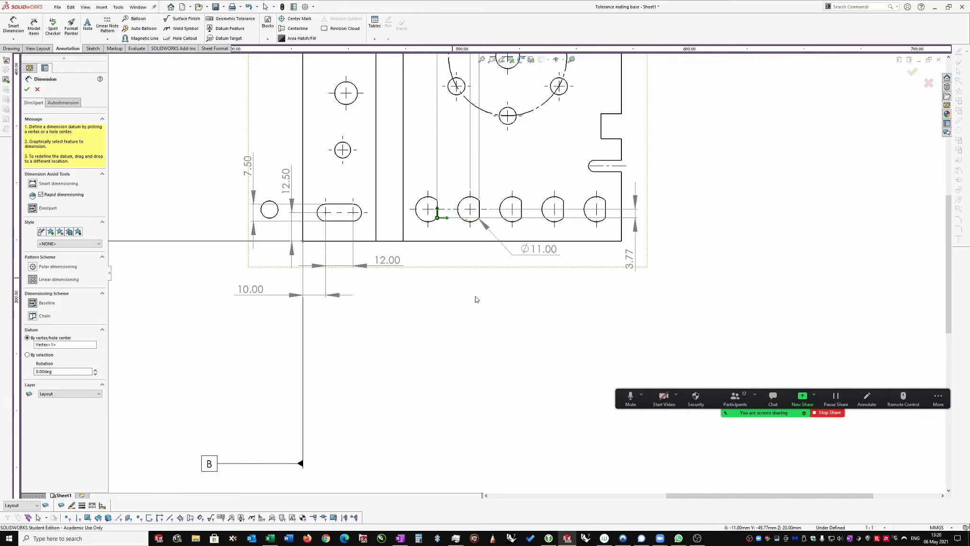
pyautogui.scroll(1, 477, 296)
pyautogui.press('Escape')
pyautogui.scroll(-1, 516, 256)
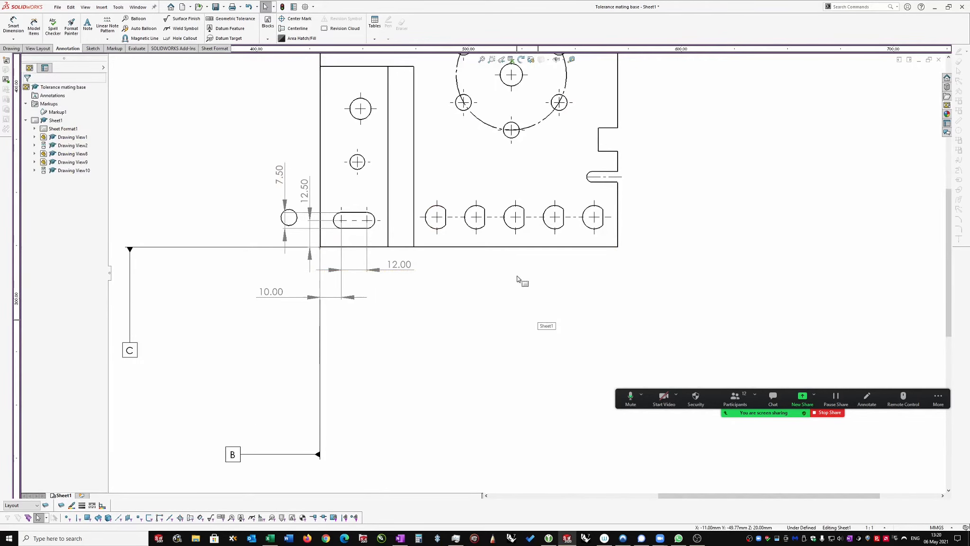
# Dimension the leftmost flat-sided hole from the front view's lower-left corner vertex with DimXpert's Baseline scheme.
pyautogui.click(7, 31)
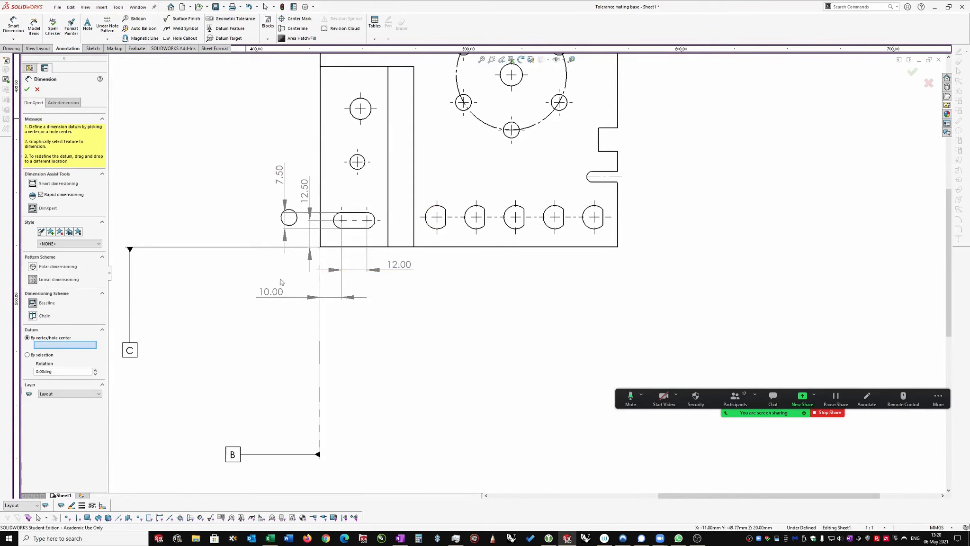
pyautogui.click(320, 248)
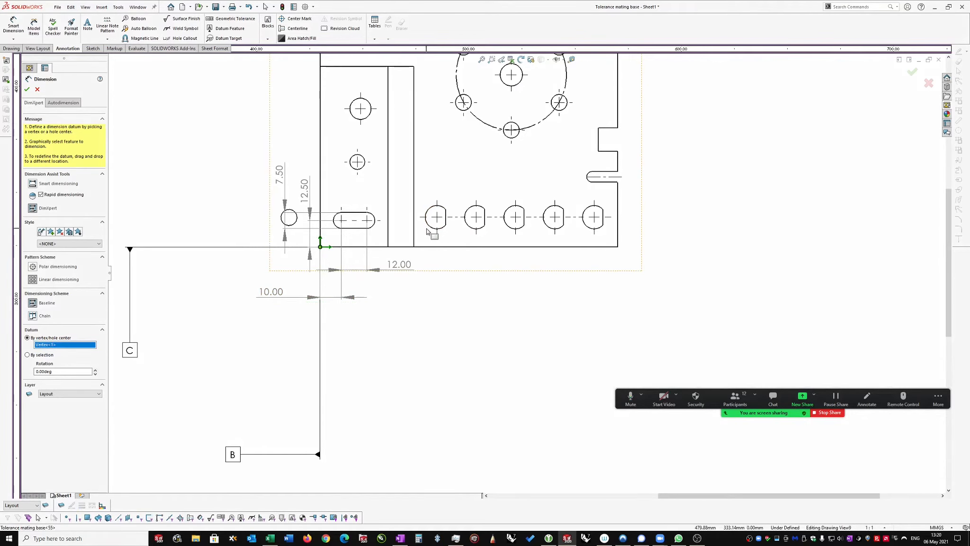
pyautogui.click(429, 228)
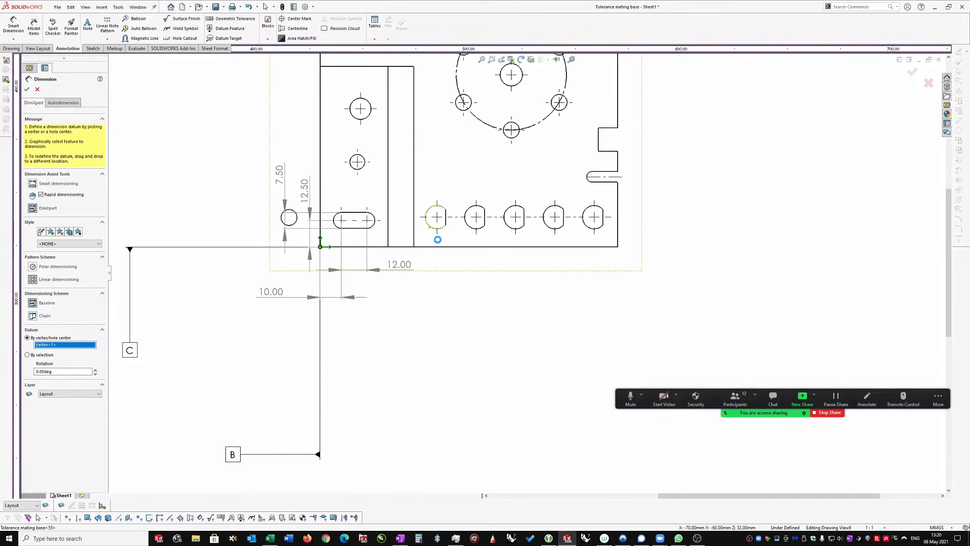
pyautogui.click(27, 90)
pyautogui.scroll(2, 390, 135)
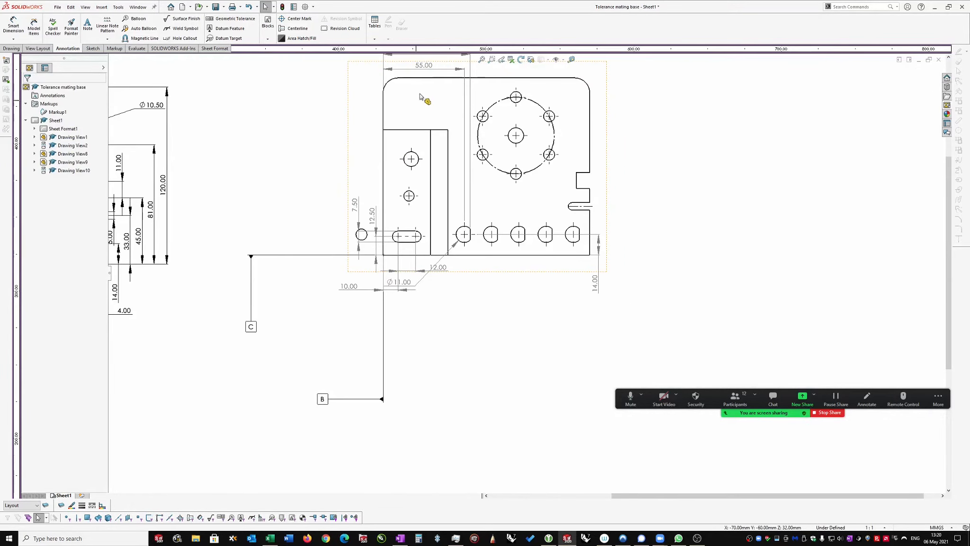
# Move the leftmost flat-sided hole's two horizontal position dimensions below the front view, stacking the flat's dimension under the centre's.
pyautogui.moveTo(428, 65)
pyautogui.mouseDown()
pyautogui.moveTo(432, 279)
pyautogui.moveTo(443, 283)
pyautogui.moveTo(435, 301)
pyautogui.mouseUp()
pyautogui.scroll(2, 527, 275)
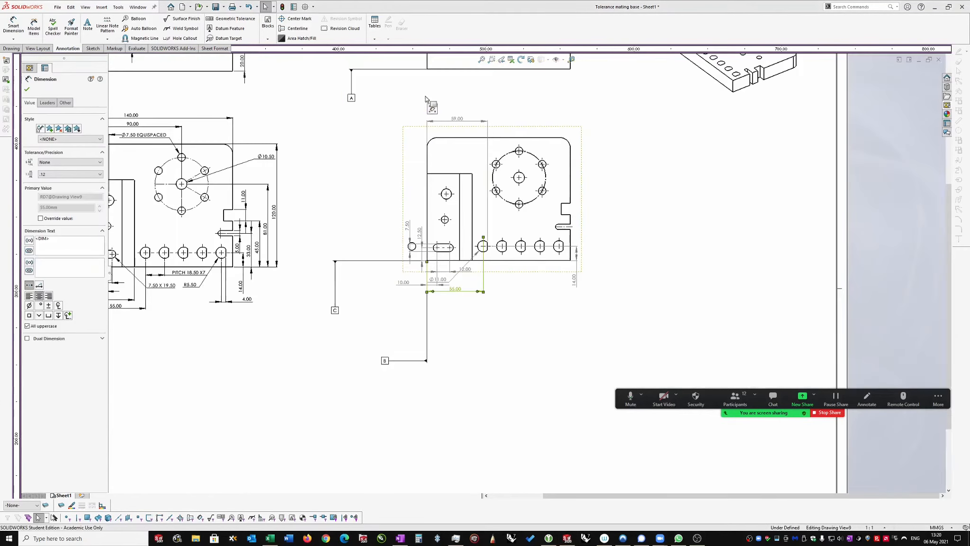
pyautogui.moveTo(462, 122); pyautogui.dragTo(457, 296)
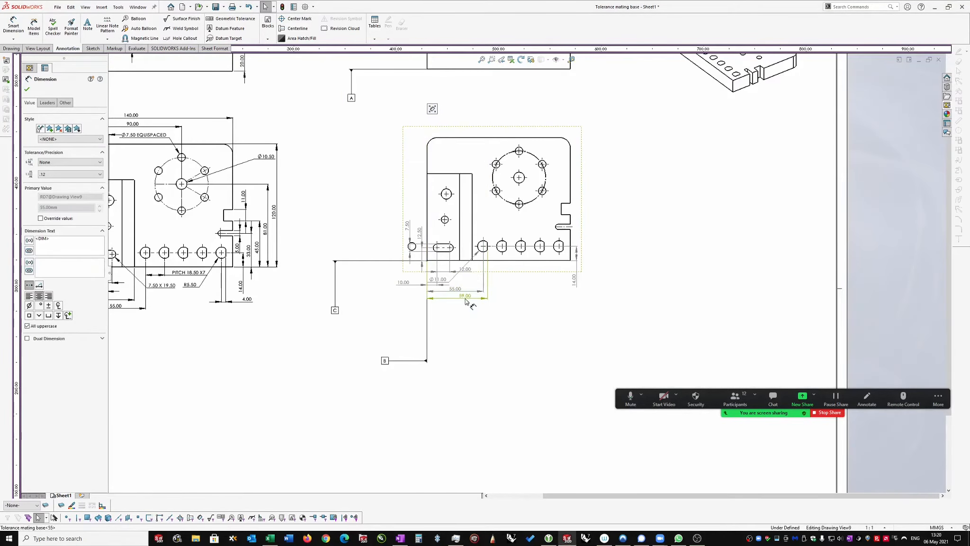
pyautogui.scroll(3, 575, 290)
# Pull the hole's vertical position dimension farther outside the view's right edge and place its diameter dimension under the slot's centre-distance dimension.
pyautogui.moveTo(559, 276); pyautogui.dragTo(596, 280)
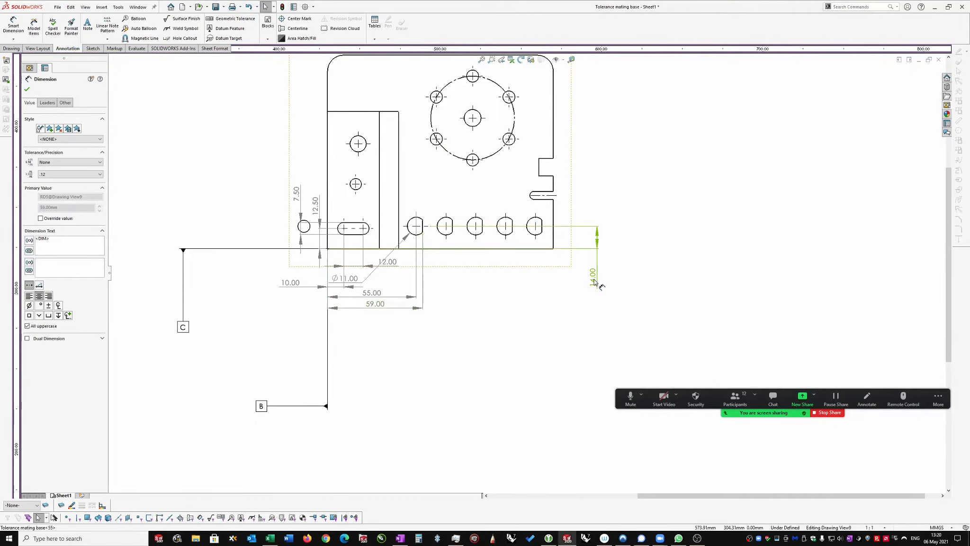
pyautogui.scroll(1, 443, 265)
pyautogui.moveTo(332, 283); pyautogui.dragTo(381, 286)
pyautogui.scroll(1, 385, 359)
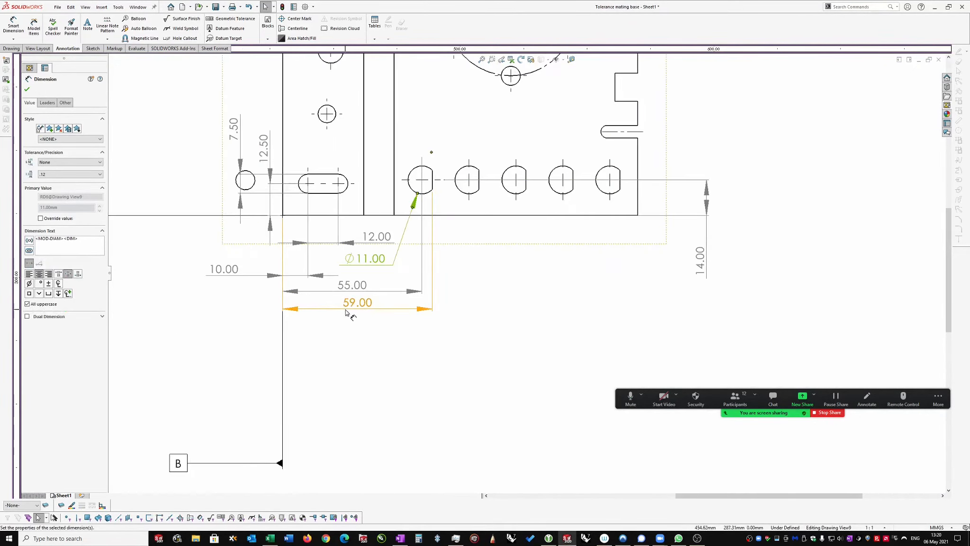
# Reattach the flat's horizontal dimension from the view's left edge to the hole centre and place it beside its extension lines.
pyautogui.click(363, 315)
pyautogui.moveTo(283, 218); pyautogui.dragTo(424, 189)
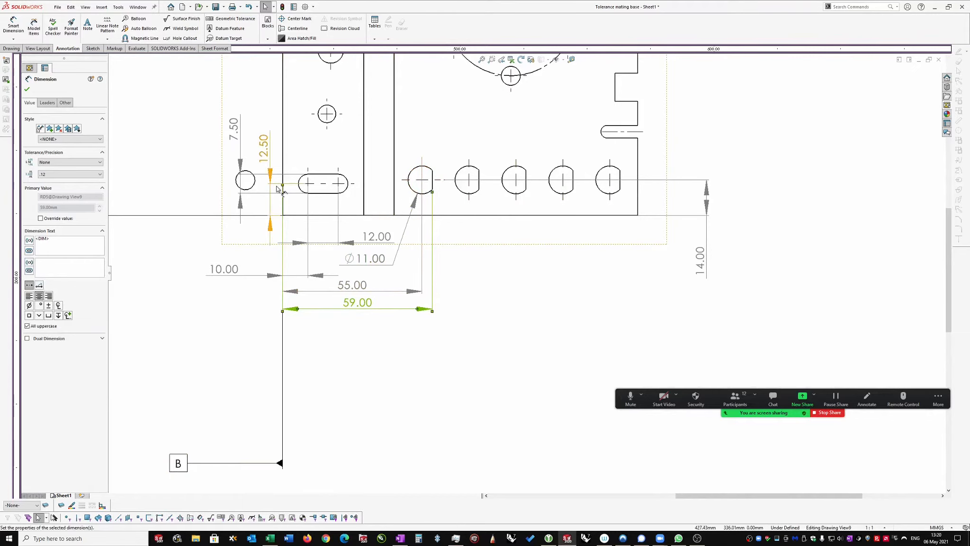
pyautogui.moveTo(288, 191); pyautogui.dragTo(424, 195)
pyautogui.moveTo(454, 318); pyautogui.dragTo(467, 275)
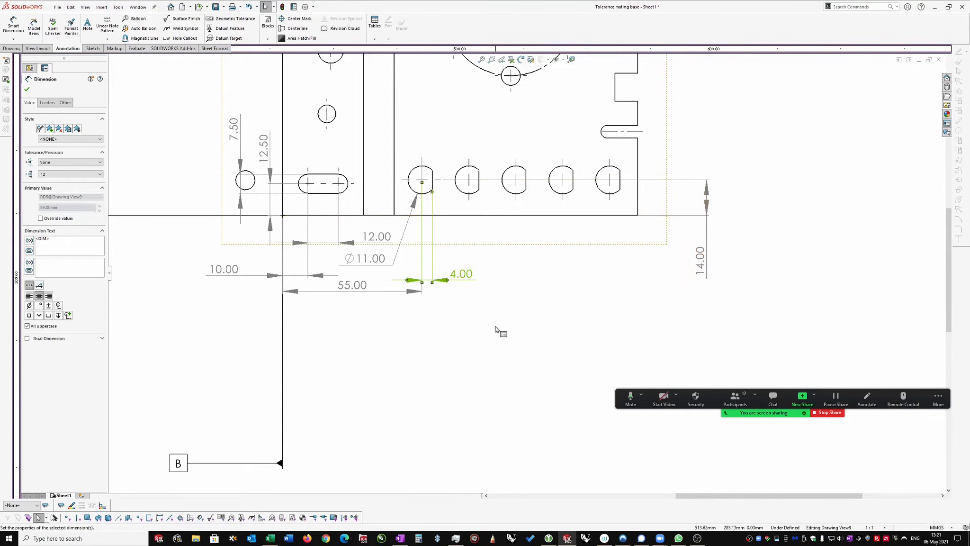
# Save the drawing together with its modified Tolerance mating base part.
pyautogui.hotkey('ctrl', 's')
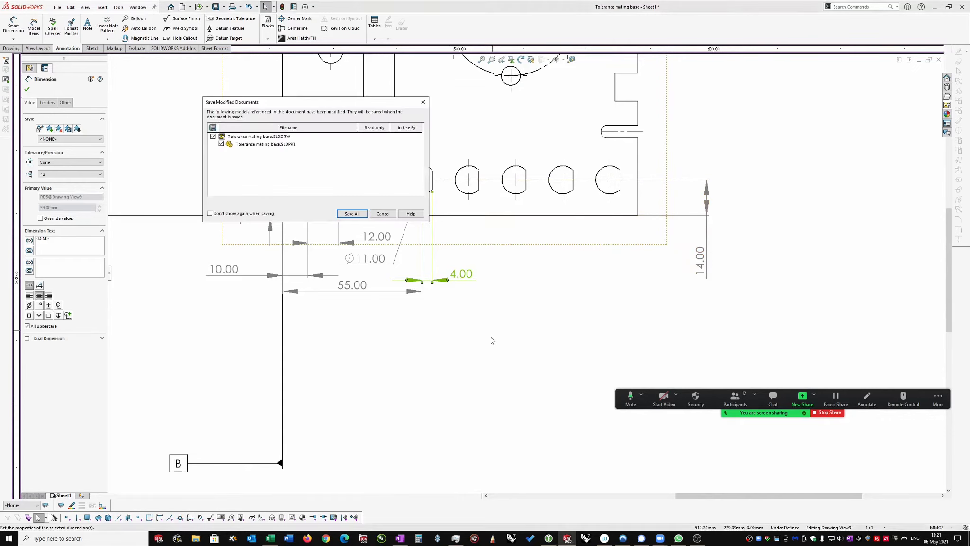
pyautogui.click(352, 213)
pyautogui.click(438, 250)
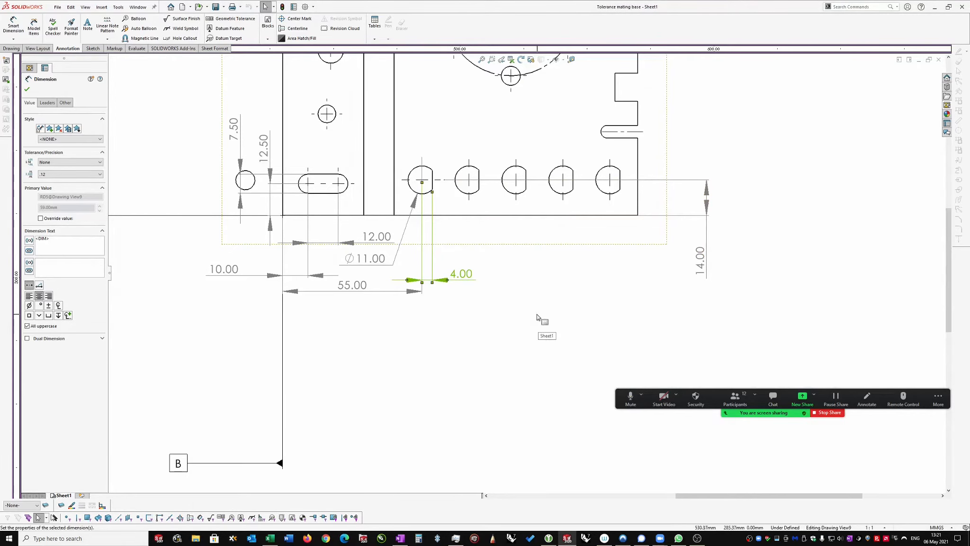
# Dimension the second flat-sided hole with DimXpert, using the lower vertex of the first hole's flat as datum.
pyautogui.press('d')
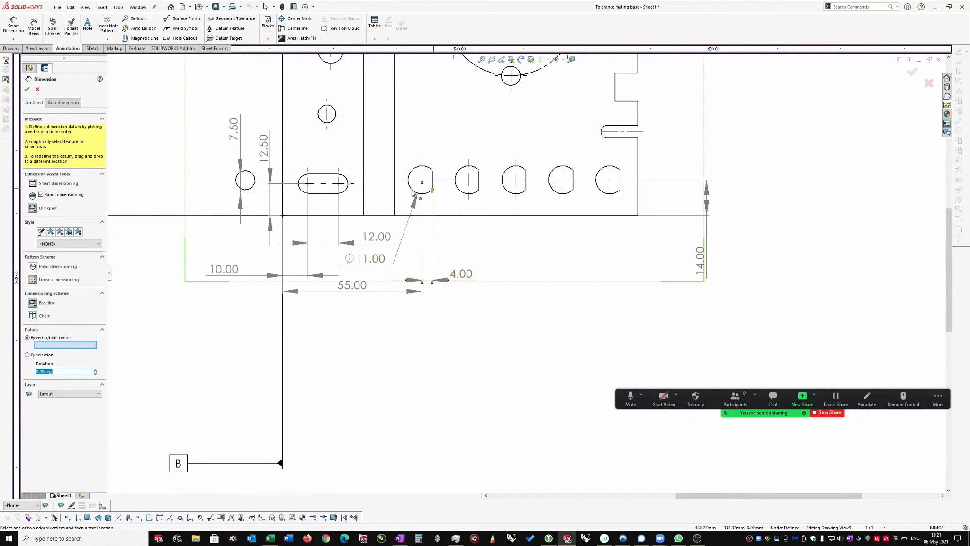
pyautogui.click(432, 191)
pyautogui.click(477, 197)
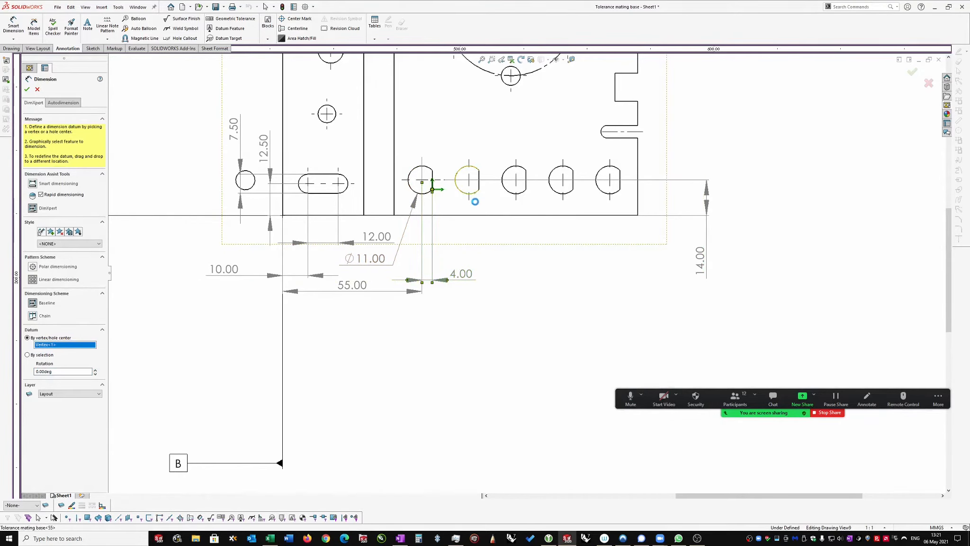
pyautogui.scroll(-2, 460, 296)
pyautogui.scroll(1, 516, 244)
pyautogui.scroll(-2, 516, 243)
pyautogui.scroll(1, 516, 170)
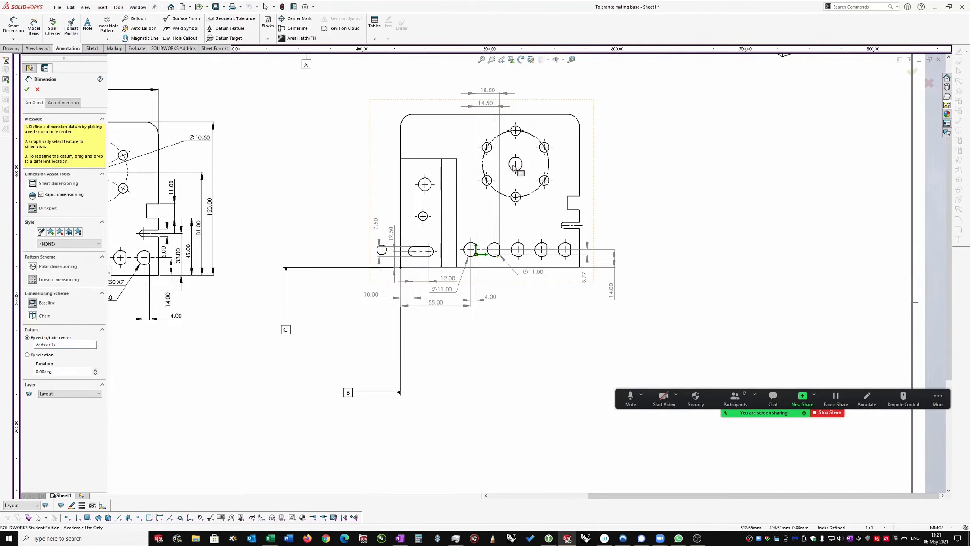
pyautogui.scroll(-2, 526, 250)
pyautogui.scroll(-1, 484, 170)
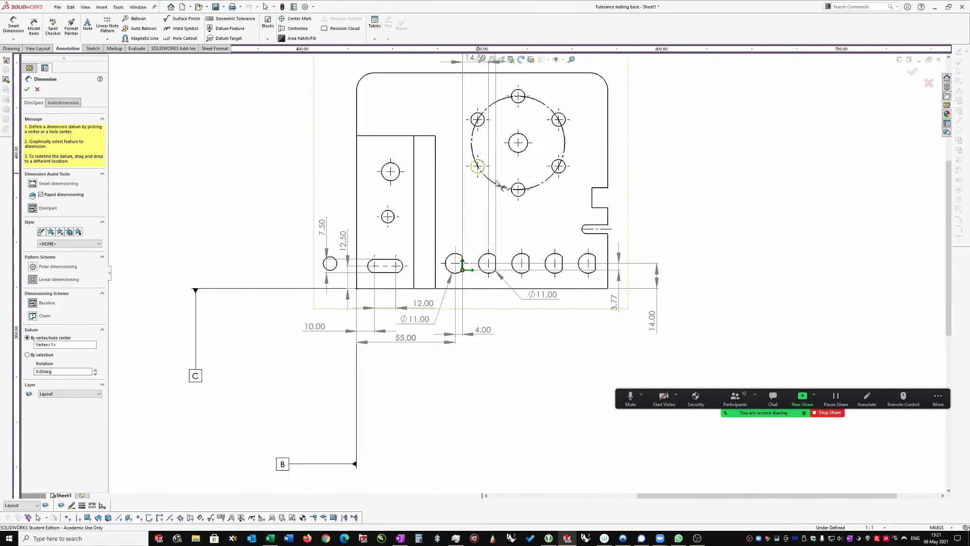
pyautogui.scroll(2, 489, 162)
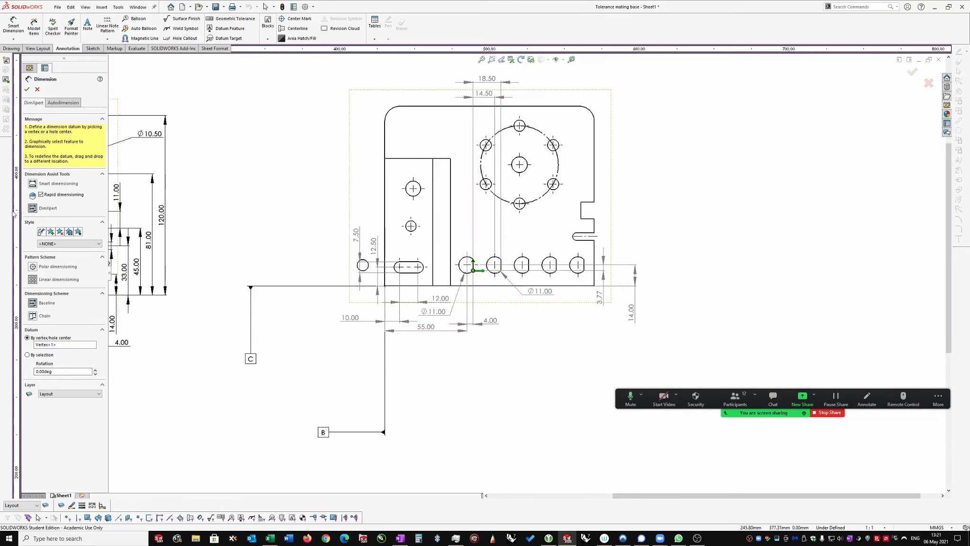
# Switch to smart dimensioning and delete the second hole's two horizontal dimensions and its vertical offset dimension, keeping its diameter.
pyautogui.click(32, 183)
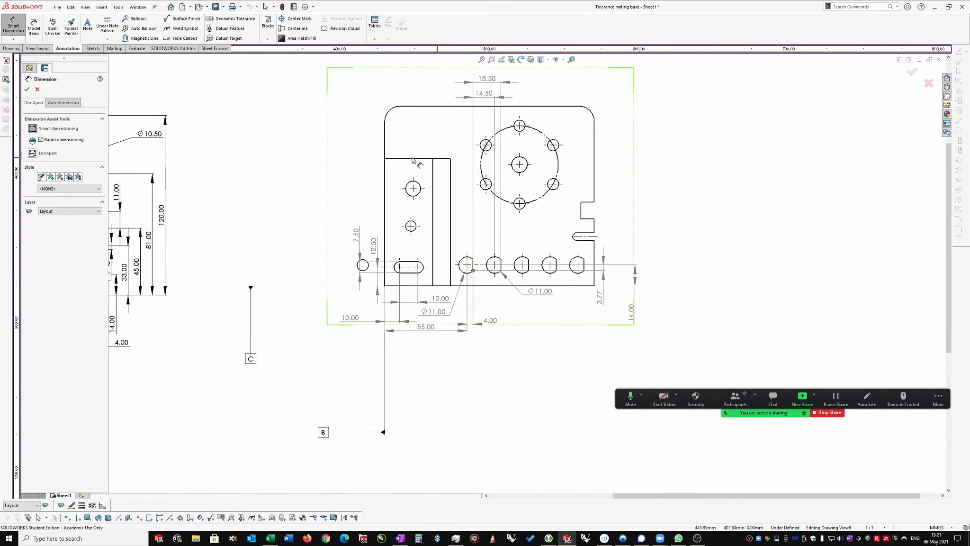
pyautogui.scroll(-1, 493, 84)
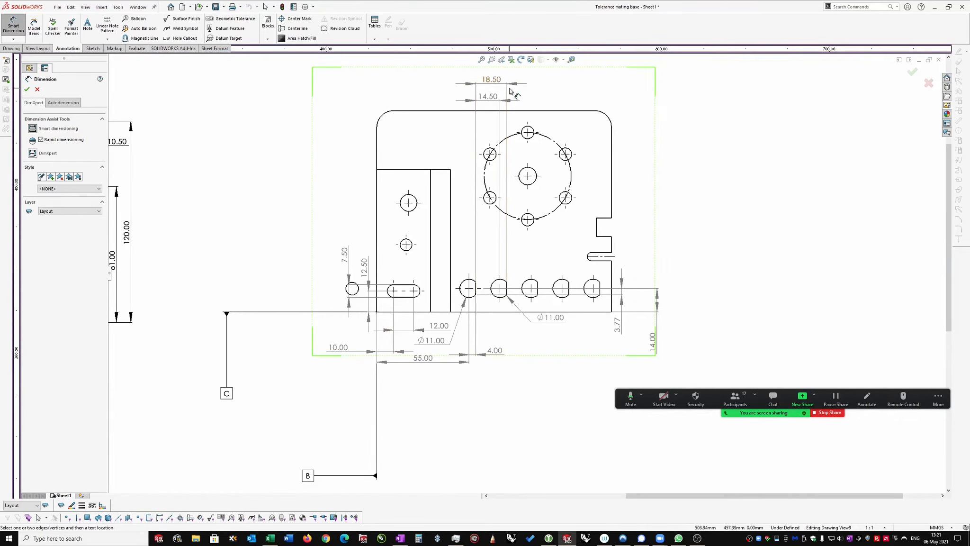
pyautogui.press('Delete')
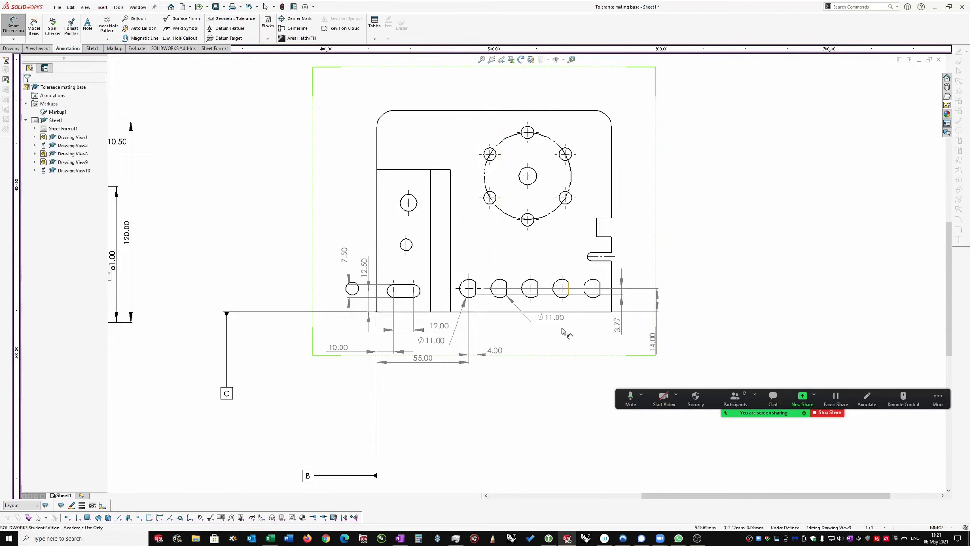
pyautogui.scroll(-2, 568, 336)
pyautogui.scroll(-1, 578, 358)
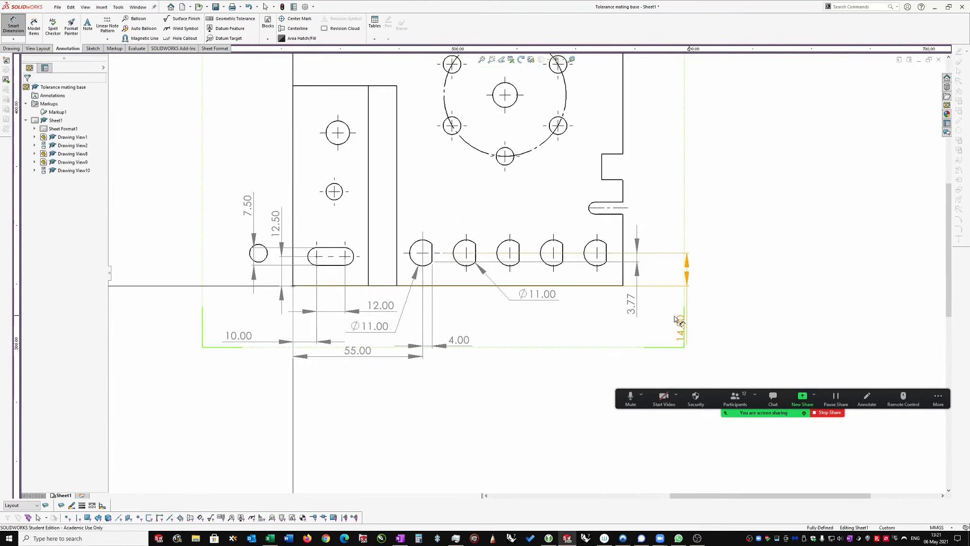
pyautogui.click(633, 303)
pyautogui.press('Delete')
pyautogui.scroll(2, 692, 284)
pyautogui.scroll(-2, 738, 280)
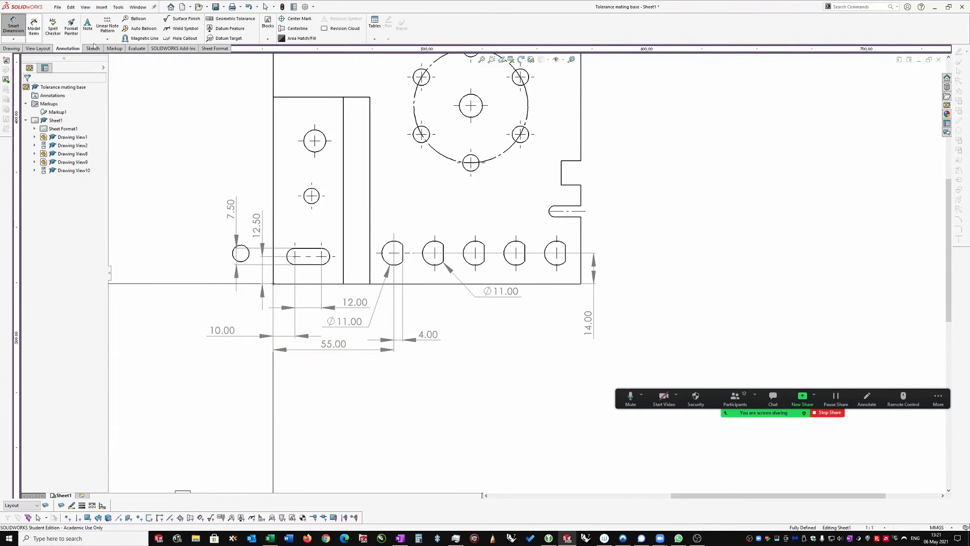
# Add a horizontal dimension between the first two flat-sided hole centres, placed below the hole's horizontal position dimension.
pyautogui.scroll(-1, 397, 250)
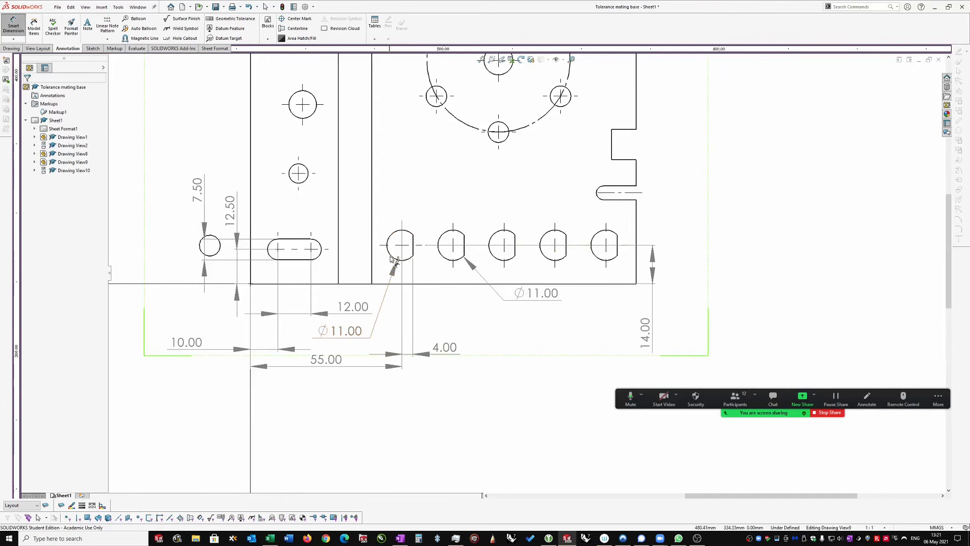
pyautogui.click(442, 257)
pyautogui.press('Escape')
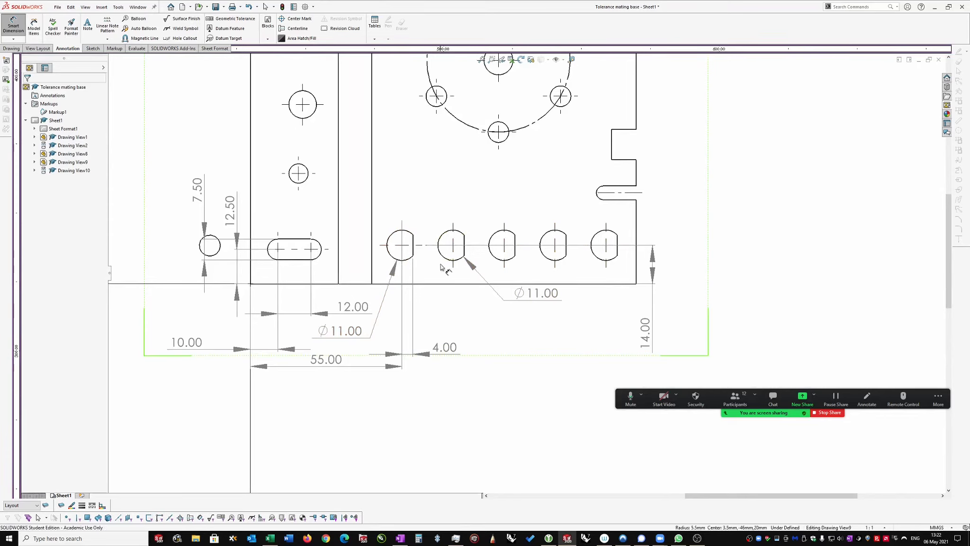
pyautogui.click(447, 263)
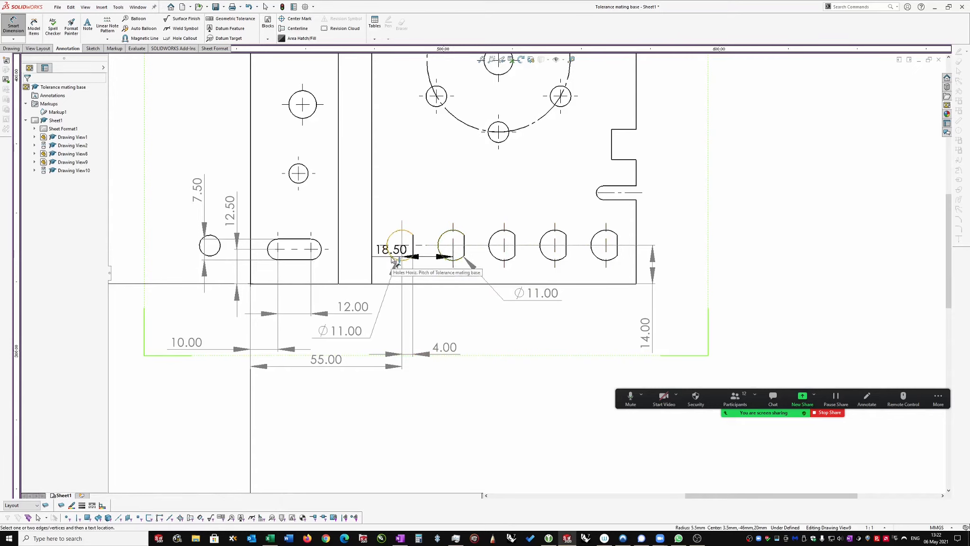
pyautogui.click(394, 260)
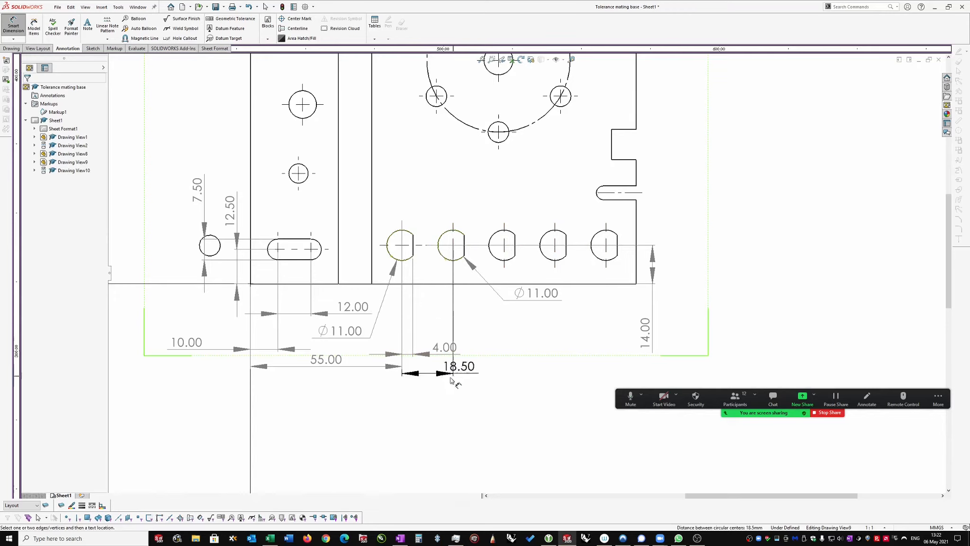
pyautogui.click(488, 379)
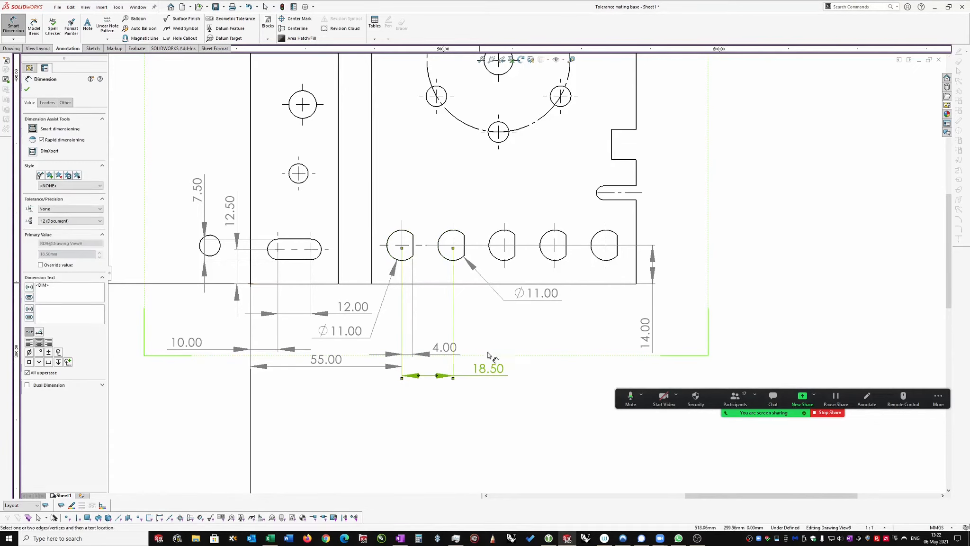
# Try adding the prefix "pitch" to the hole-spacing dimension, and clear the prefix text.
pyautogui.moveTo(521, 348)
pyautogui.click(535, 328)
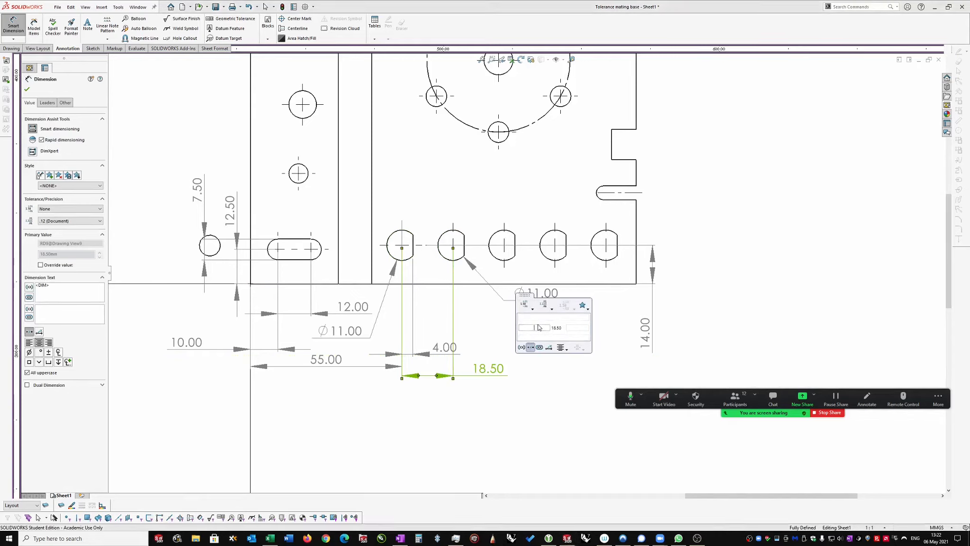
pyautogui.write('pitch')
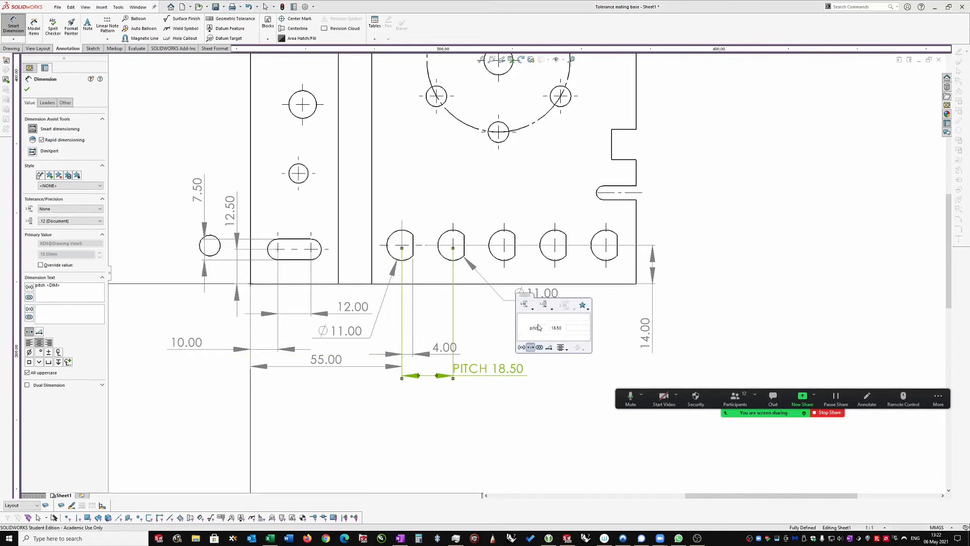
pyautogui.press('BackSpace')
pyautogui.press('BackSpace')
pyautogui.press('BackSpace')
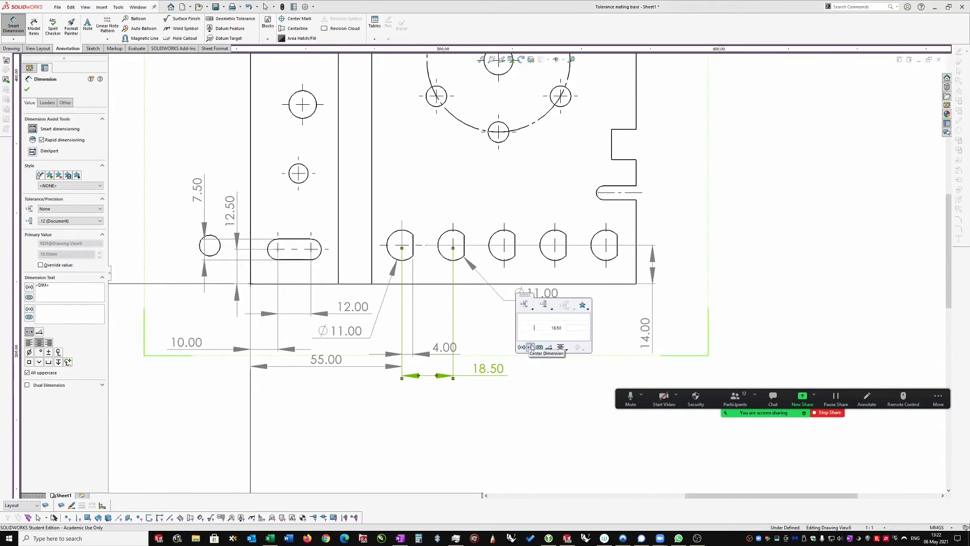
pyautogui.press('Escape')
pyautogui.scroll(-1, 460, 235)
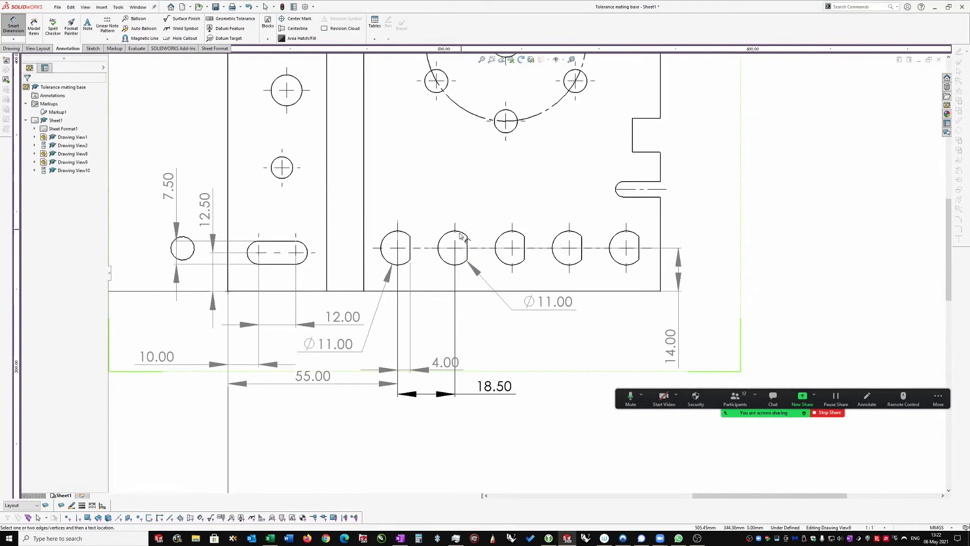
pyautogui.click(467, 236)
pyautogui.press('Escape')
pyautogui.press('Escape')
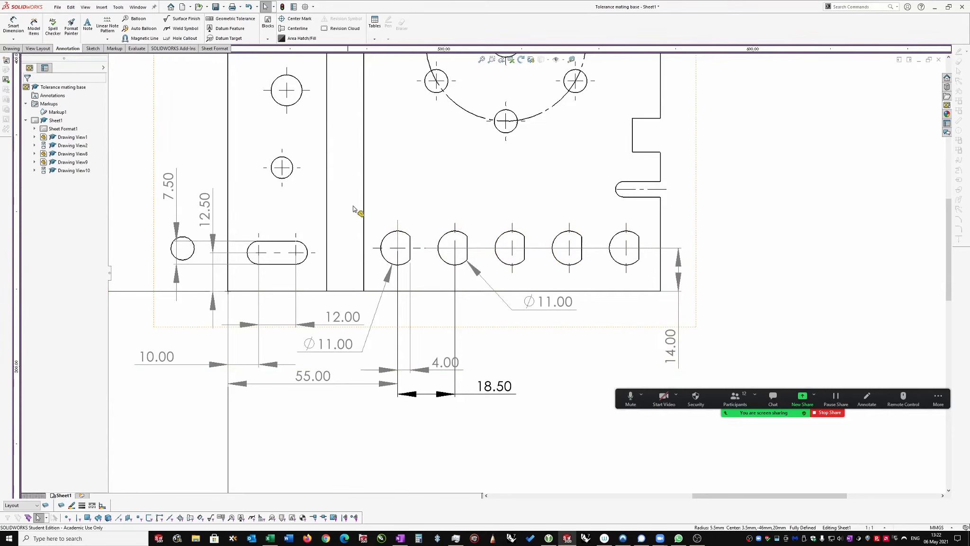
# Try setting up Autodimension for selected entities with the Baseline scheme and reference edges for horizontal and vertical dimensions.
pyautogui.click(410, 240)
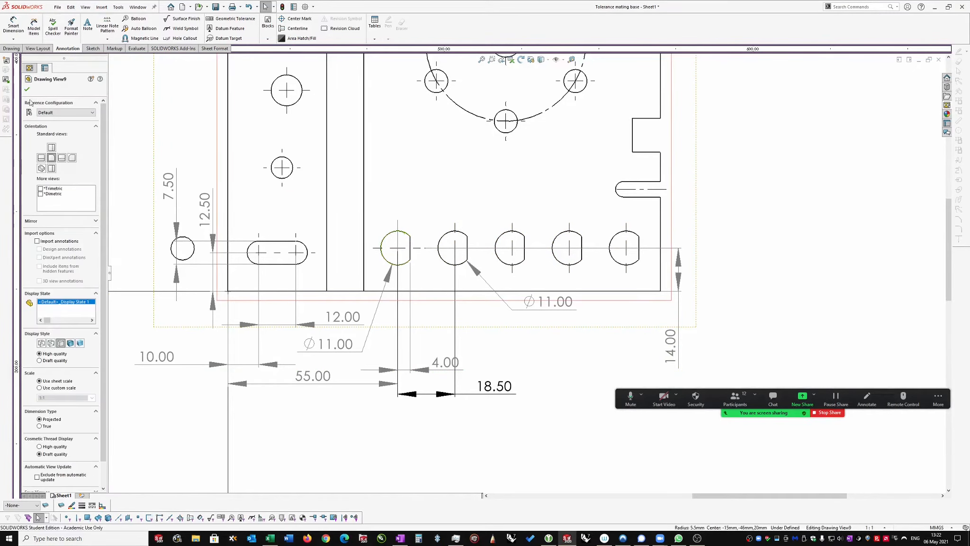
pyautogui.click(13, 25)
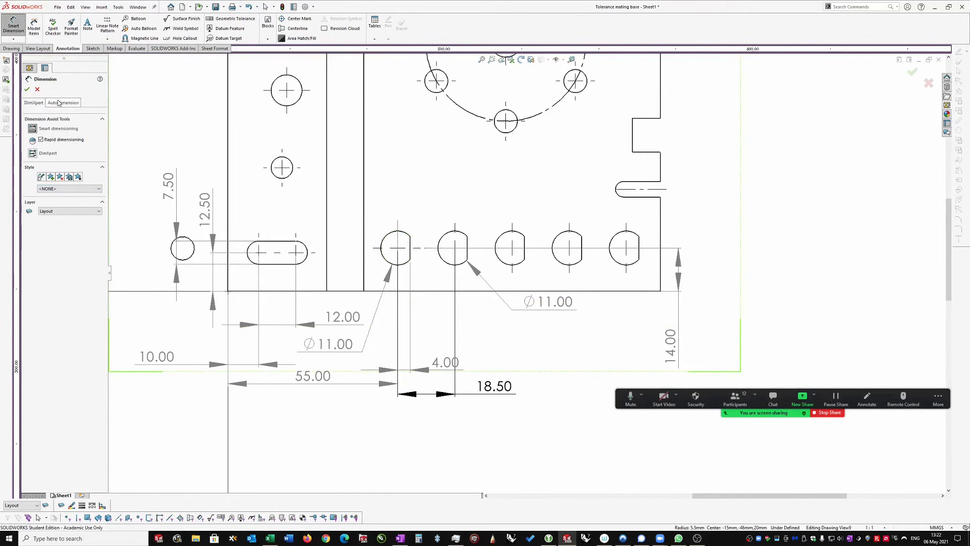
pyautogui.click(59, 103)
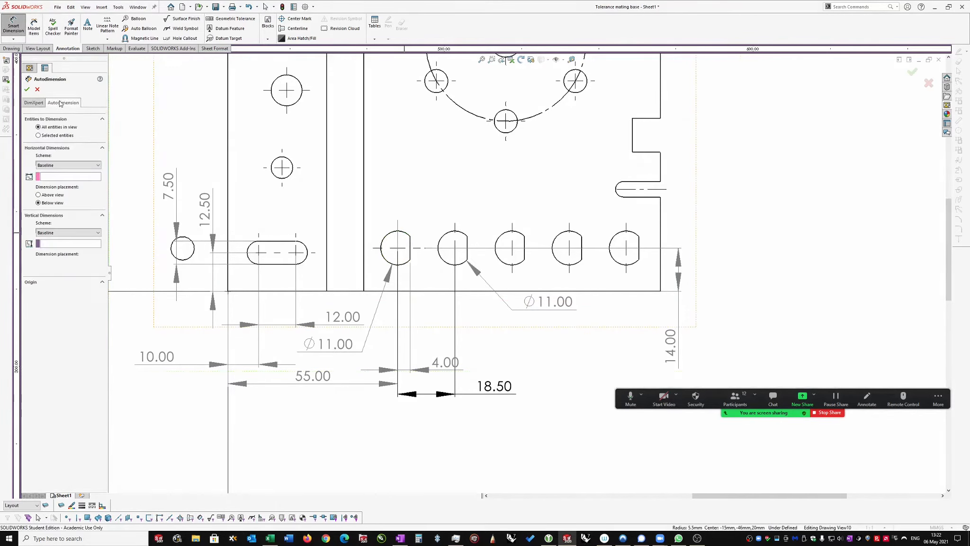
pyautogui.click(38, 135)
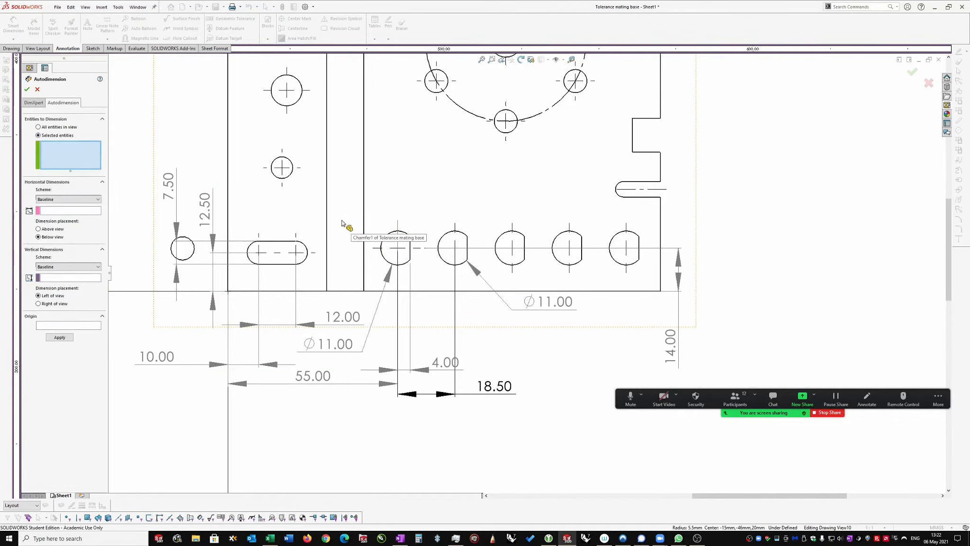
pyautogui.click(392, 232)
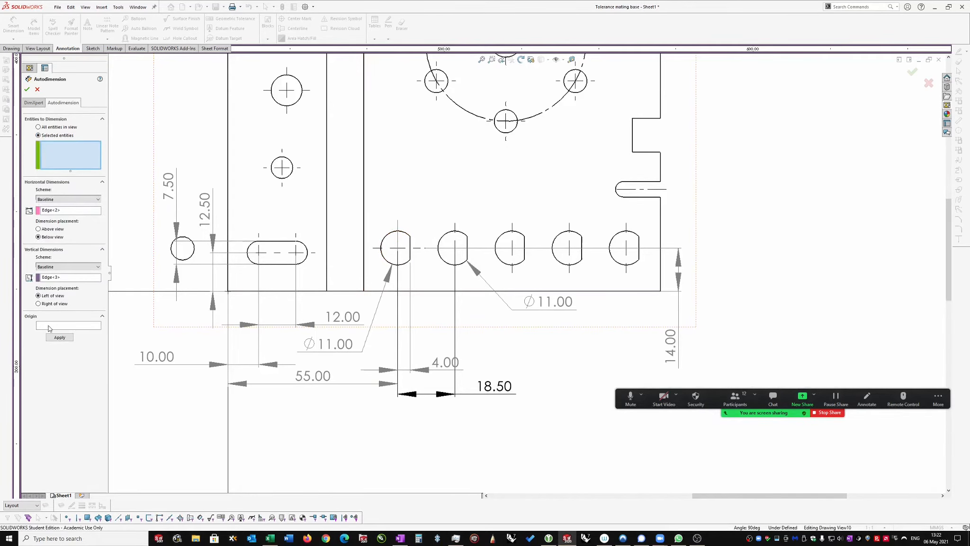
pyautogui.click(48, 326)
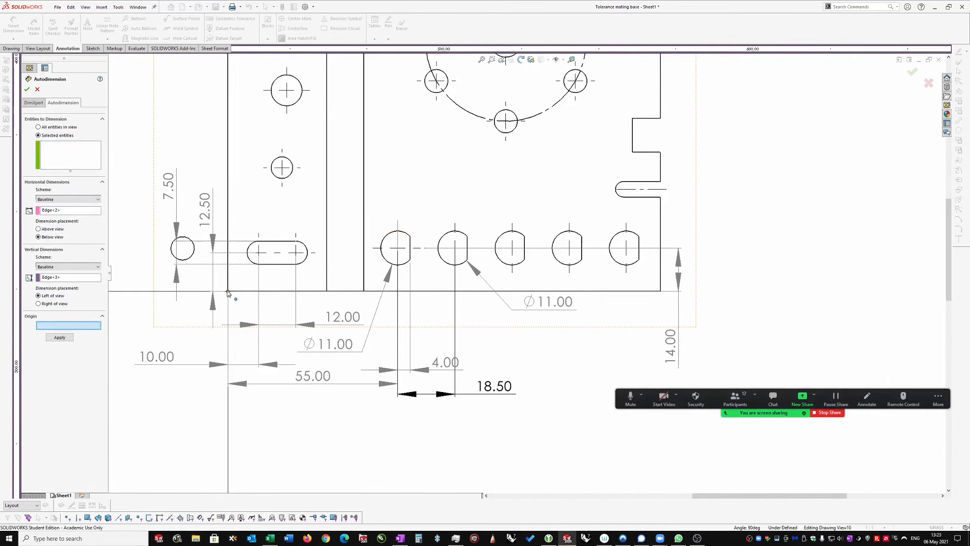
pyautogui.click(37, 90)
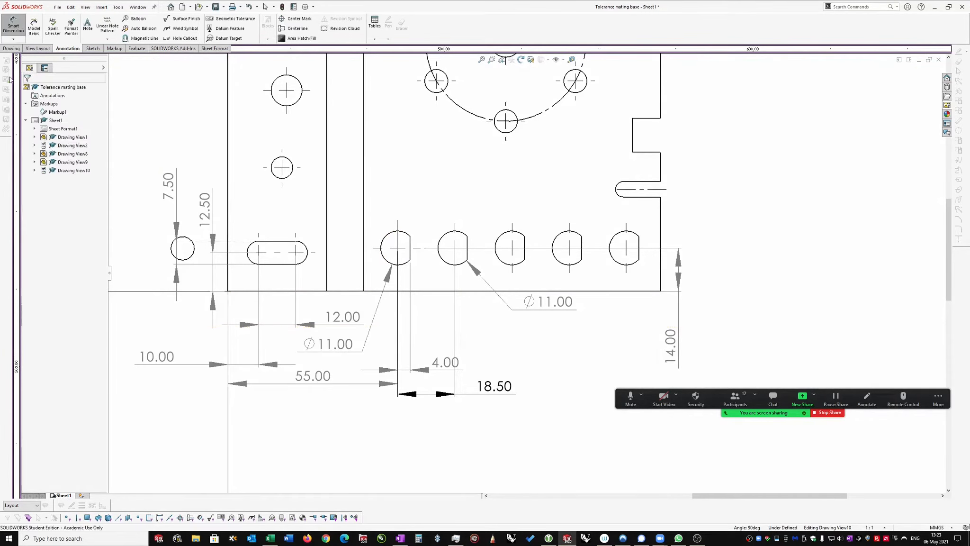
pyautogui.click(15, 26)
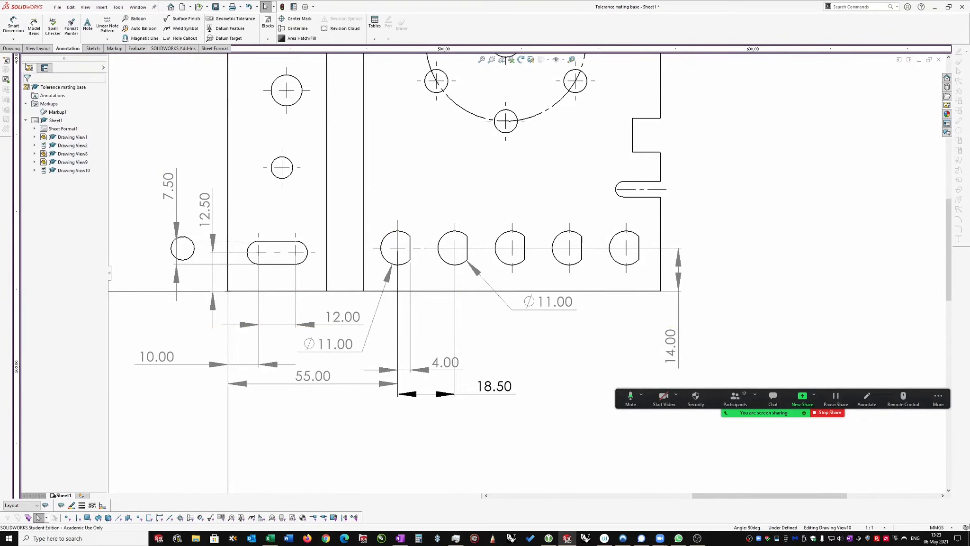
pyautogui.click(23, 37)
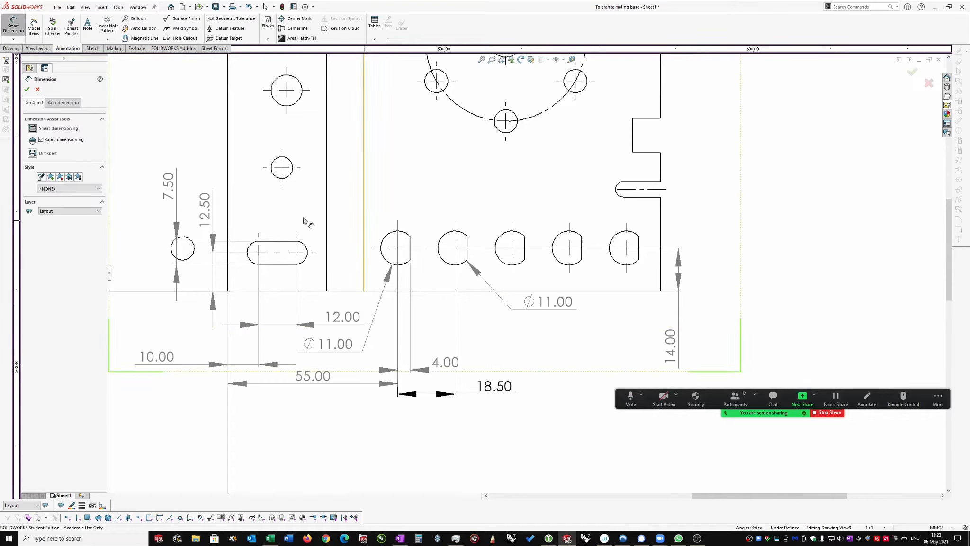
pyautogui.click(32, 155)
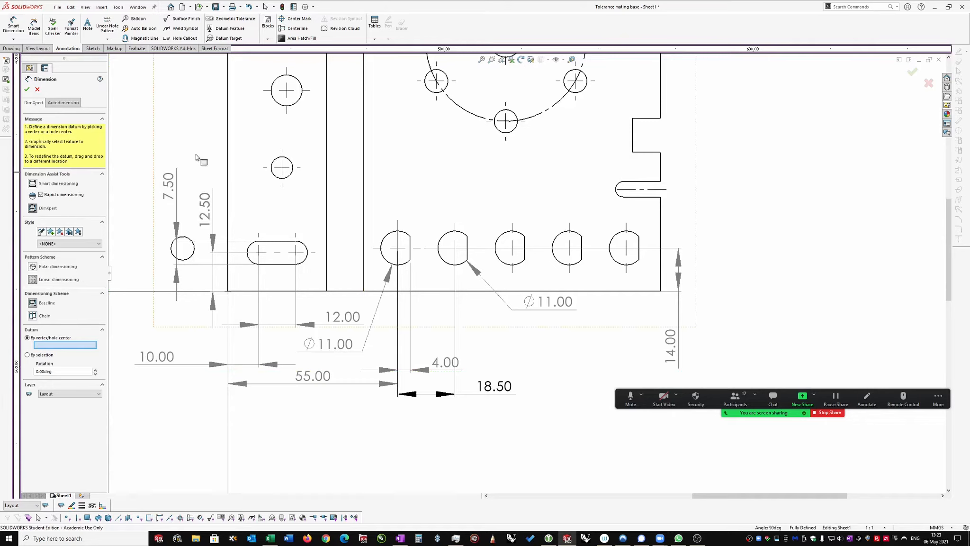
pyautogui.click(37, 90)
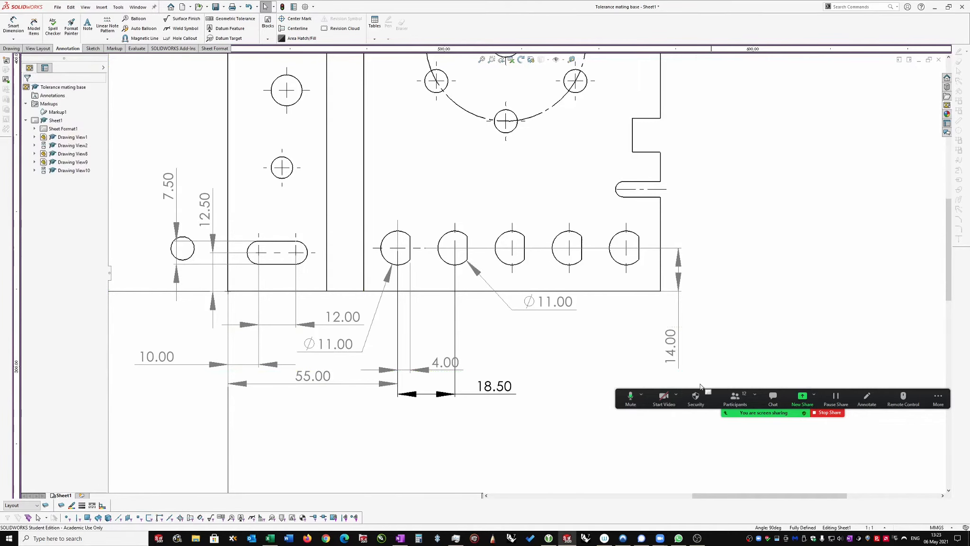
# Add a note reading "5" and place it just above the gap between the first two flat-sided holes.
pyautogui.scroll(-1, 706, 301)
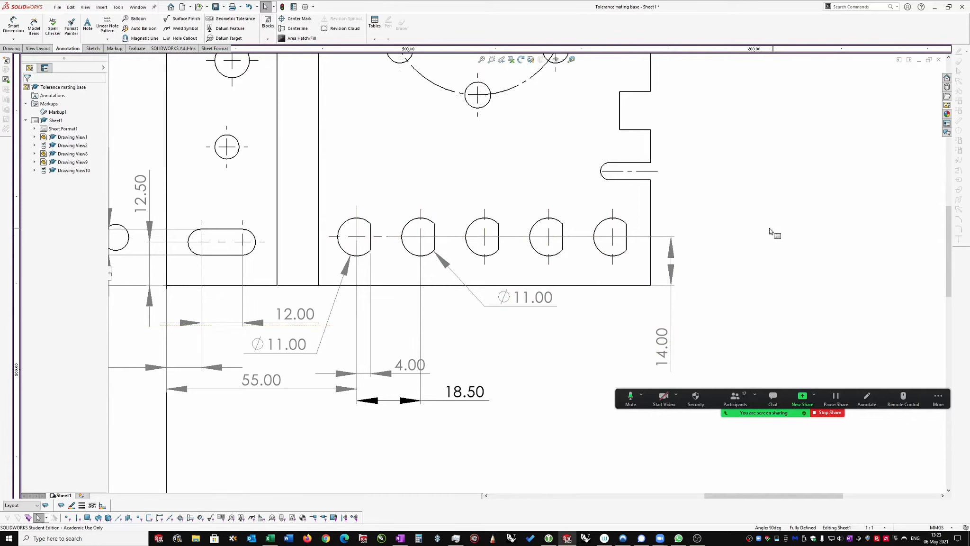
pyautogui.click(88, 28)
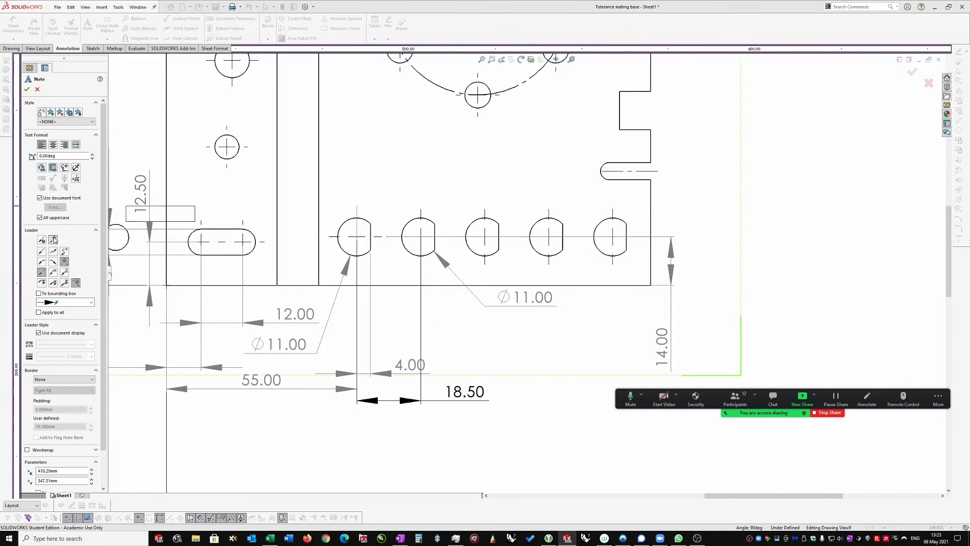
pyautogui.click(43, 272)
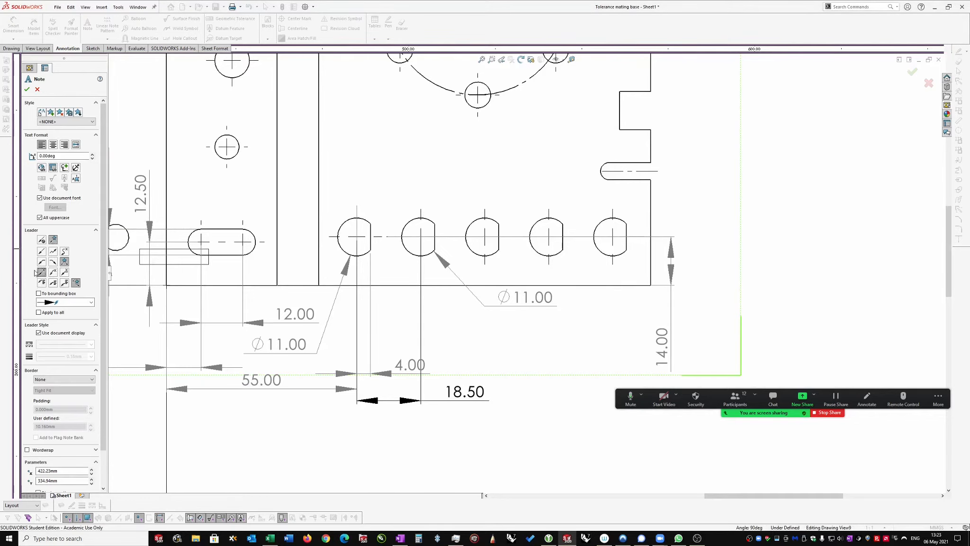
pyautogui.click(43, 272)
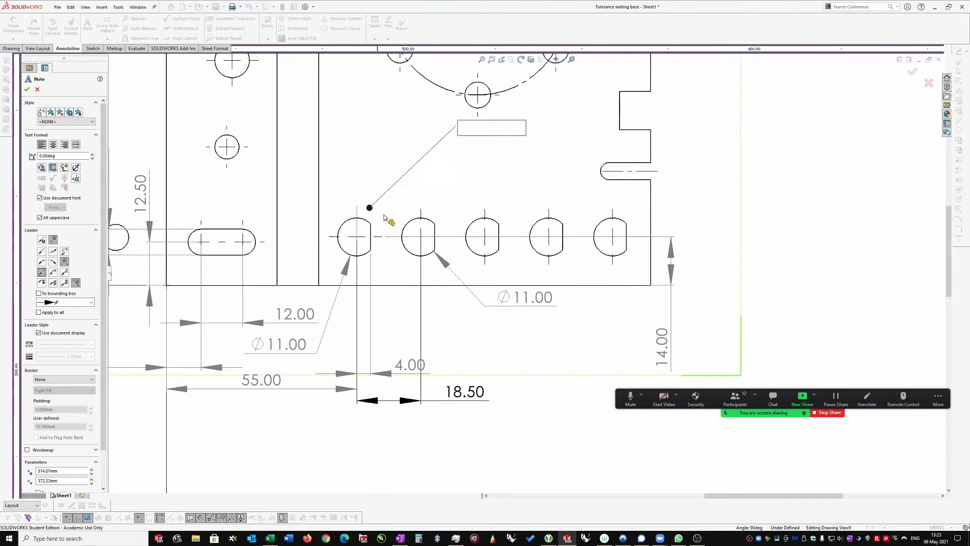
pyautogui.click(53, 241)
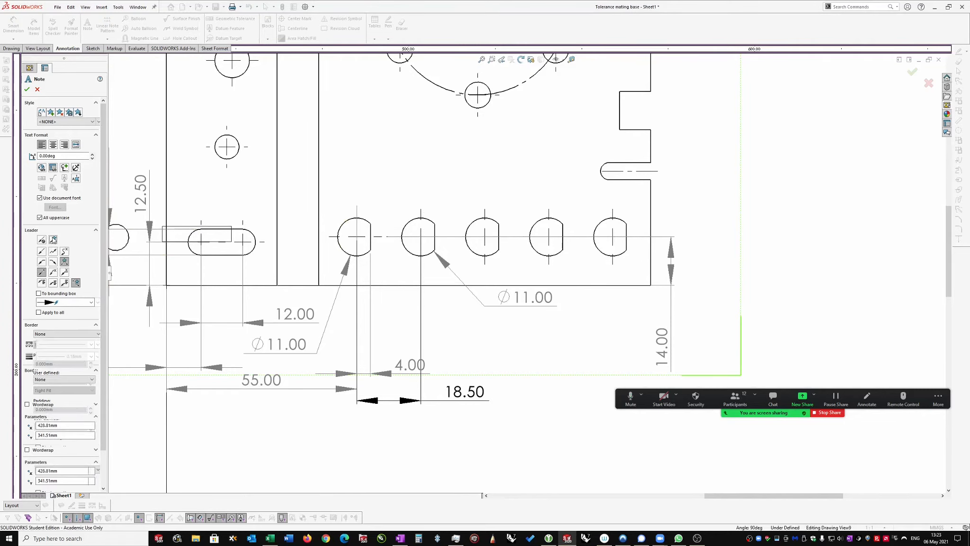
pyautogui.click(42, 273)
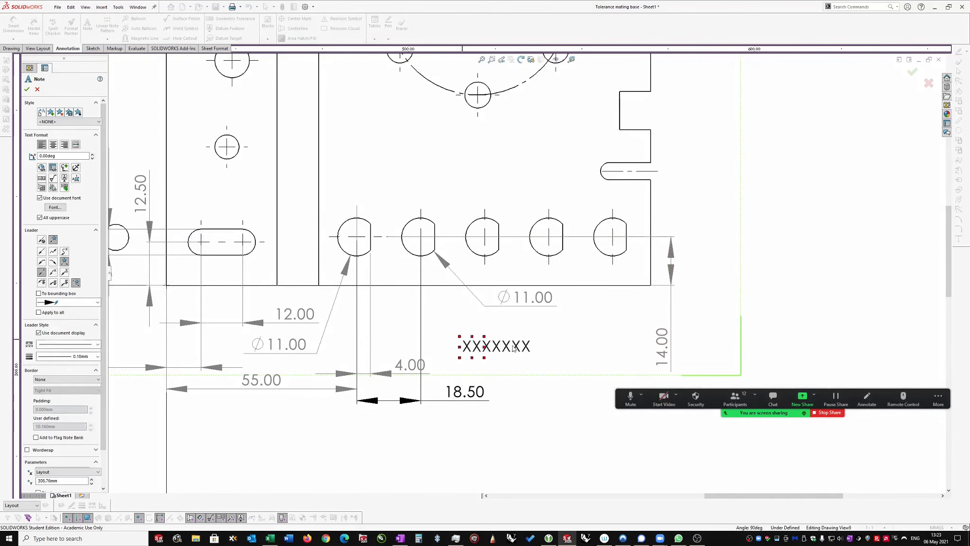
pyautogui.click(467, 344)
pyautogui.write('5')
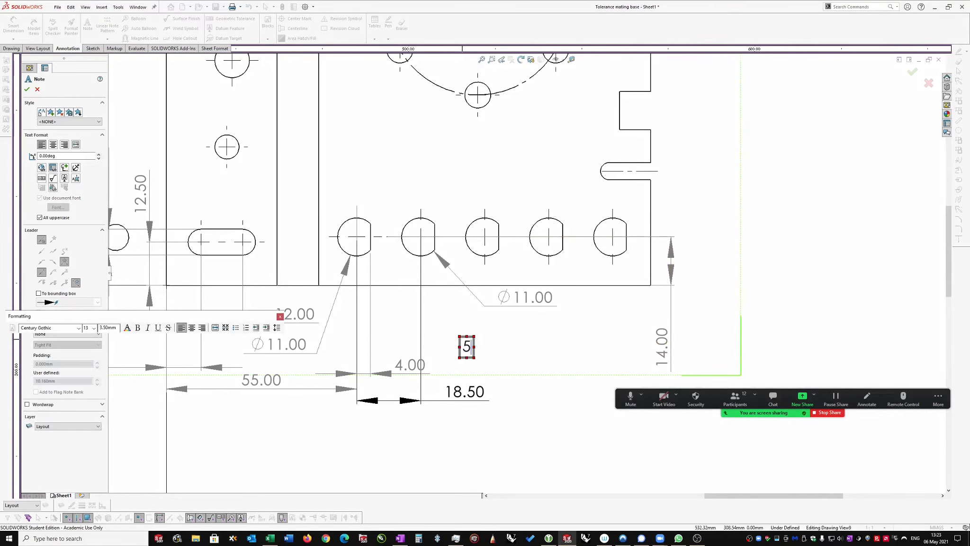
pyautogui.click(500, 339)
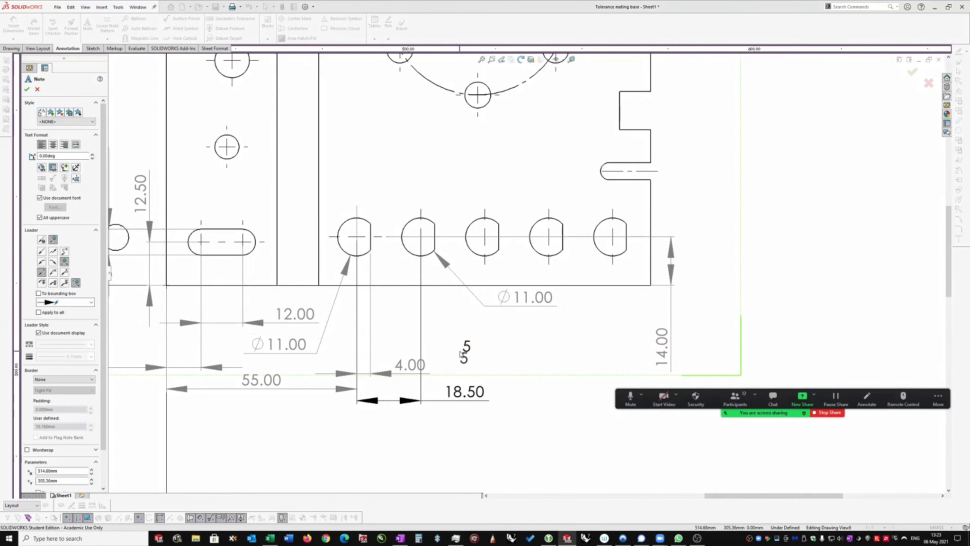
pyautogui.press('Escape')
pyautogui.moveTo(467, 350); pyautogui.dragTo(379, 221)
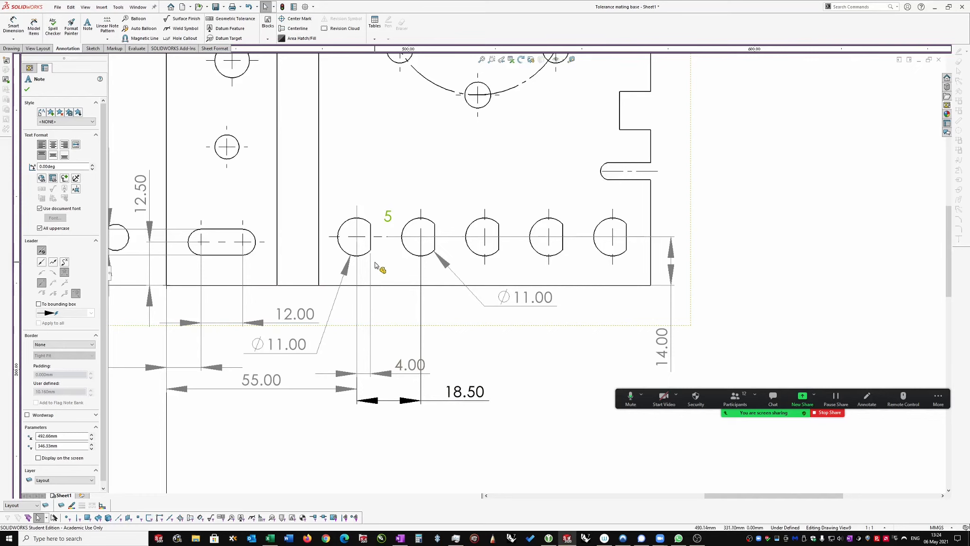
# Compare the hole-spacing dimension with the pitch dimensioning on the fully dimensioned front view of the same sheet.
pyautogui.click(436, 403)
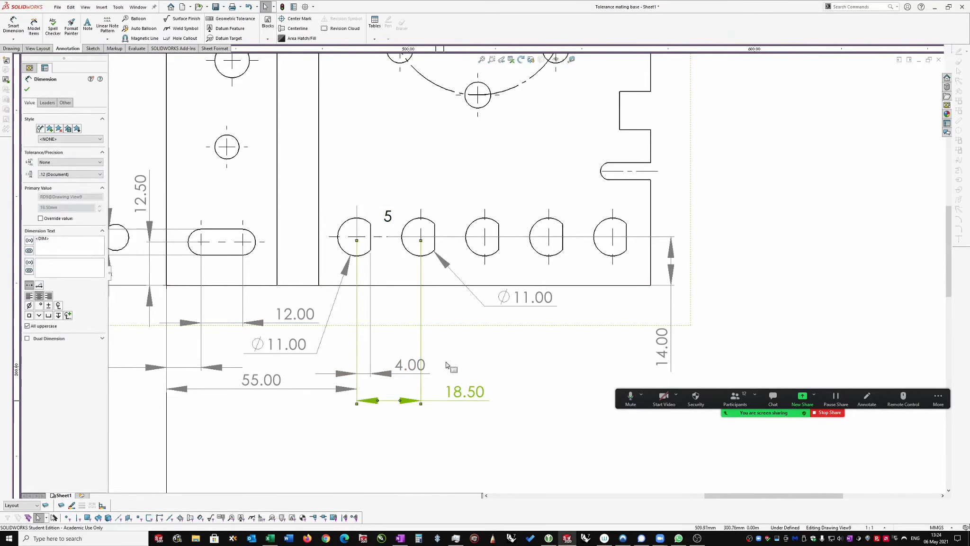
pyautogui.scroll(5, 446, 365)
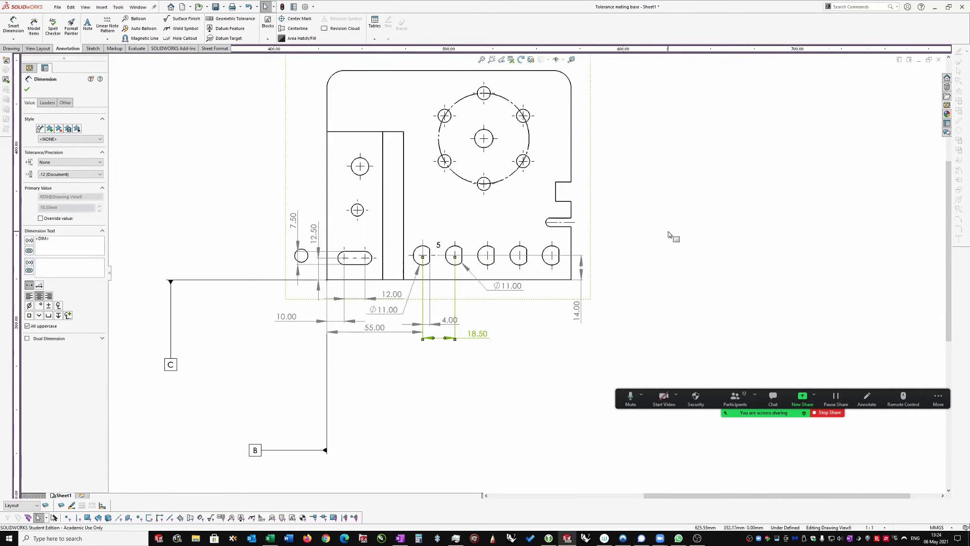
pyautogui.scroll(3, 605, 168)
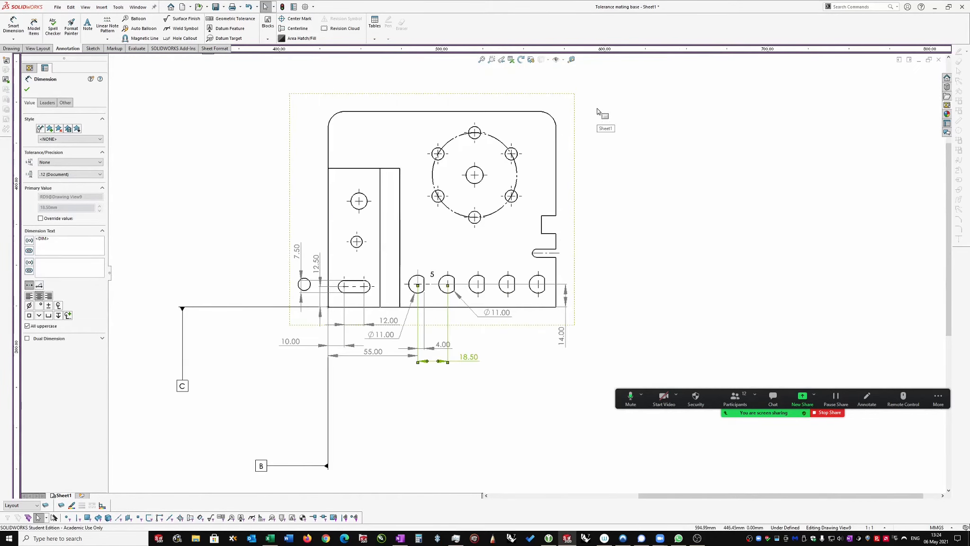
pyautogui.scroll(4, 603, 166)
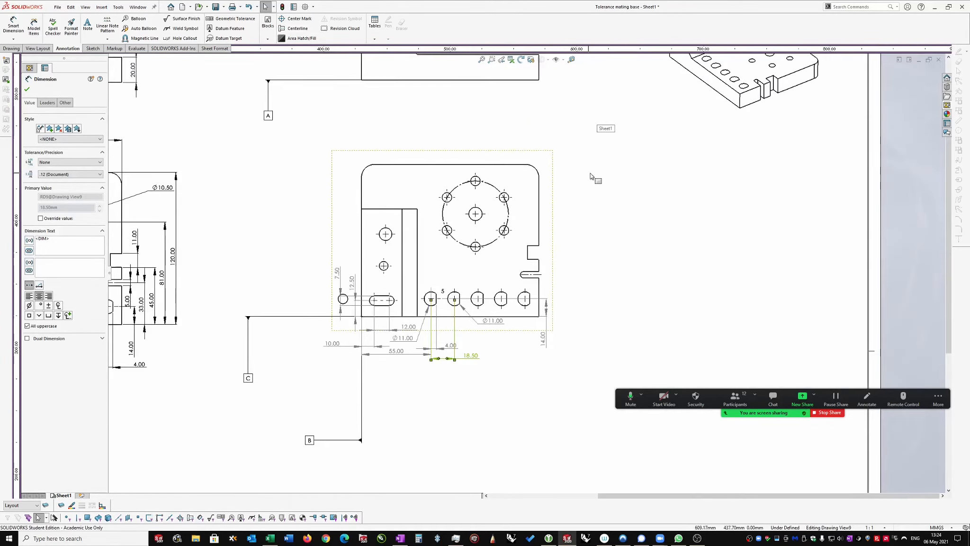
pyautogui.scroll(-2, 131, 320)
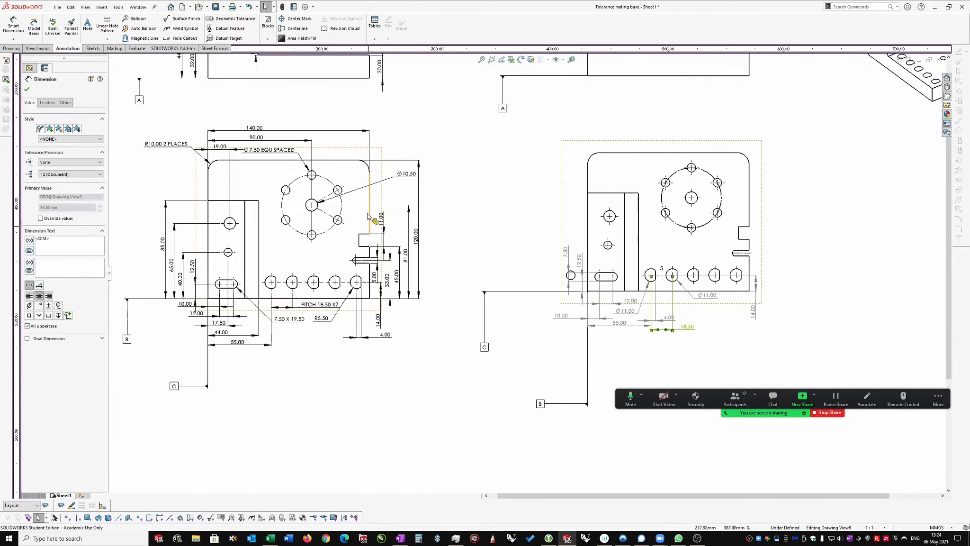
pyautogui.scroll(1, 359, 196)
pyautogui.scroll(2, 569, 227)
pyautogui.scroll(-5, 689, 208)
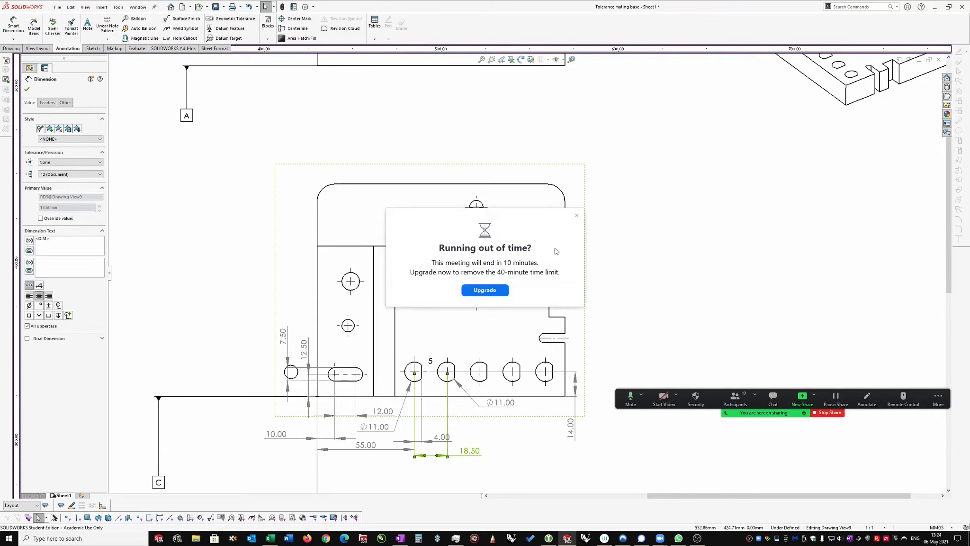
pyautogui.click(577, 216)
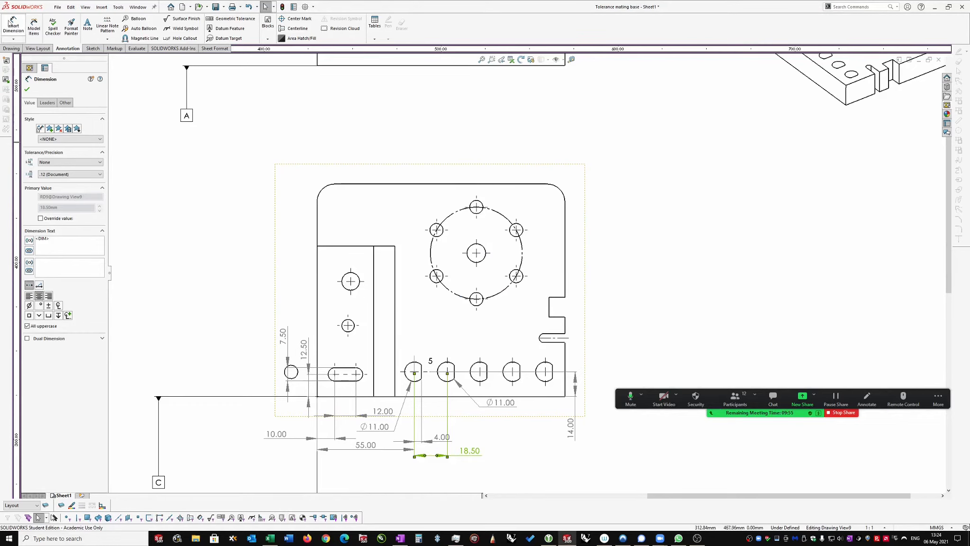
pyautogui.click(11, 49)
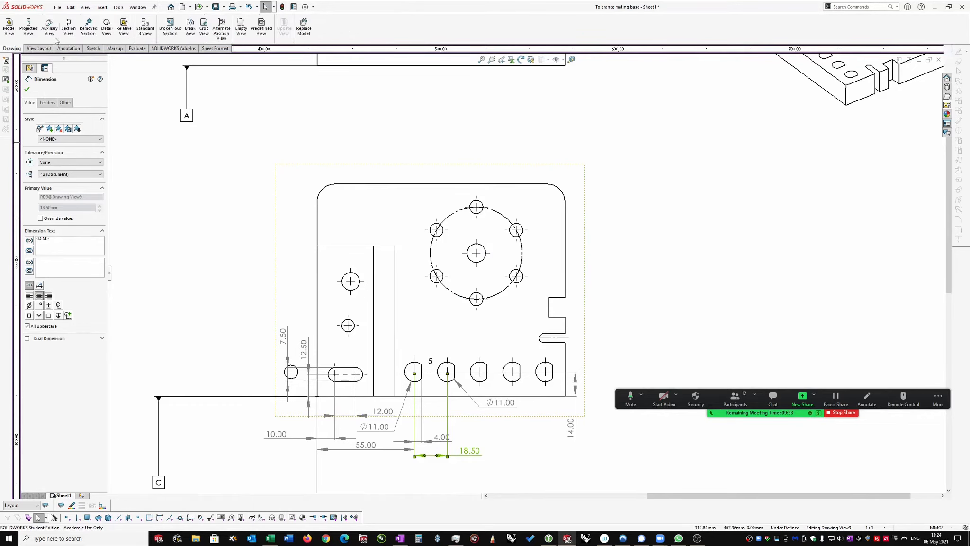
pyautogui.click(197, 180)
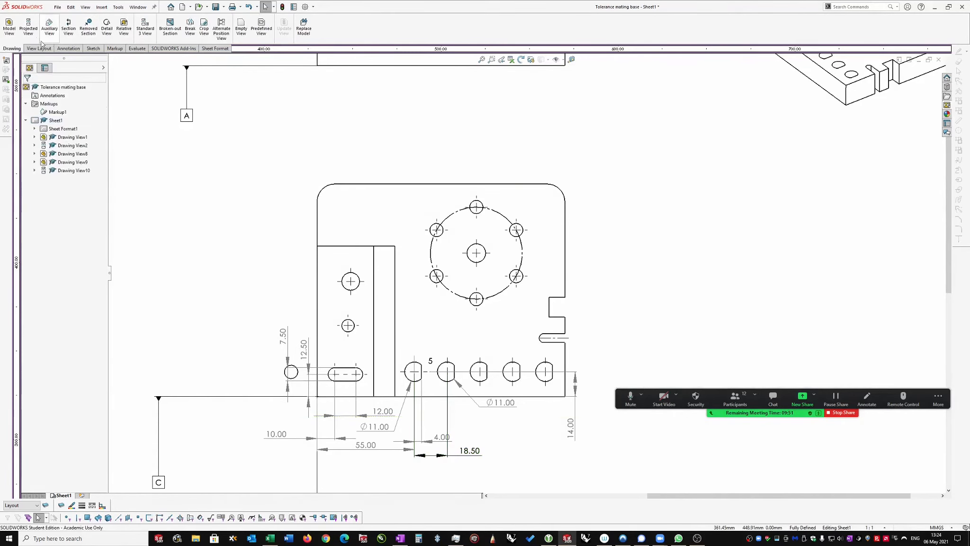
pyautogui.moveTo(625, 202); pyautogui.dragTo(609, 105, button='right')
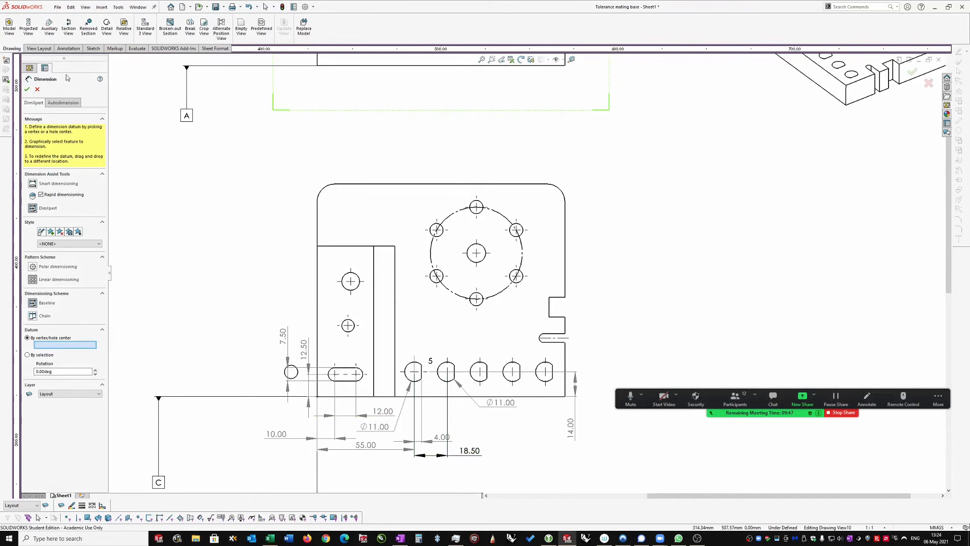
pyautogui.click(37, 89)
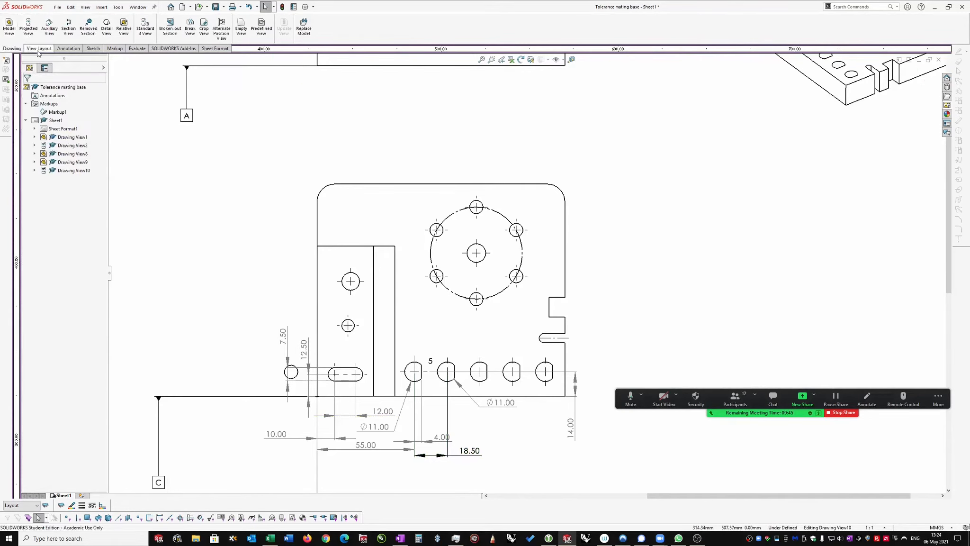
# Review the DimXpert and Autodimension options for the front view, and close the dimension command without adding dimensions.
pyautogui.click(69, 48)
pyautogui.click(13, 28)
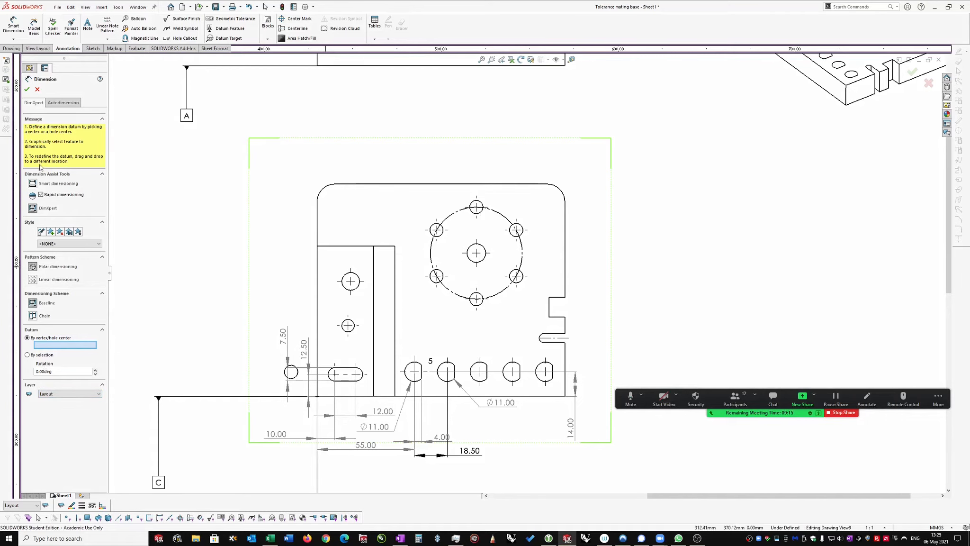
pyautogui.scroll(-2, 423, 247)
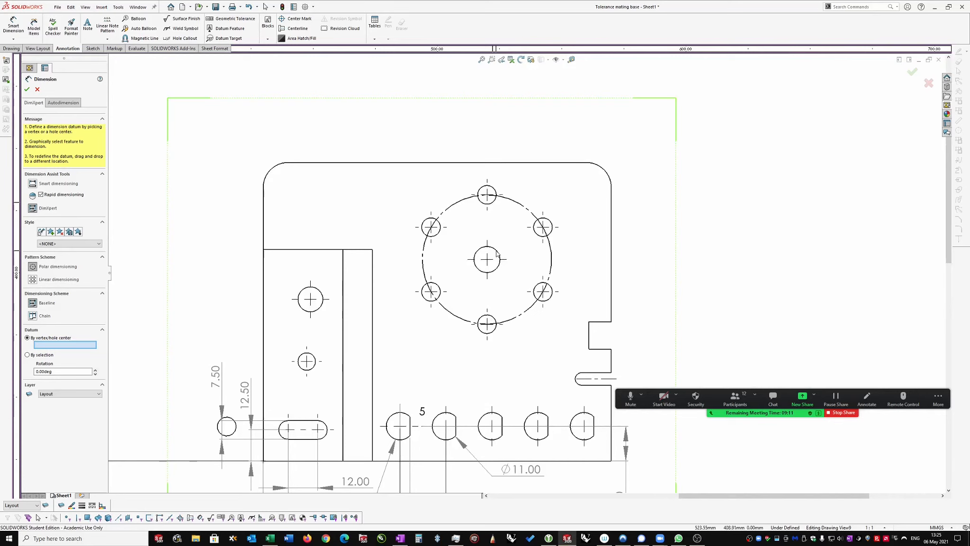
pyautogui.scroll(-1, 567, 229)
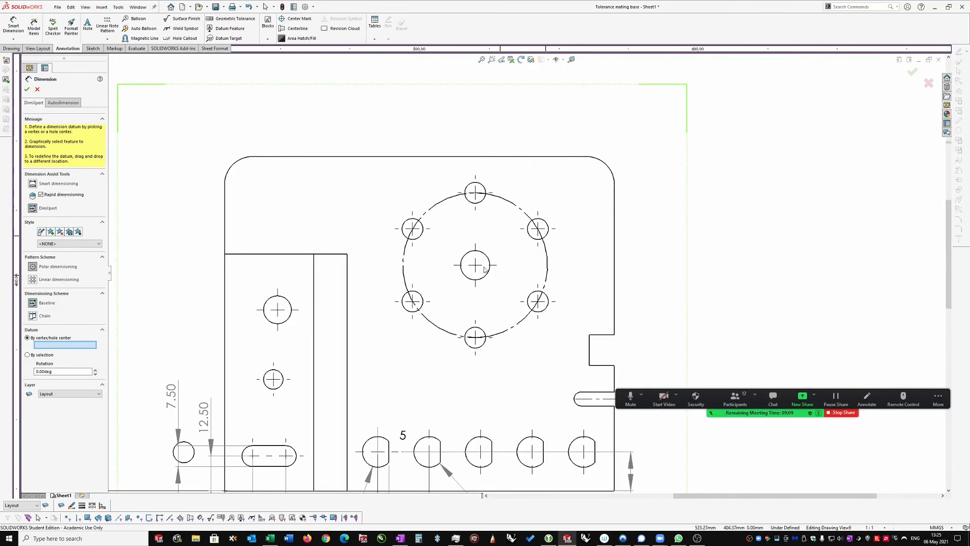
pyautogui.scroll(1, 535, 255)
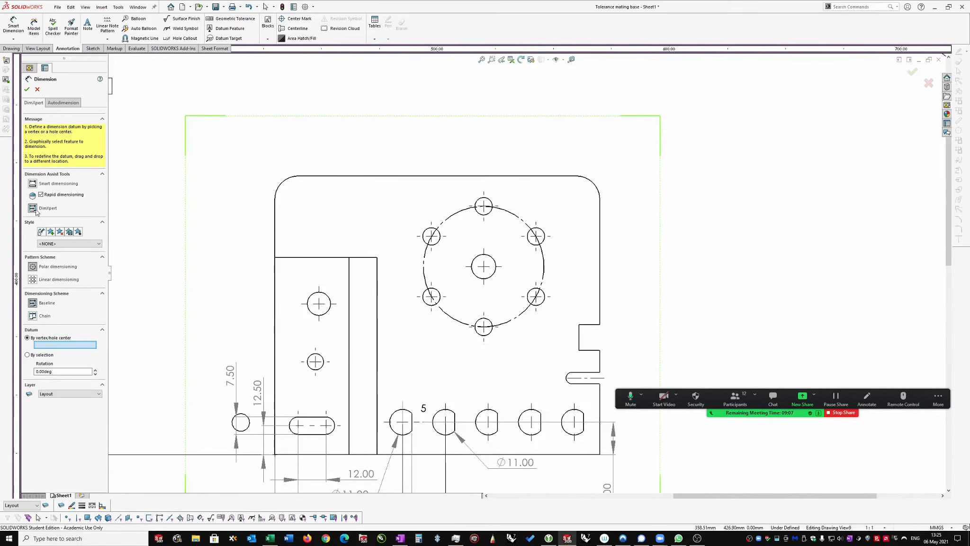
pyautogui.click(63, 103)
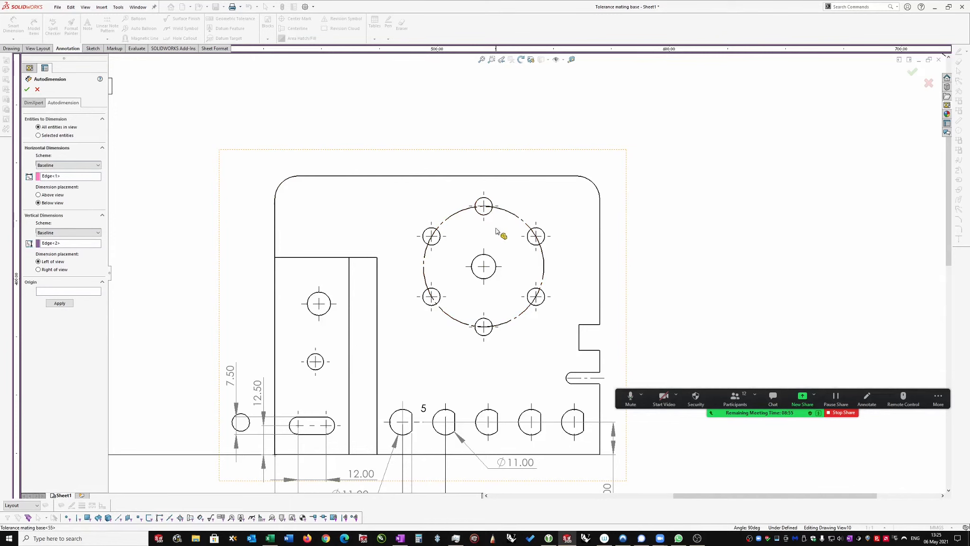
pyautogui.click(38, 104)
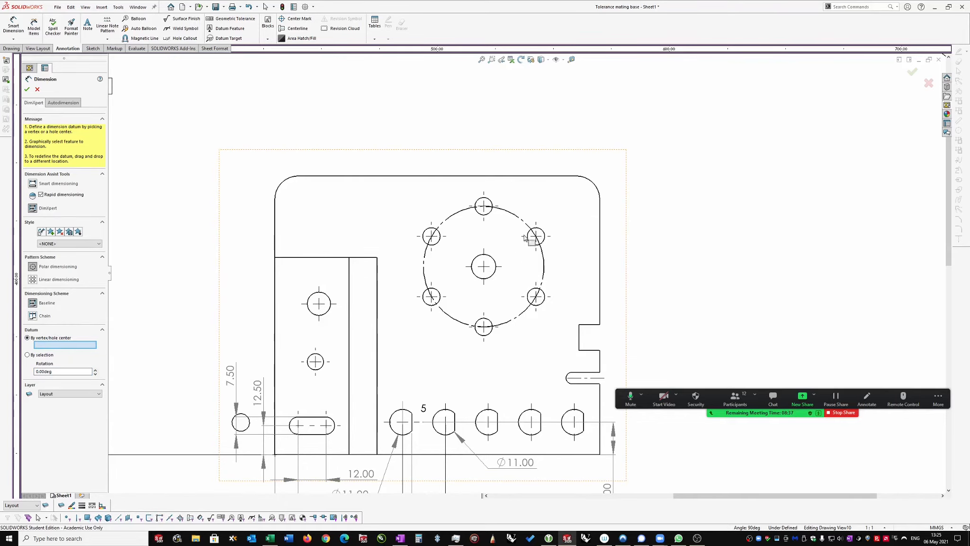
pyautogui.scroll(2, 525, 272)
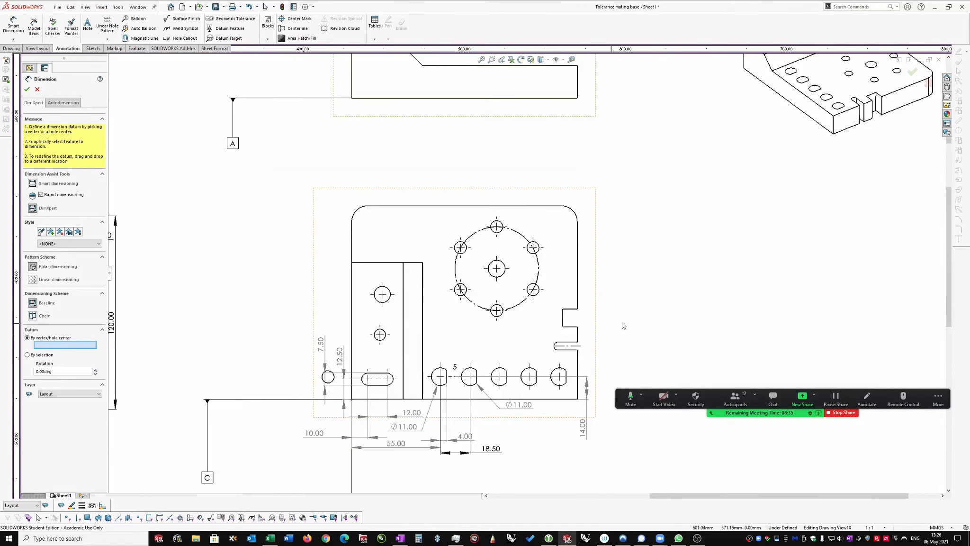
pyautogui.scroll(-1, 623, 322)
pyautogui.click(27, 89)
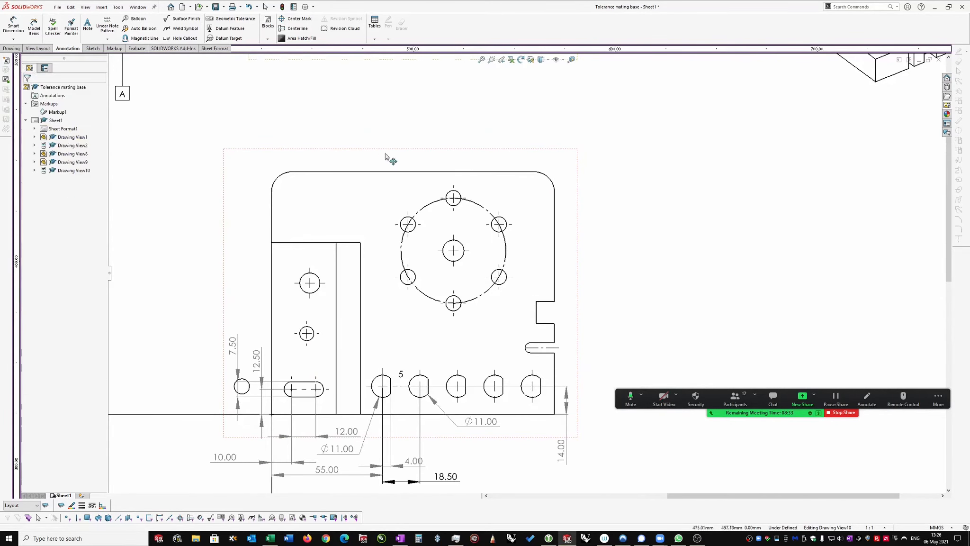
# Try generating DimXpert dimensions for the right-edge slot profile in the front view, with the plate's lower-left corner as the datum.
pyautogui.scroll(3, 622, 322)
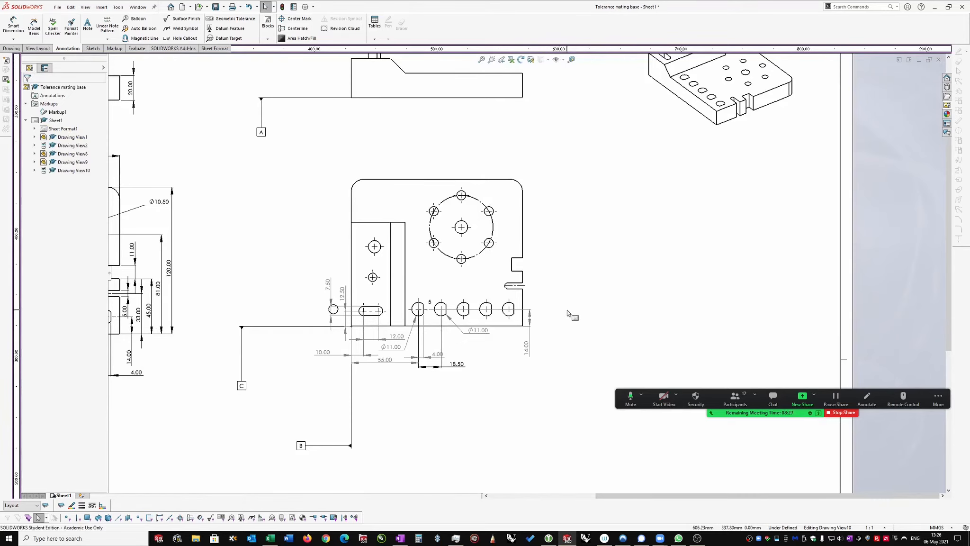
pyautogui.scroll(-1, 561, 308)
pyautogui.scroll(-1, 581, 246)
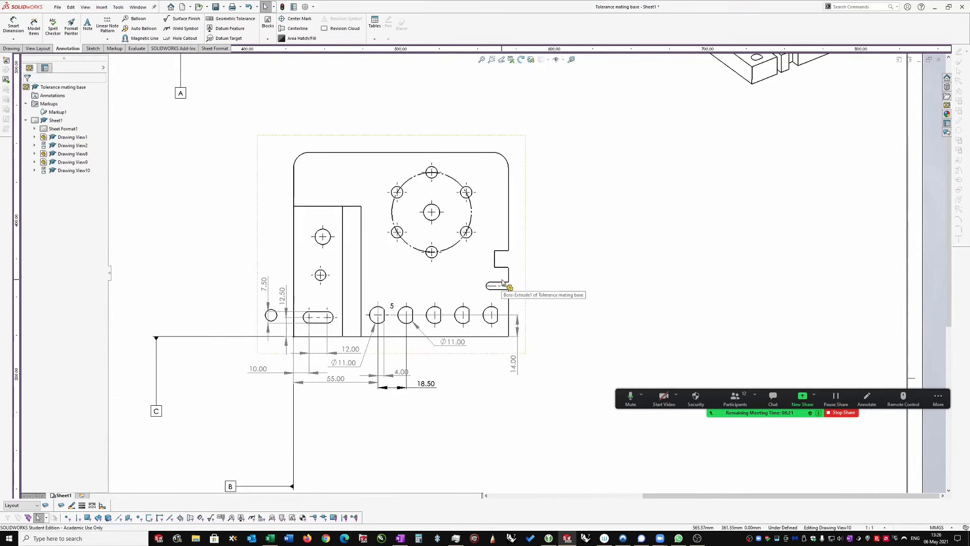
pyautogui.click(12, 29)
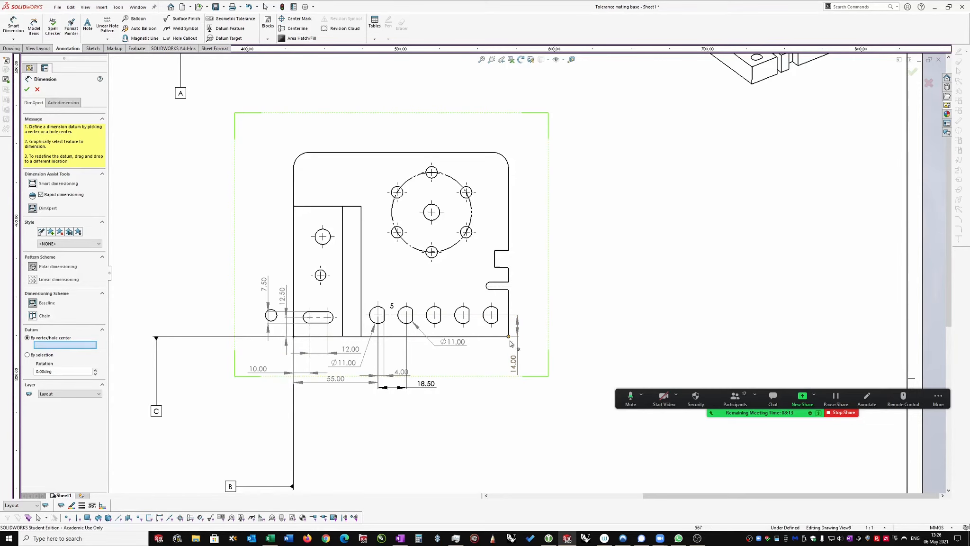
pyautogui.click(294, 337)
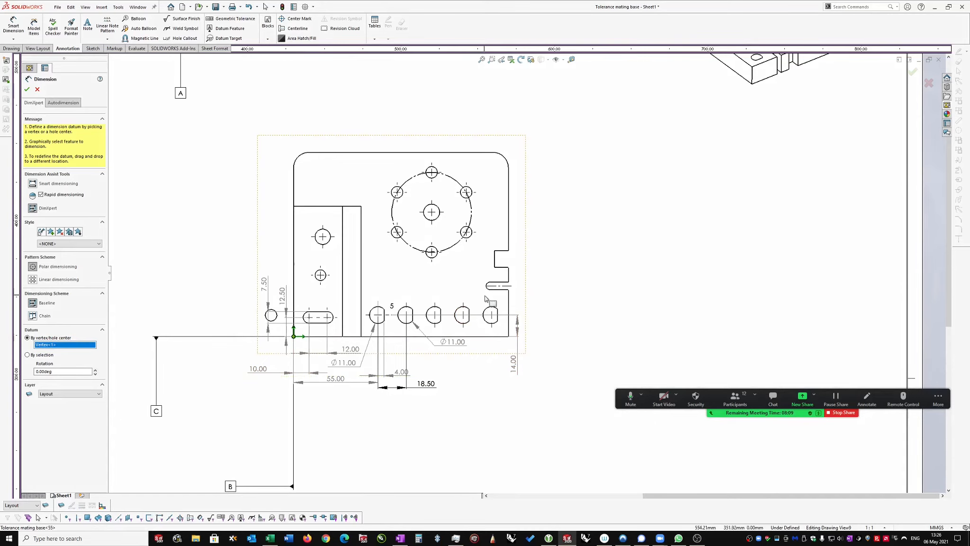
pyautogui.click(498, 290)
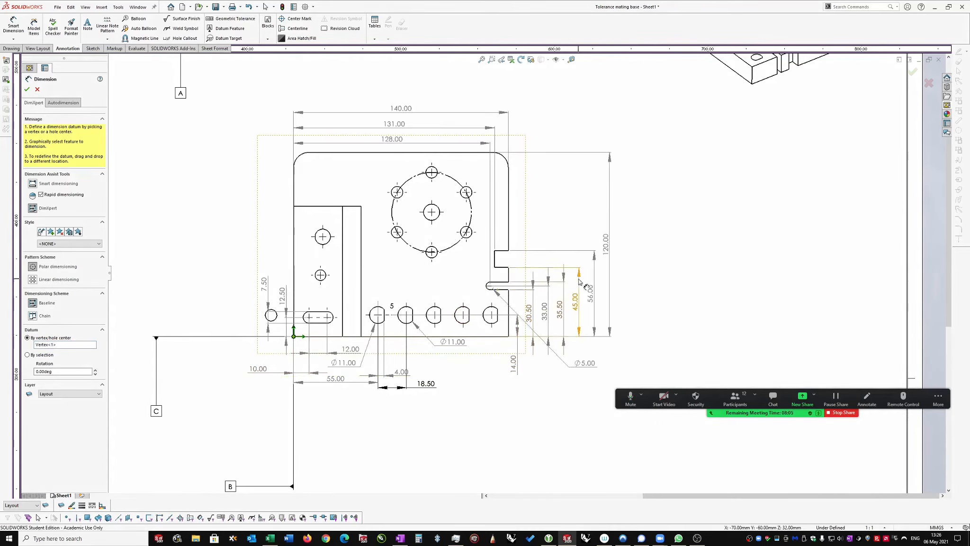
# Move the 128 mm and 131 mm horizontal dimensions from above the front view to below the 18.50 mm dimension.
pyautogui.scroll(1, 605, 265)
pyautogui.scroll(-2, 616, 271)
pyautogui.scroll(1, 577, 236)
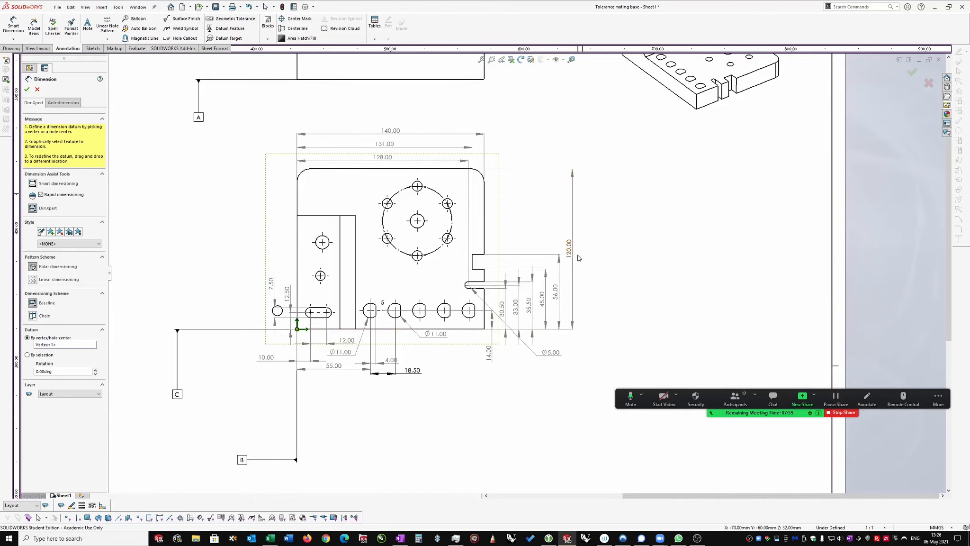
pyautogui.scroll(-1, 578, 259)
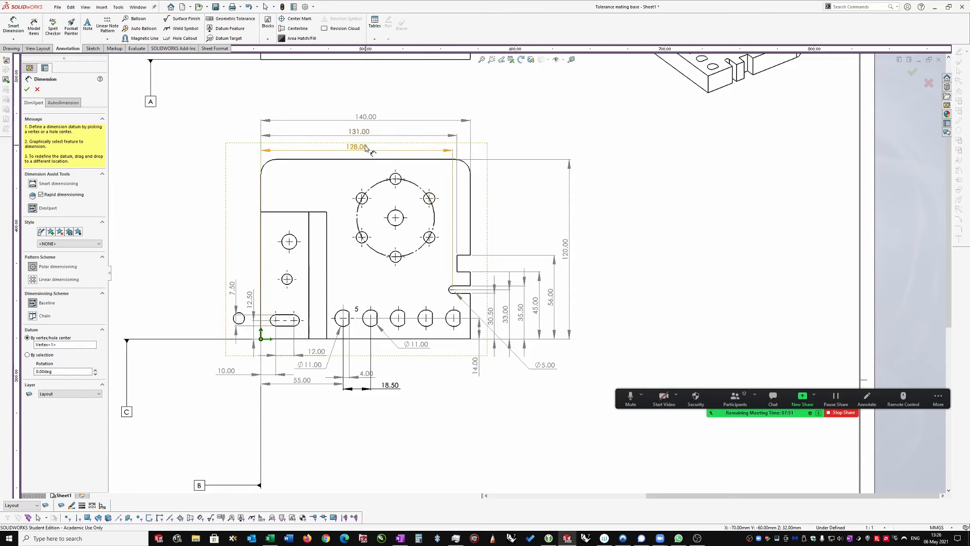
pyautogui.moveTo(363, 150); pyautogui.dragTo(378, 411)
pyautogui.scroll(-1, 429, 330)
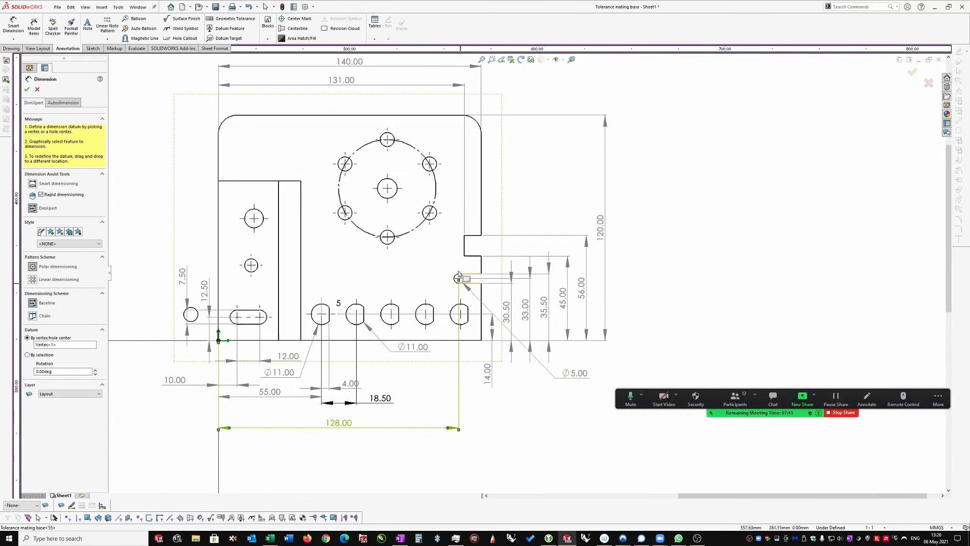
pyautogui.scroll(2, 393, 142)
pyautogui.moveTo(402, 145); pyautogui.dragTo(437, 393)
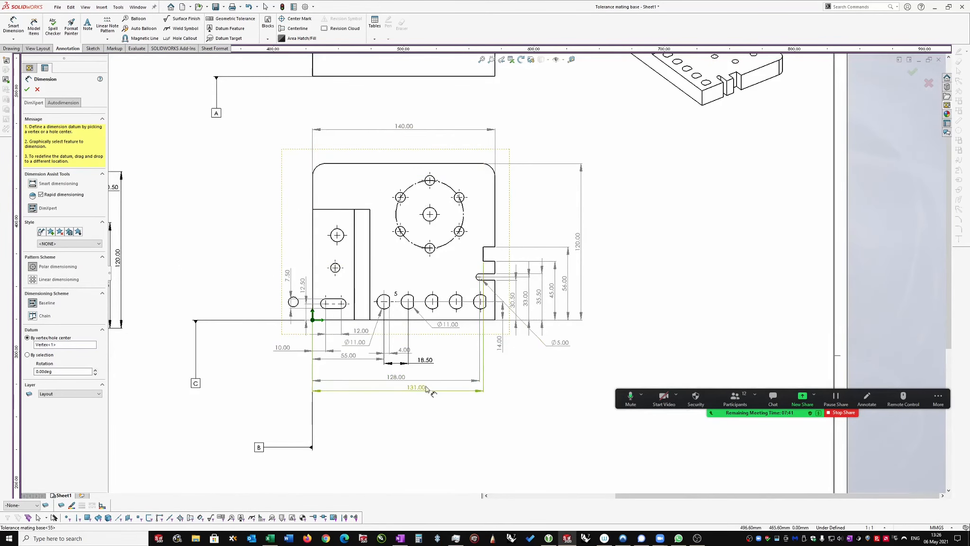
pyautogui.scroll(-1, 487, 277)
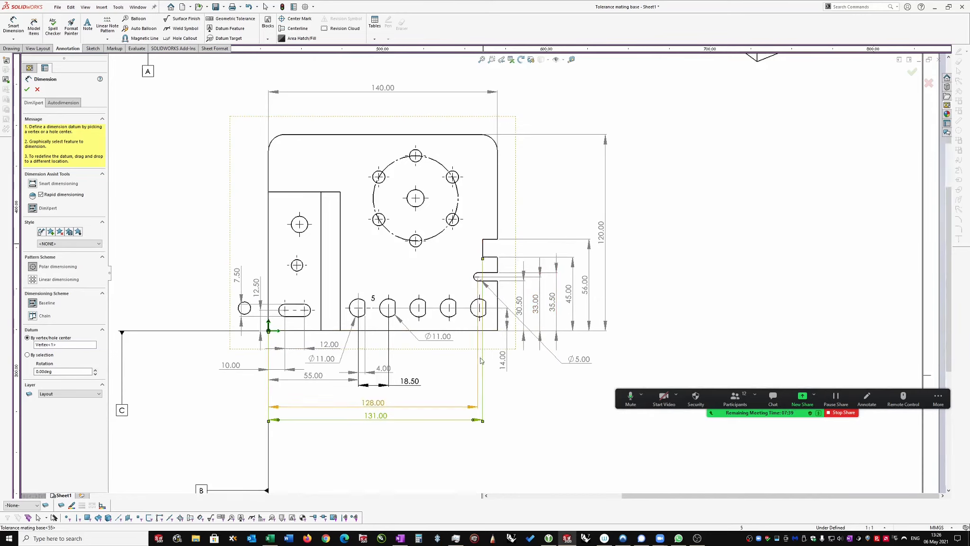
# Try reattaching the 30.50 mm slot dimension to the slot's upper edge, and leave the dimension command.
pyautogui.scroll(1, 492, 232)
pyautogui.scroll(-1, 504, 308)
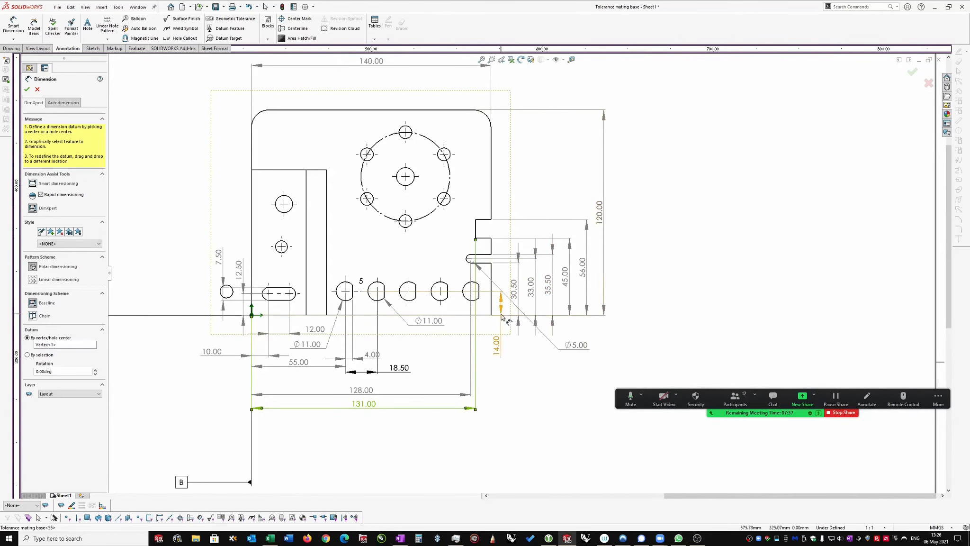
pyautogui.scroll(-1, 520, 290)
pyautogui.click(519, 288)
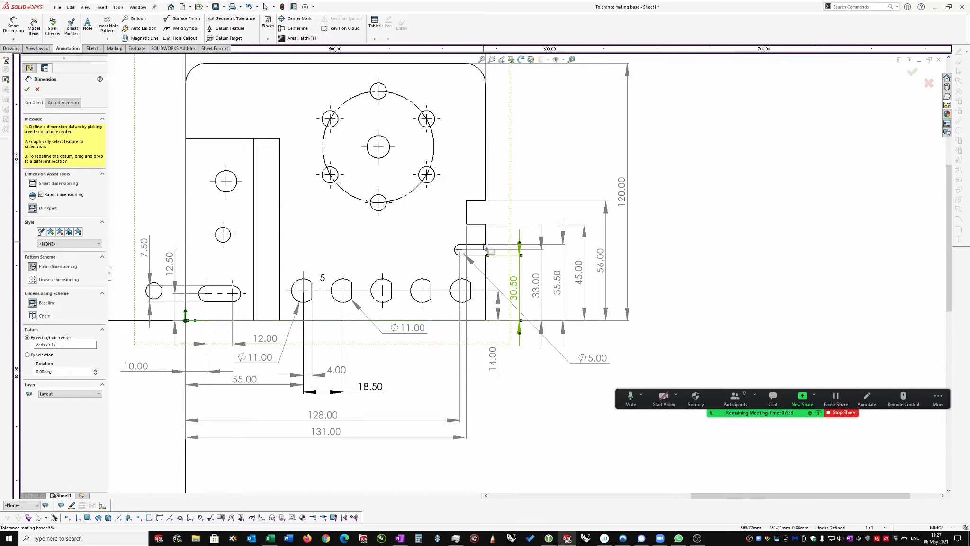
pyautogui.moveTo(491, 256); pyautogui.dragTo(488, 245)
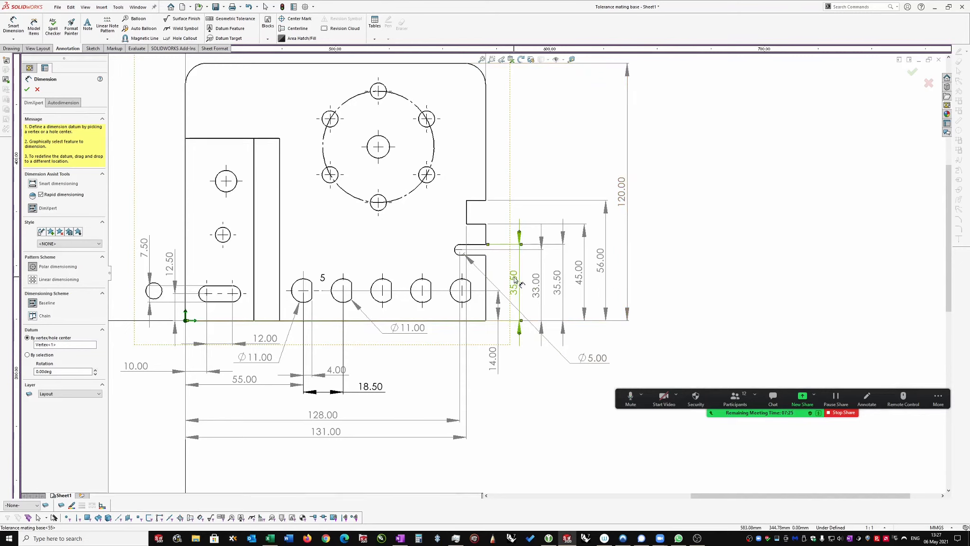
pyautogui.press('Escape')
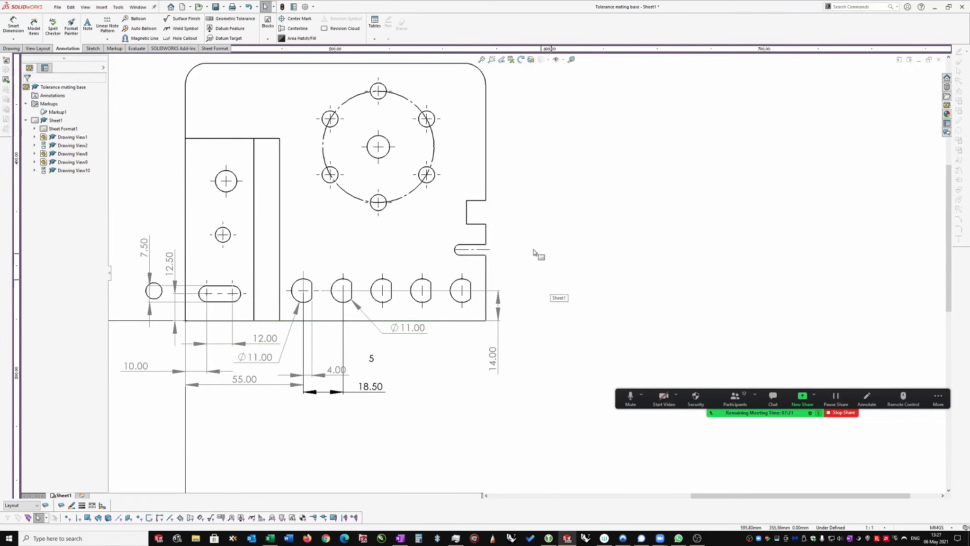
# Dimension the right-edge slot and notch with DimXpert from the datum vertex where B and C meet, and accept the dimensions.
pyautogui.click(21, 38)
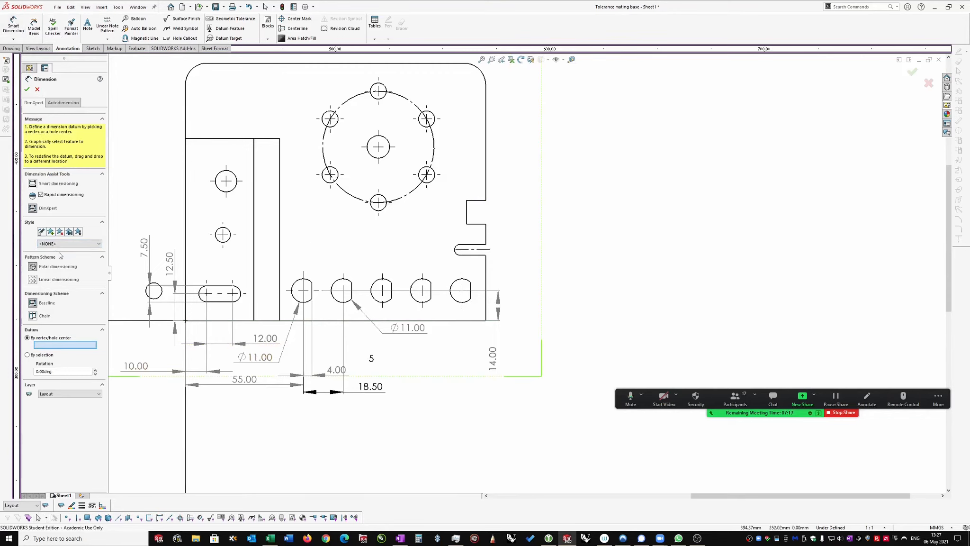
pyautogui.click(184, 320)
pyautogui.click(472, 258)
pyautogui.click(502, 256)
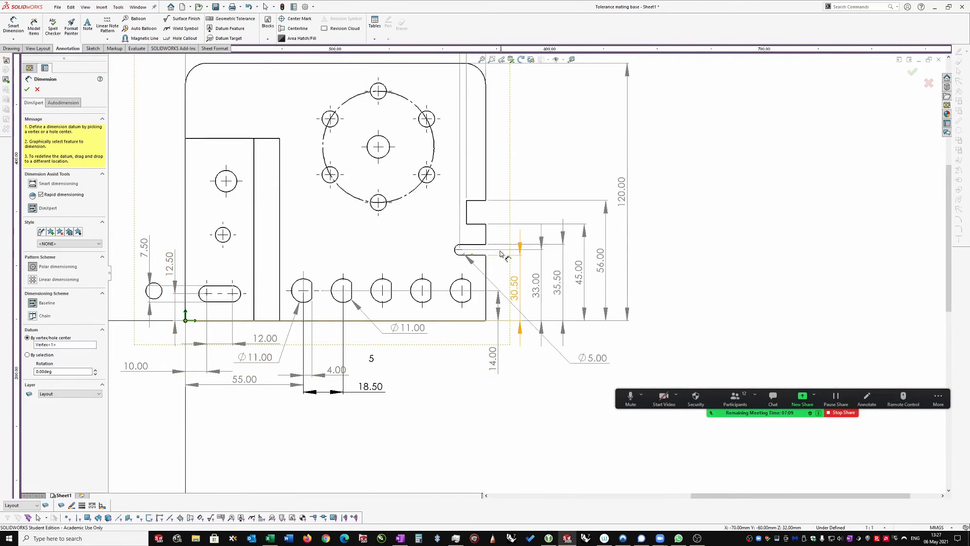
pyautogui.scroll(1, 506, 257)
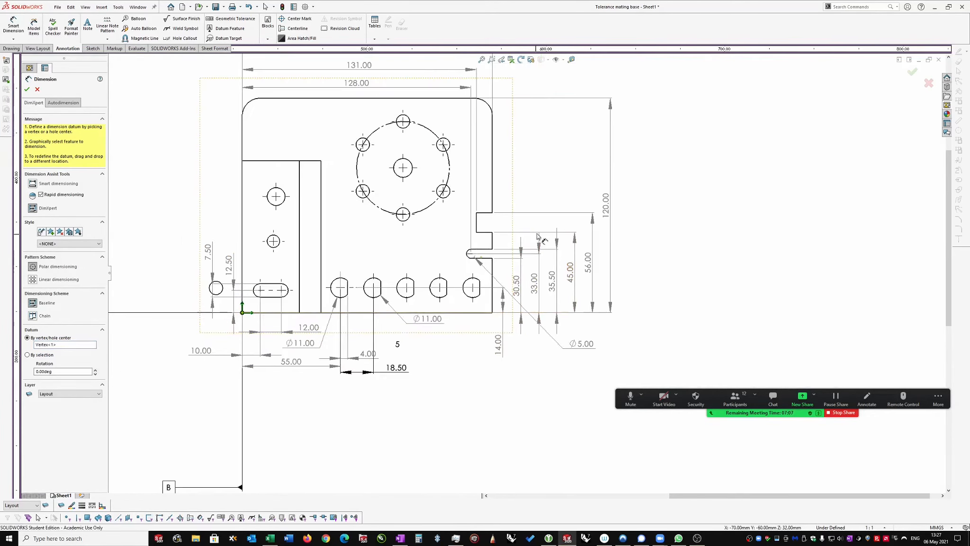
pyautogui.click(28, 89)
pyautogui.scroll(2, 472, 290)
pyautogui.scroll(-2, 592, 194)
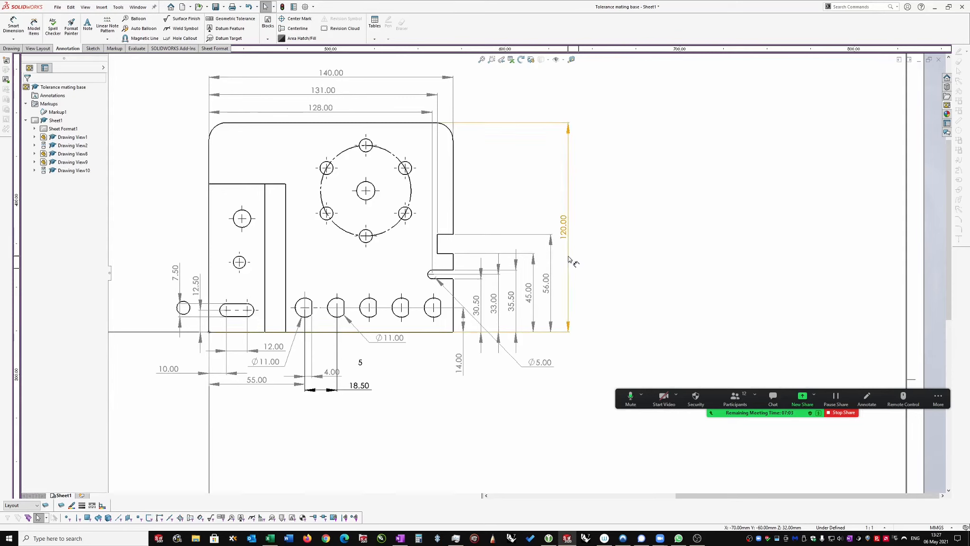
pyautogui.scroll(1, 642, 236)
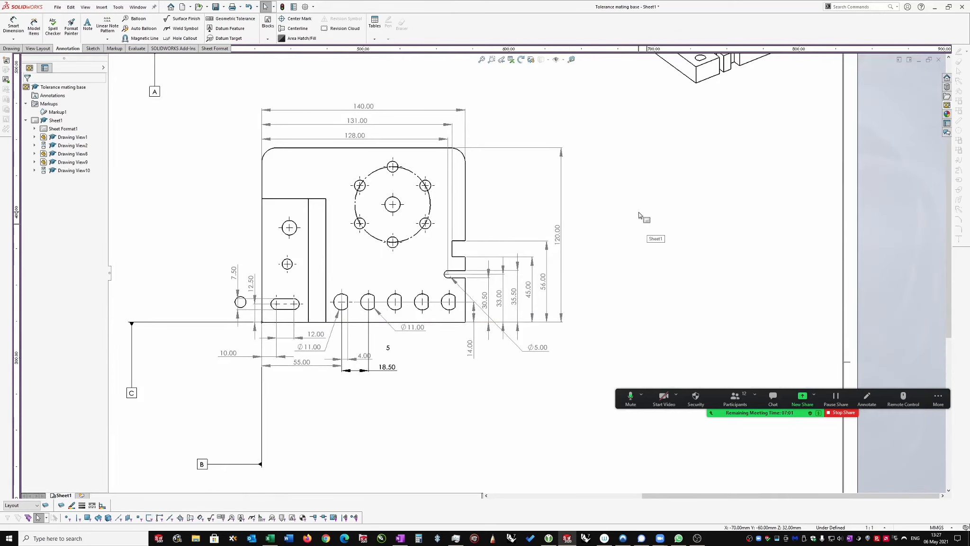
pyautogui.click(616, 275)
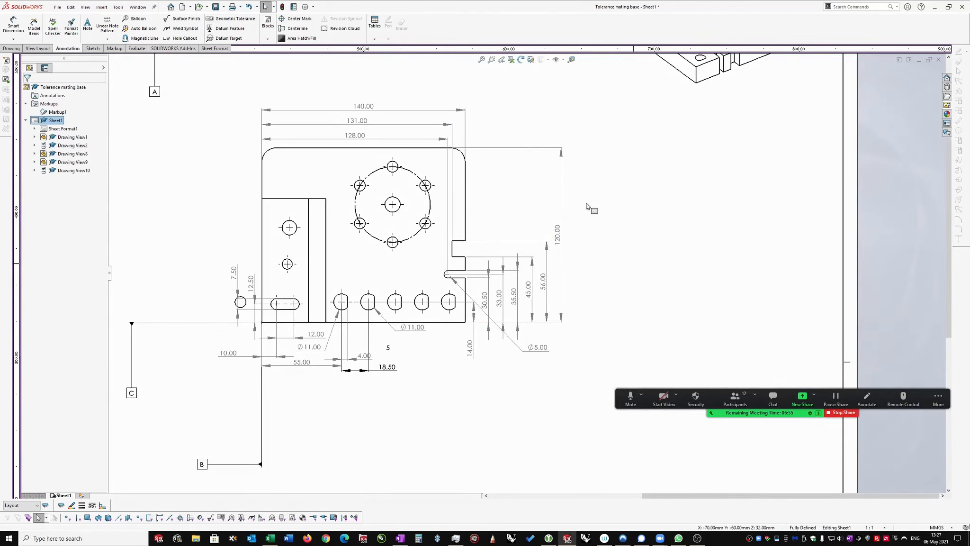
# Open the part from the front view and edit Sketch4 of the Holes Horiz. Pitch feature.
pyautogui.click(482, 193)
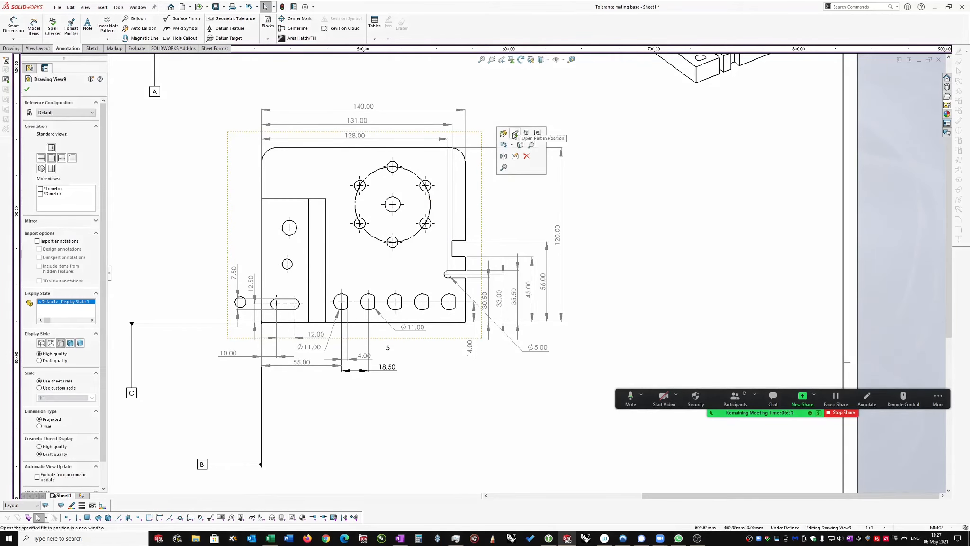
pyautogui.click(504, 134)
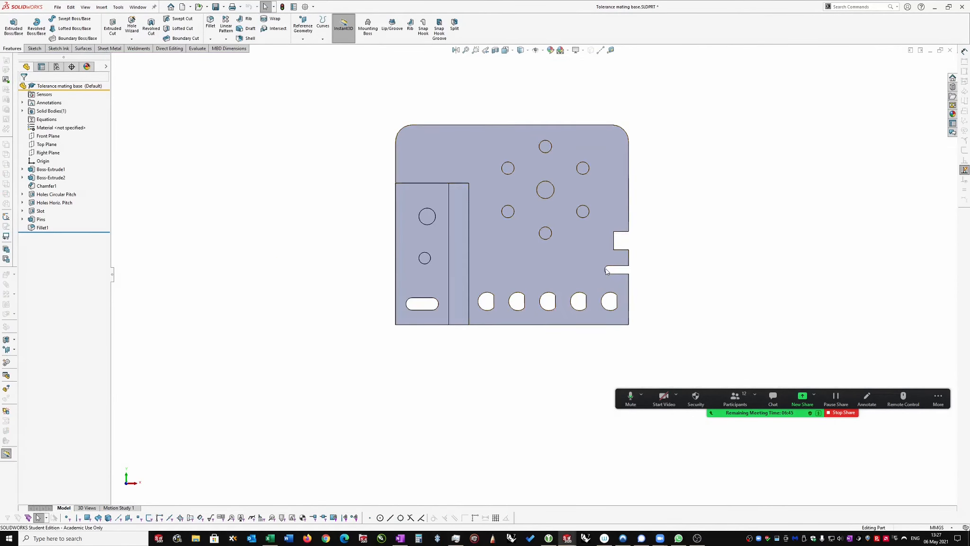
pyautogui.scroll(-1, 670, 233)
pyautogui.moveTo(670, 233); pyautogui.dragTo(585, 265, button='middle')
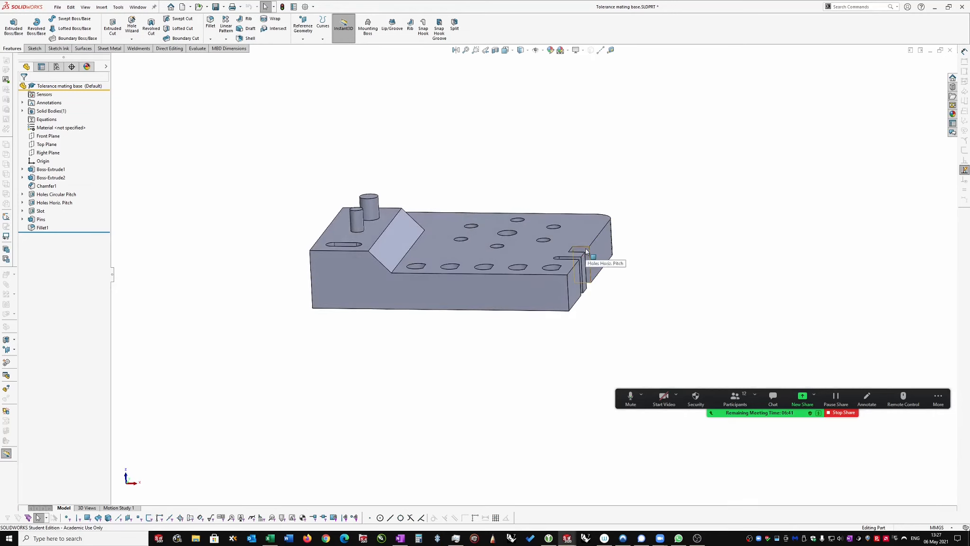
pyautogui.click(587, 251)
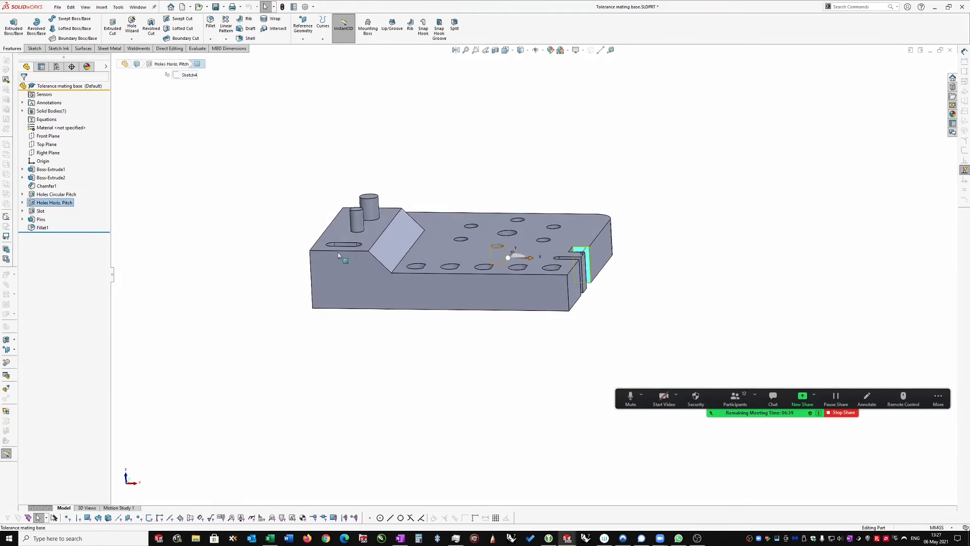
pyautogui.click(21, 202)
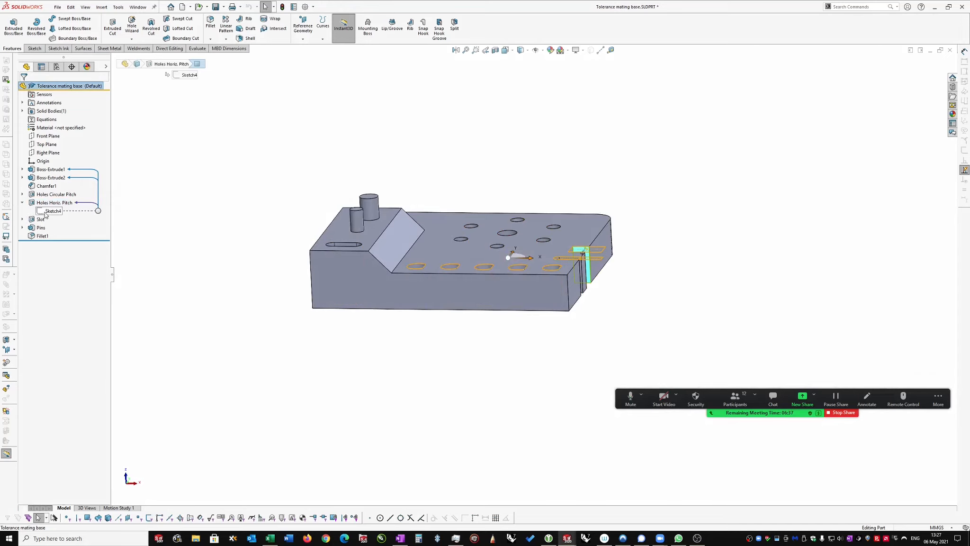
pyautogui.click(47, 211)
pyautogui.click(54, 179)
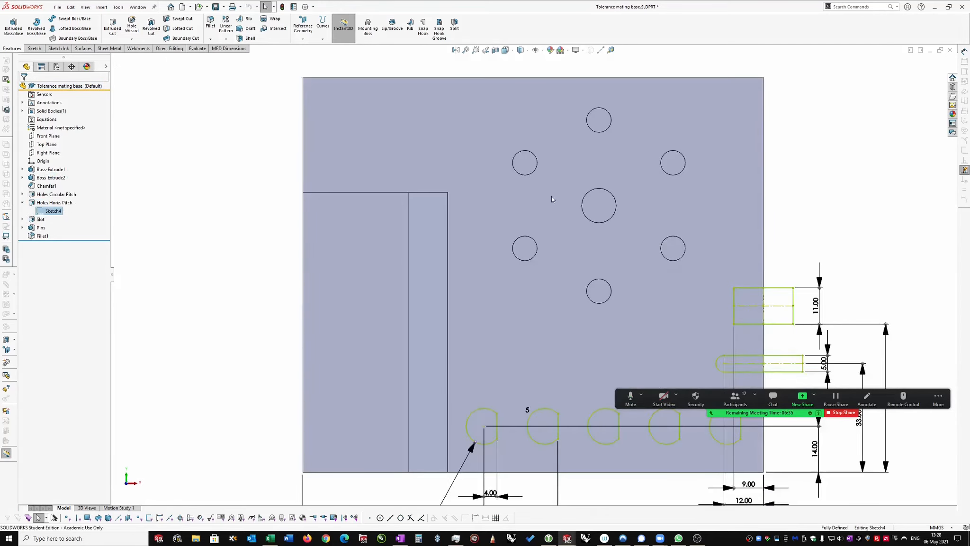
pyautogui.scroll(2, 758, 341)
pyautogui.scroll(3, 711, 329)
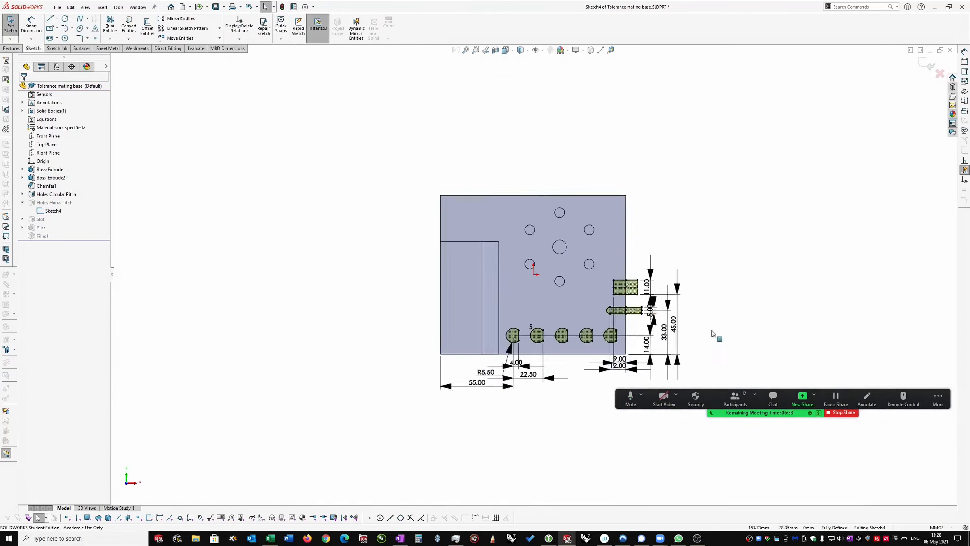
pyautogui.scroll(-5, 687, 327)
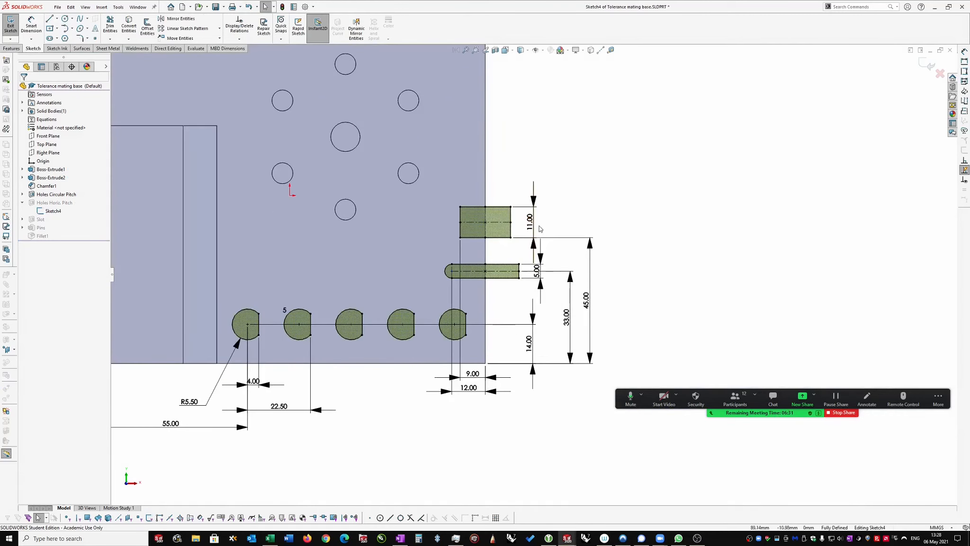
# Move the rectangular notch's 11 mm height and 45 mm position dimensions farther out from the plate's right edge in the sketch.
pyautogui.moveTo(535, 220); pyautogui.dragTo(570, 219)
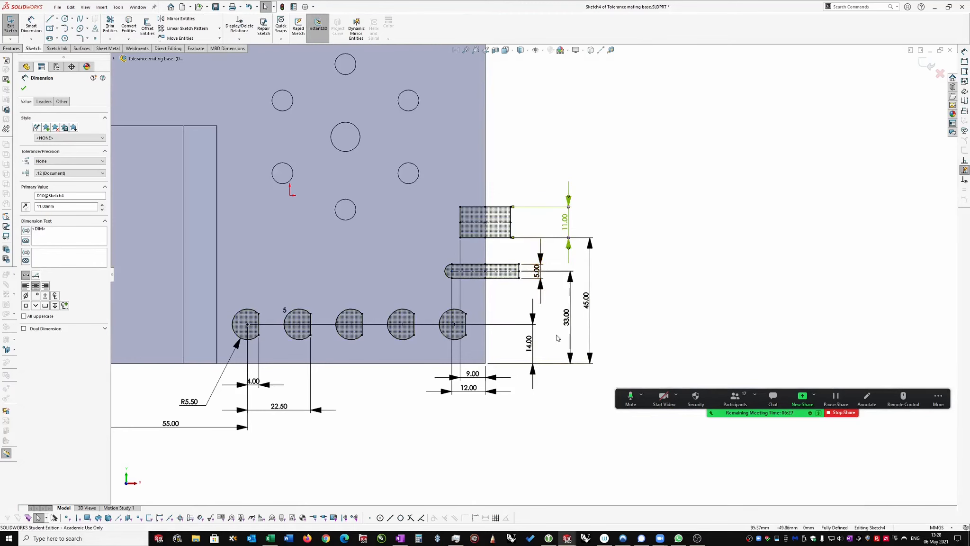
pyautogui.scroll(2, 533, 285)
pyautogui.scroll(1, 535, 277)
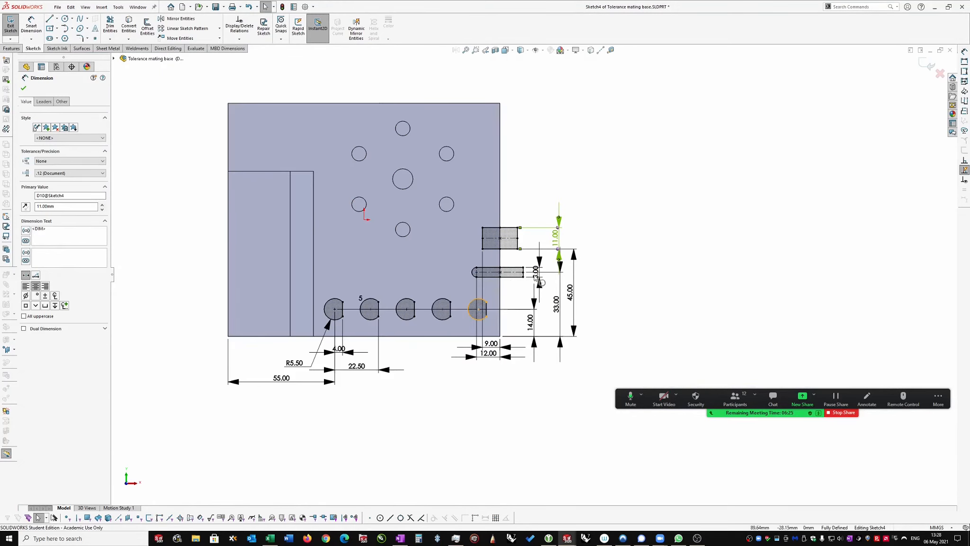
pyautogui.scroll(-1, 541, 261)
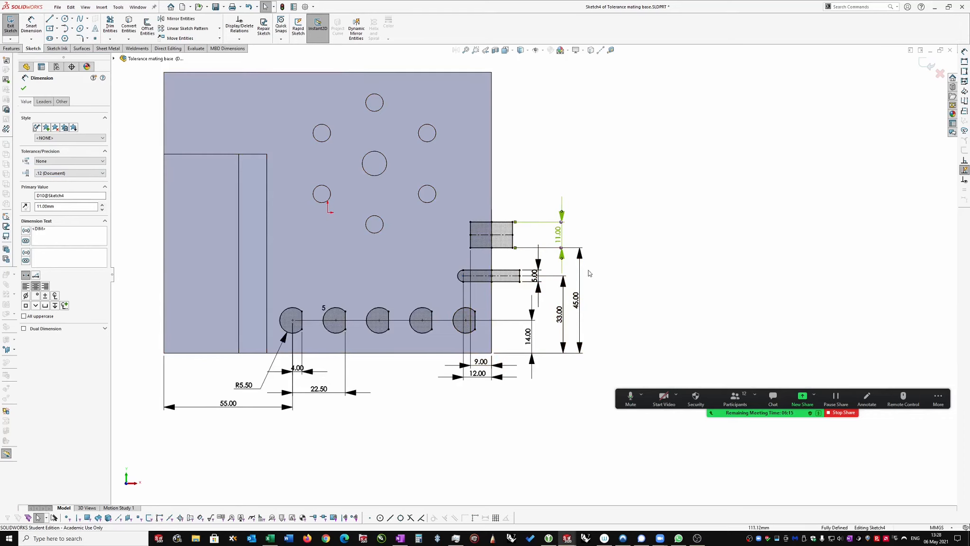
pyautogui.moveTo(576, 305); pyautogui.dragTo(599, 303)
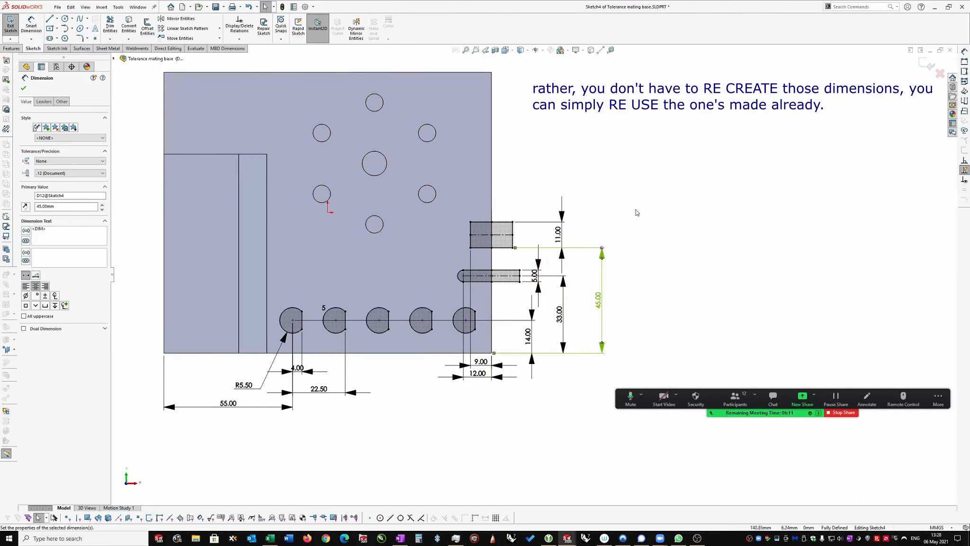
pyautogui.scroll(1, 634, 208)
pyautogui.scroll(-4, 520, 257)
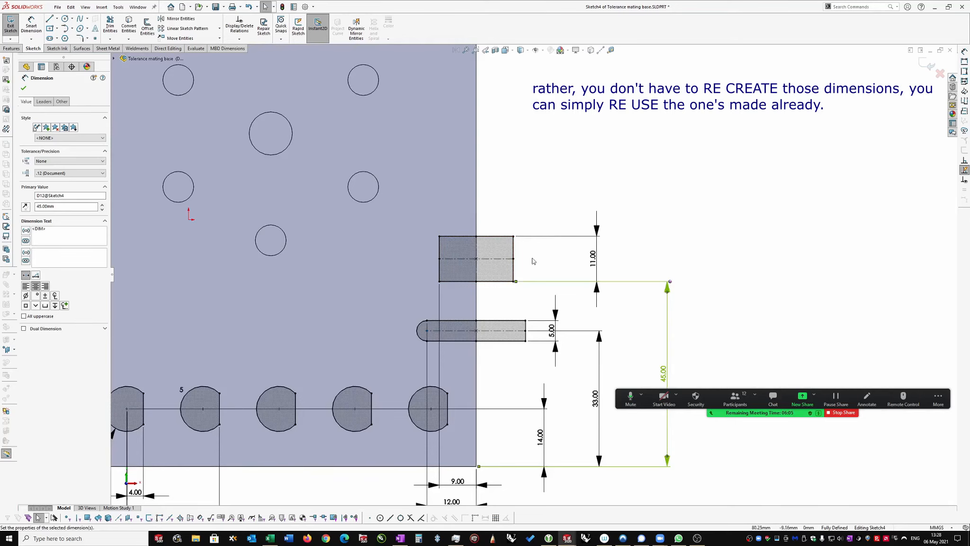
pyautogui.scroll(1, 540, 253)
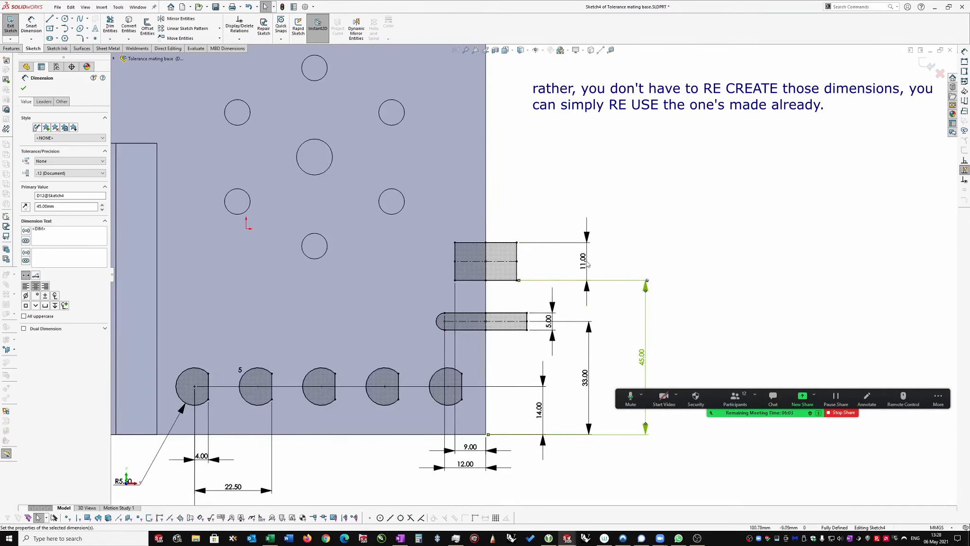
pyautogui.scroll(1, 522, 282)
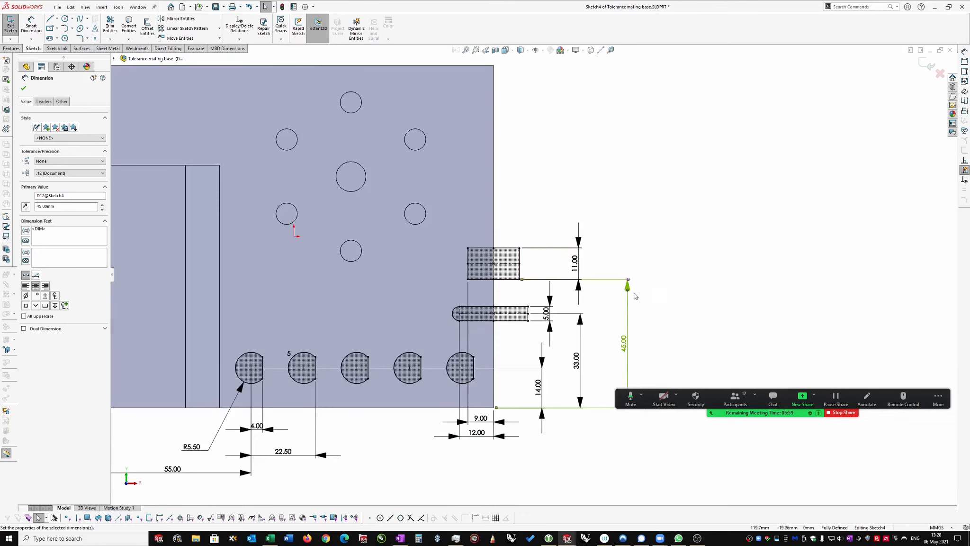
# Delete the rectangular notch's centre point on the plate's right edge, and pull the notch's outer line in to just past that edge.
pyautogui.click(523, 256)
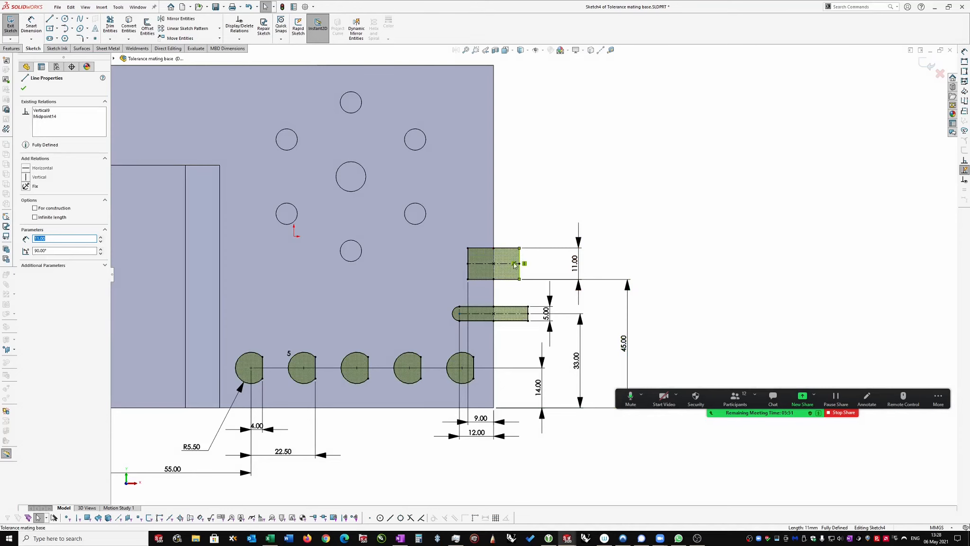
pyautogui.press('Escape')
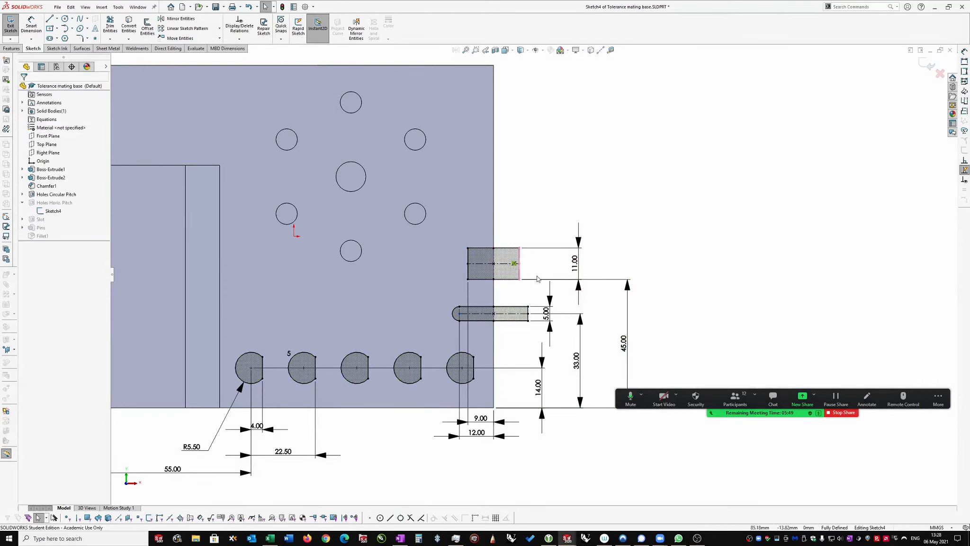
pyautogui.click(493, 264)
pyautogui.press('Delete')
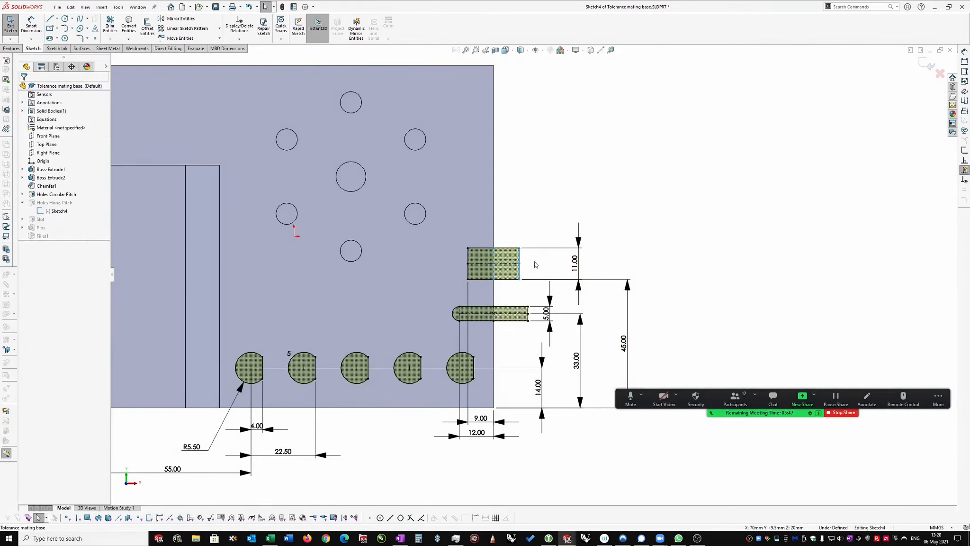
pyautogui.scroll(-1, 527, 256)
pyautogui.moveTo(518, 259); pyautogui.dragTo(489, 262)
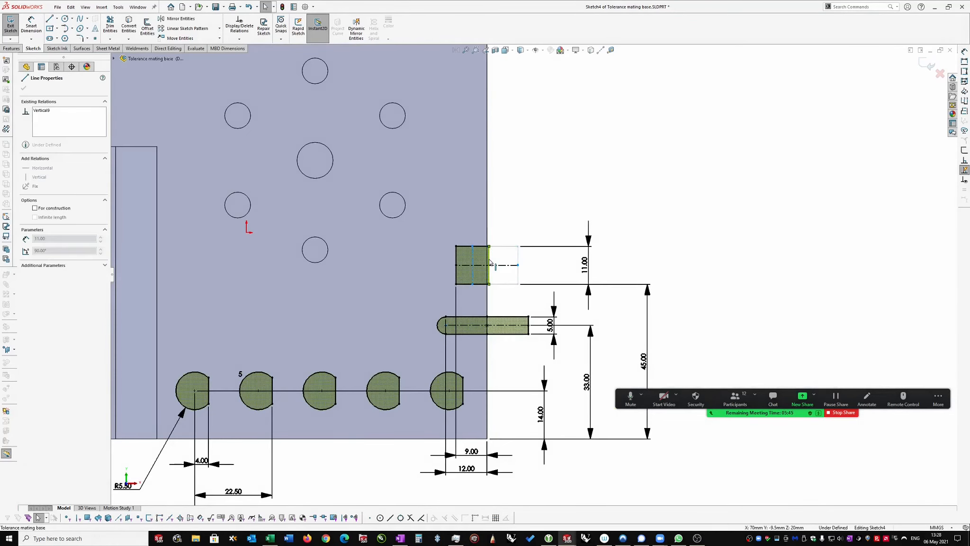
# Delete the slot's centre point on the plate edge, and pull the slot's outer end line in to just past that edge.
pyautogui.scroll(-2, 530, 327)
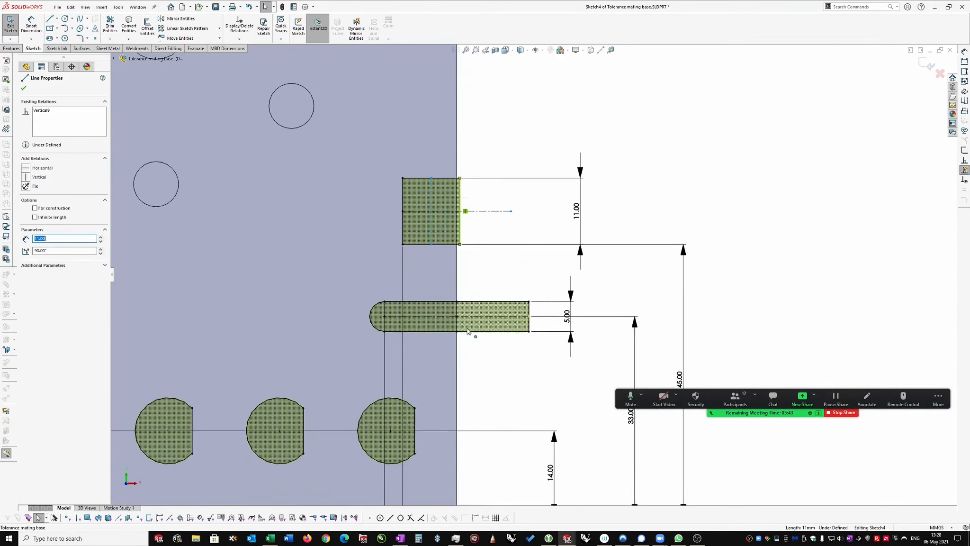
pyautogui.click(456, 316)
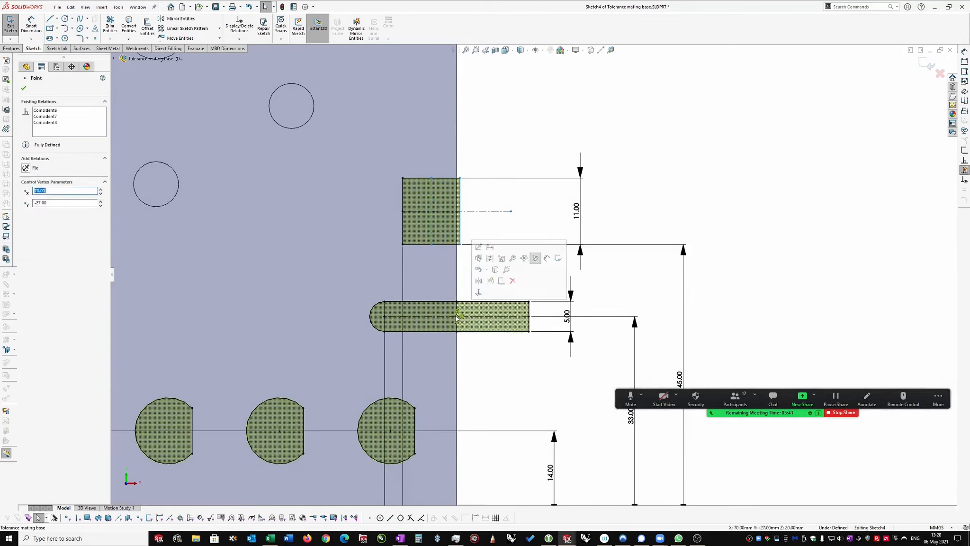
pyautogui.press('Delete')
pyautogui.moveTo(529, 326); pyautogui.dragTo(459, 325)
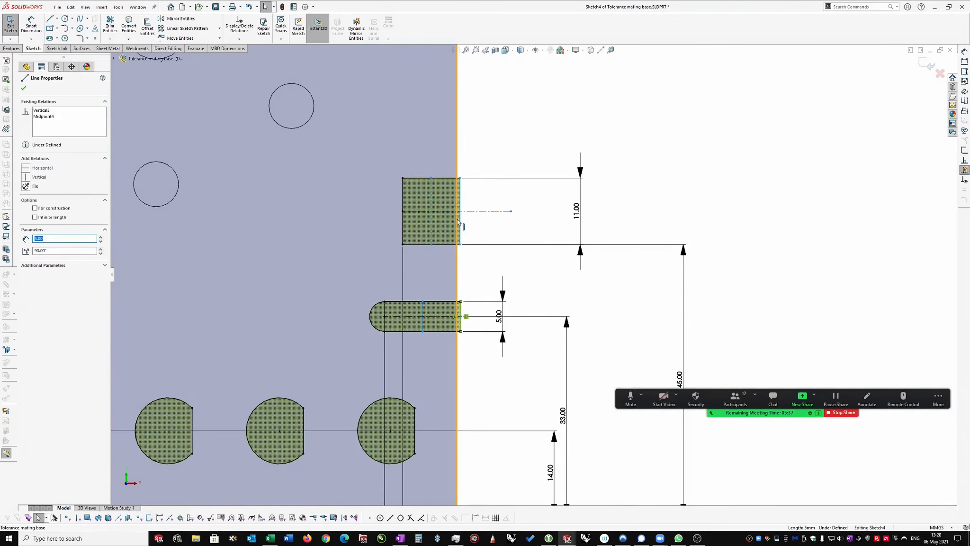
# Make the outer lines of the slot and notch collinear, and dimension them 0.5 mm from the plate's right edge.
pyautogui.keyDown('ctrl'); pyautogui.click(459, 223); pyautogui.keyUp('ctrl')
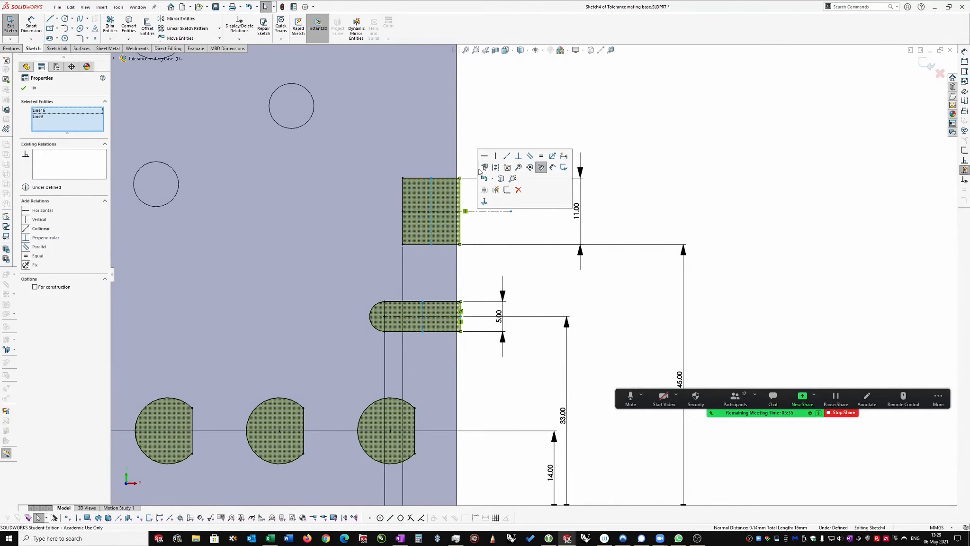
pyautogui.click(505, 158)
pyautogui.moveTo(529, 233); pyautogui.dragTo(520, 118, button='right')
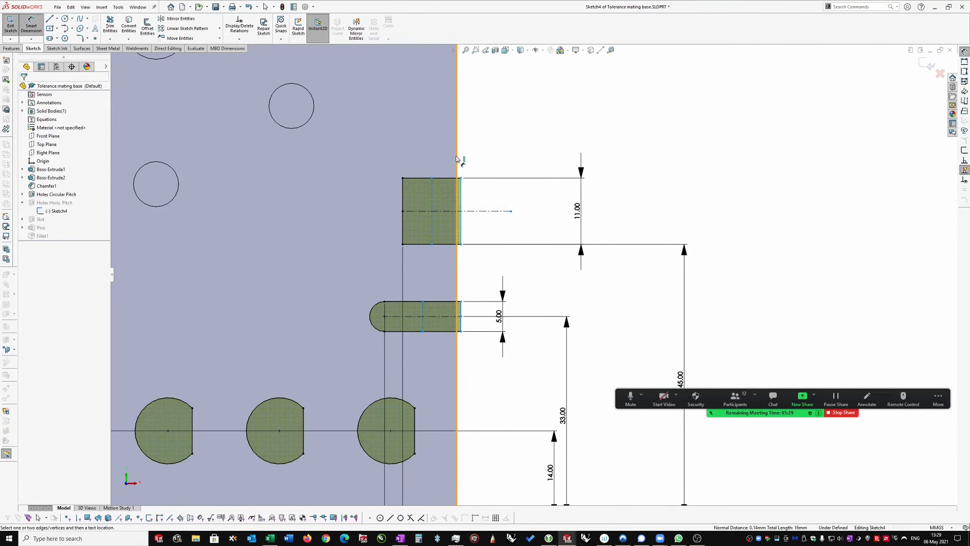
pyautogui.click(459, 196)
pyautogui.click(461, 196)
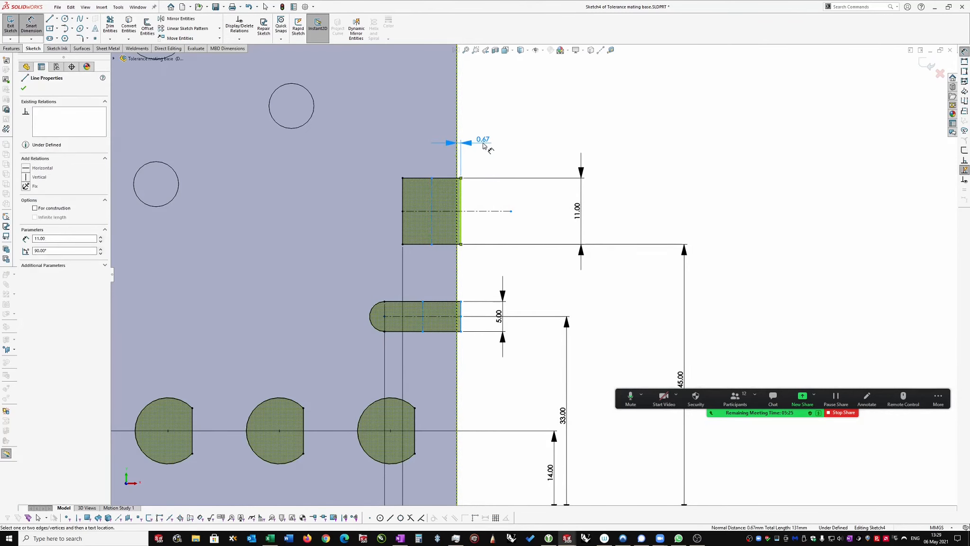
pyautogui.click(493, 156)
pyautogui.write('0.5')
pyautogui.press('Return')
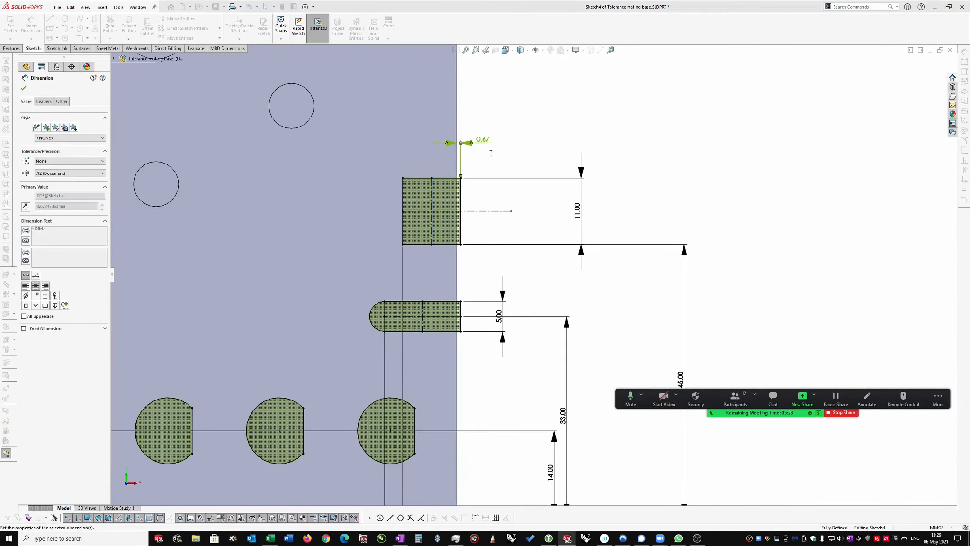
# Exit Sketch4, keeping the changes, and return to the Tolerance mating base drawing.
pyautogui.scroll(4, 509, 265)
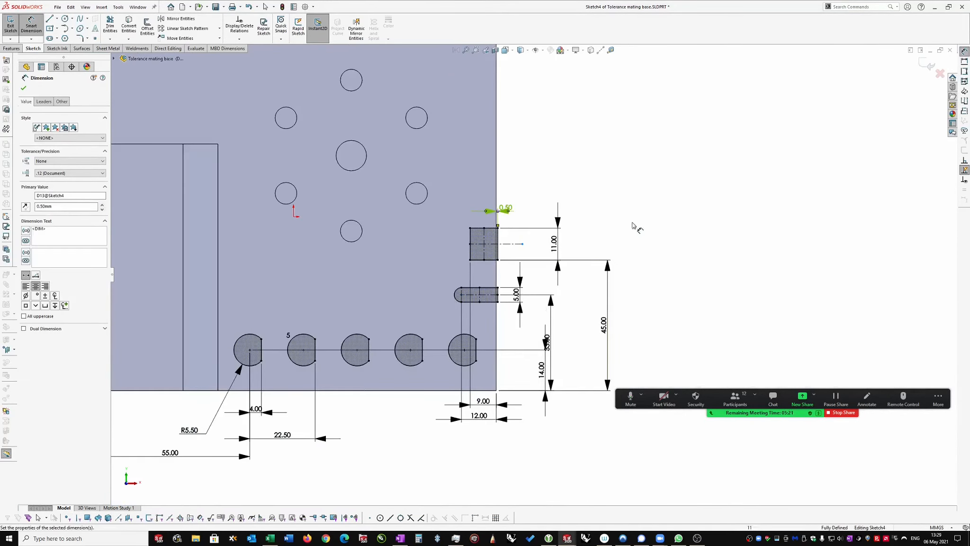
pyautogui.click(924, 64)
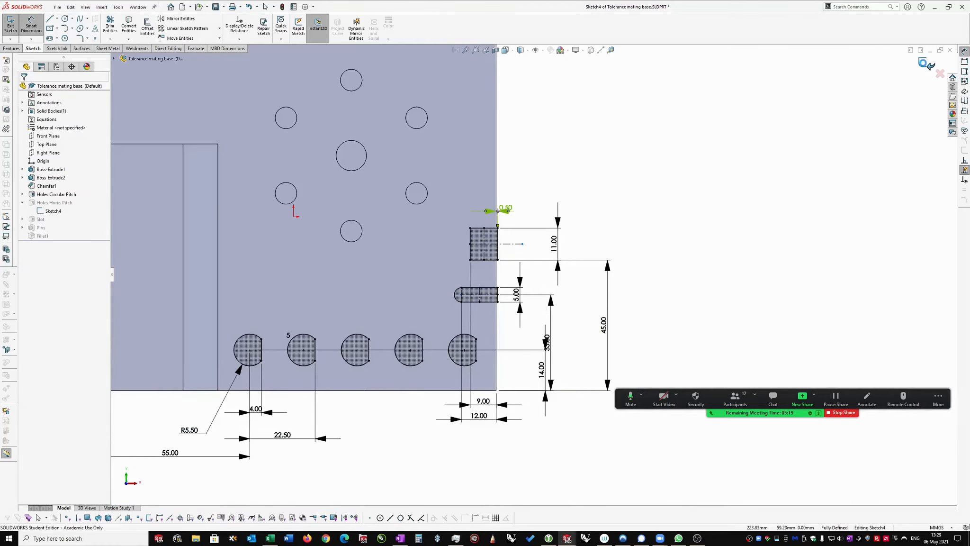
pyautogui.moveTo(612, 205); pyautogui.dragTo(617, 245, button='right')
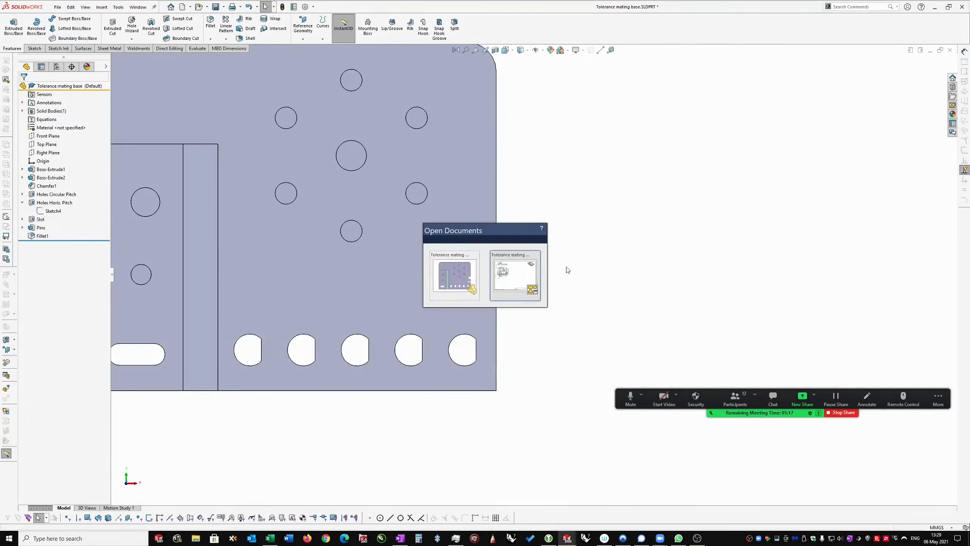
pyautogui.click(521, 271)
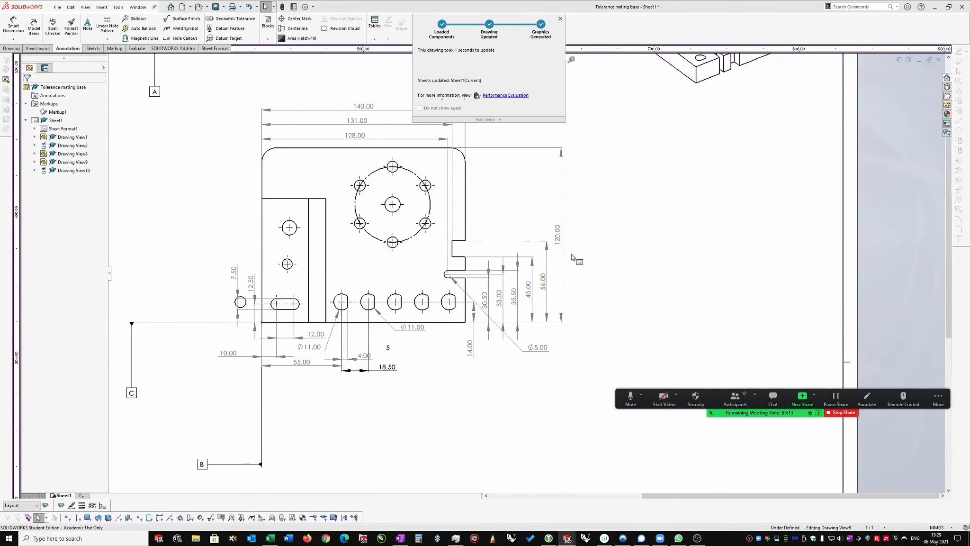
# Move the notch's 56 mm dimension slightly outward and pull the start of its upper extension line away from the plate's edge.
pyautogui.scroll(-4, 573, 258)
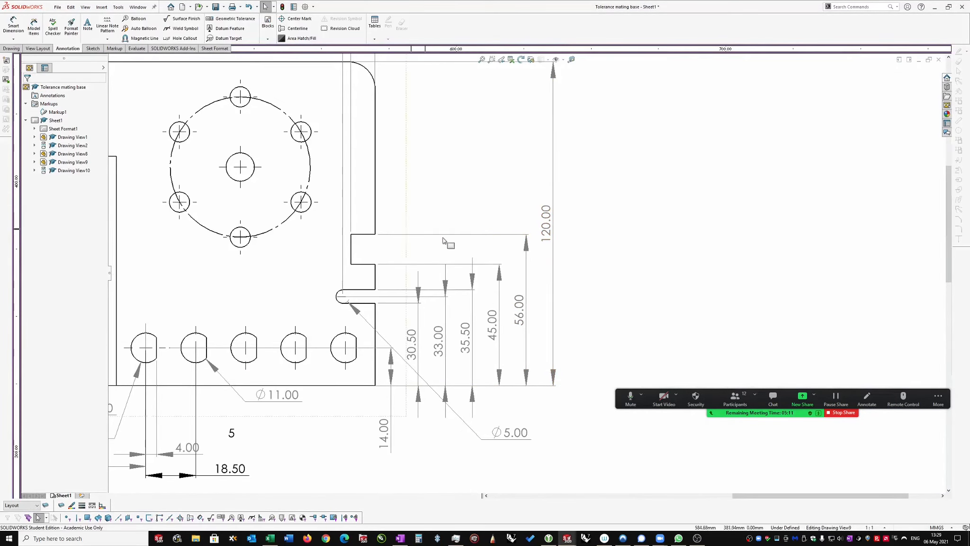
pyautogui.click(524, 303)
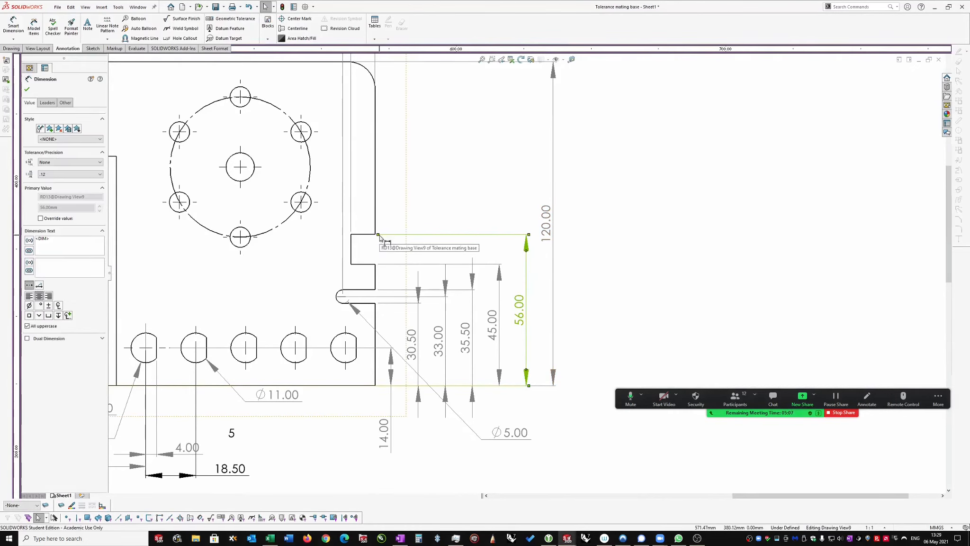
pyautogui.moveTo(381, 238); pyautogui.dragTo(533, 261)
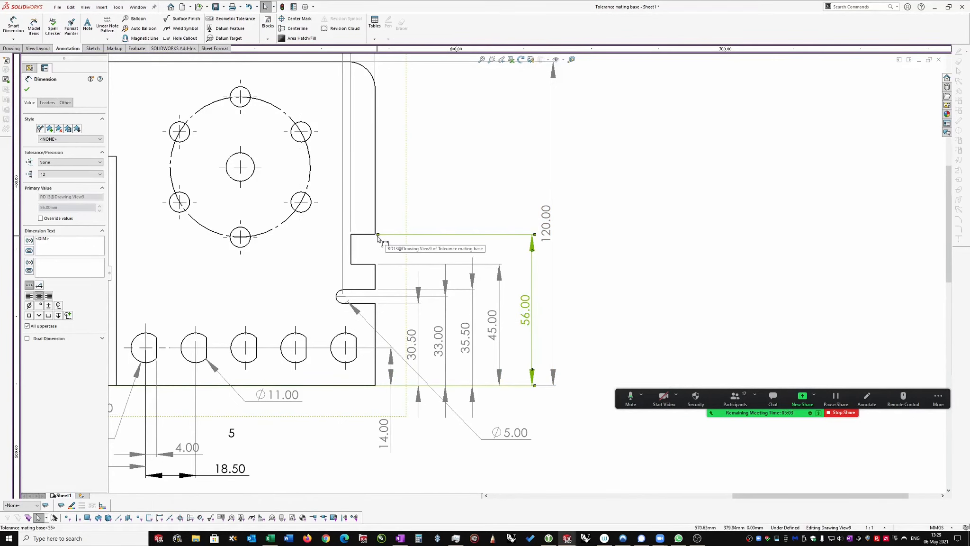
pyautogui.moveTo(378, 238); pyautogui.dragTo(412, 235)
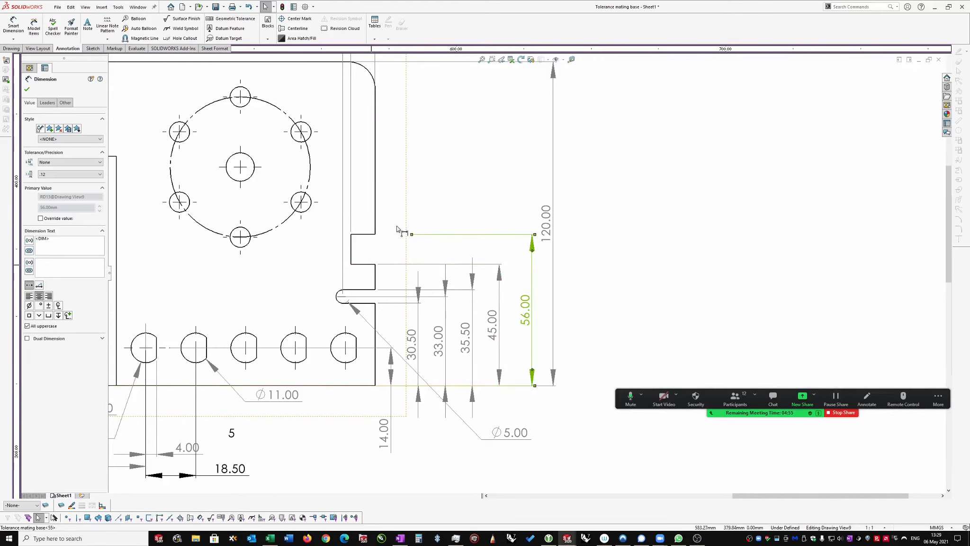
pyautogui.click(429, 223)
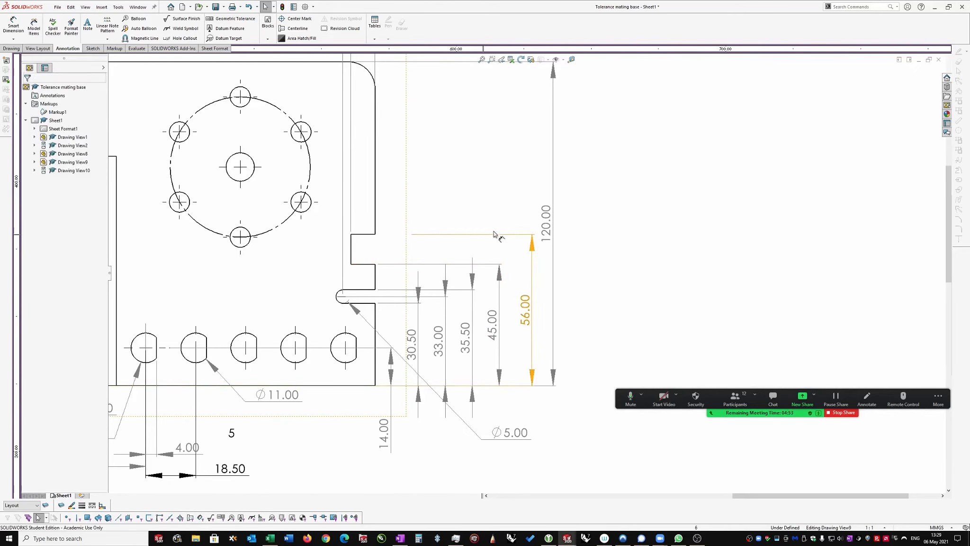
# Delete the 30.50 mm and 35.50 mm height dimensions of the right-edge slot's lower and upper edges.
pyautogui.scroll(2, 525, 273)
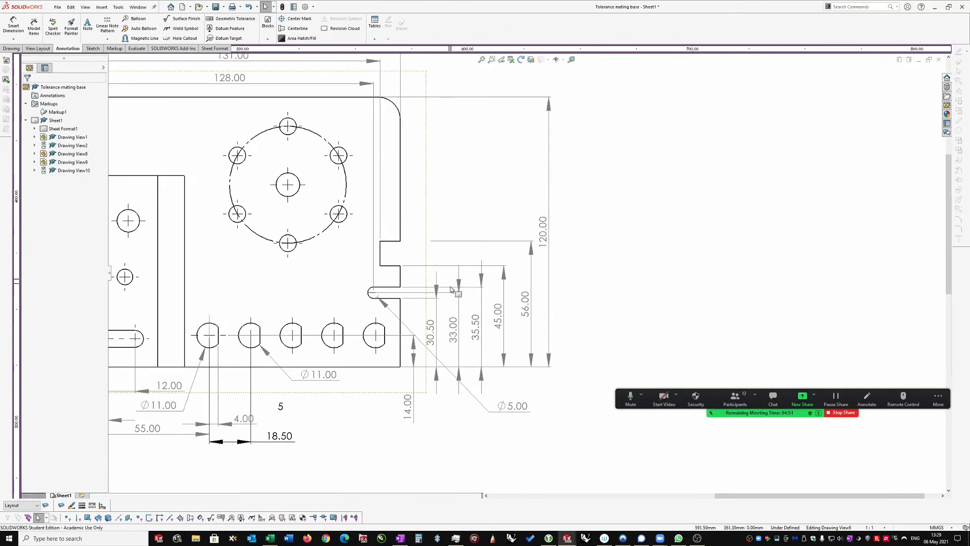
pyautogui.click(437, 343)
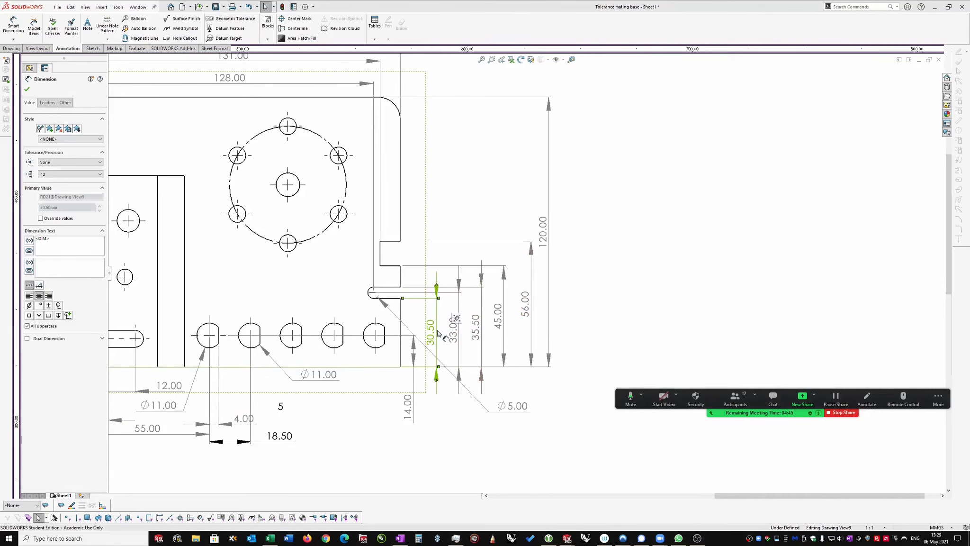
pyautogui.press('Delete')
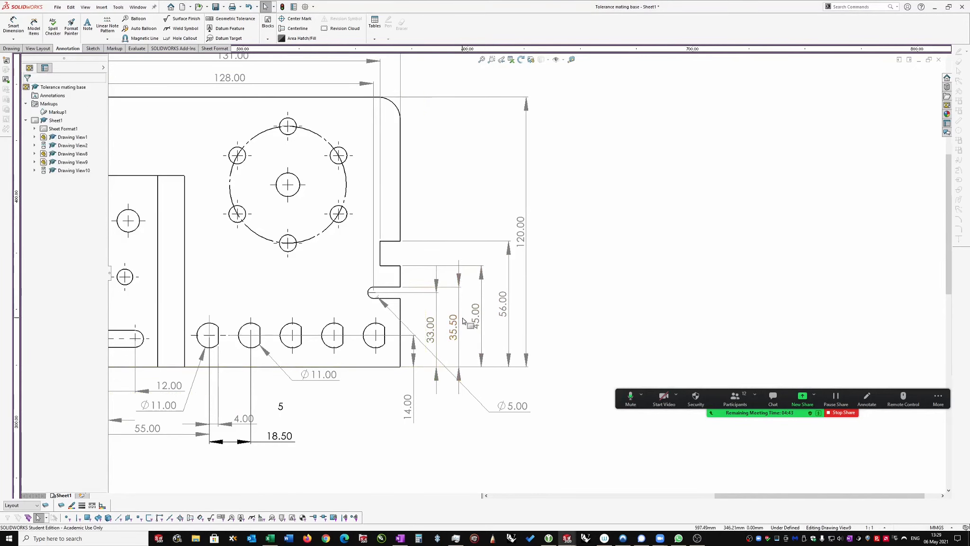
pyautogui.click(464, 330)
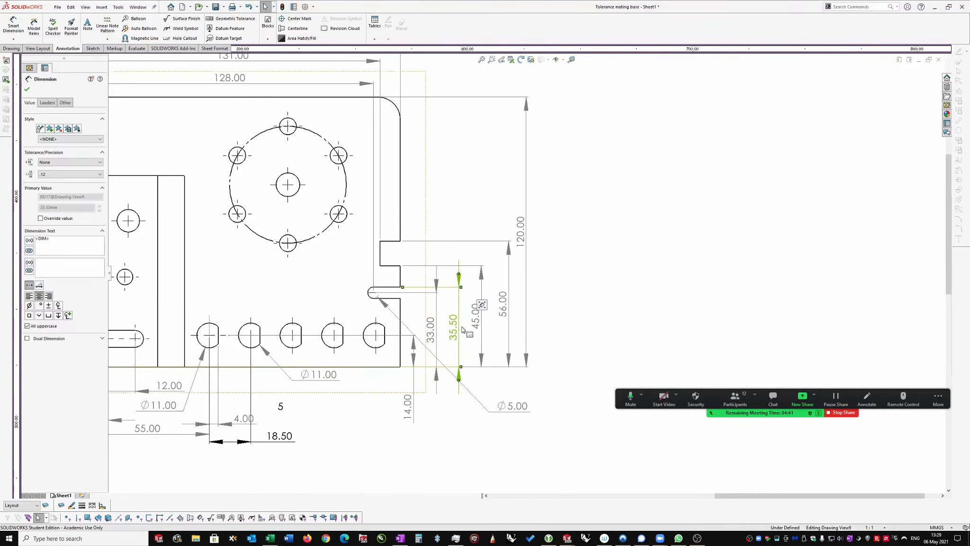
pyautogui.scroll(2, 453, 350)
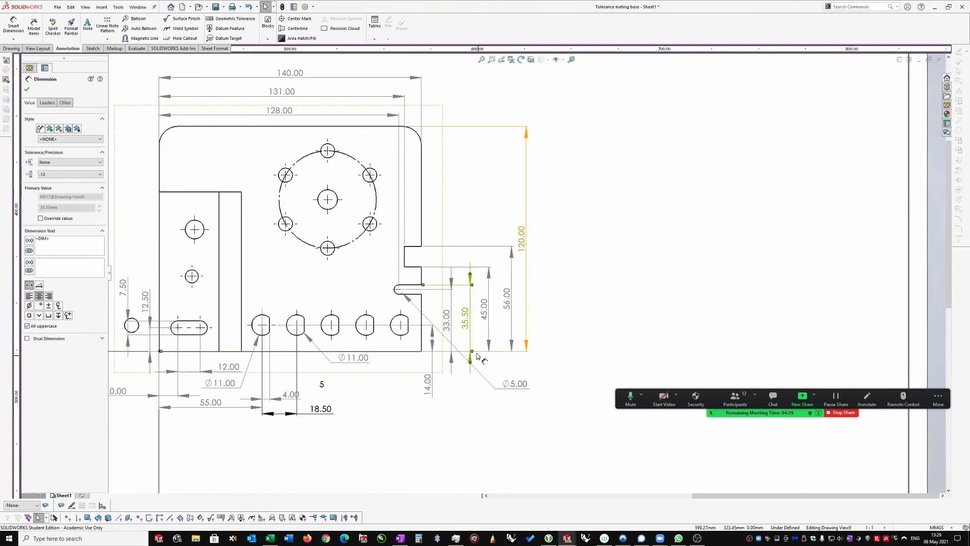
pyautogui.press('Delete')
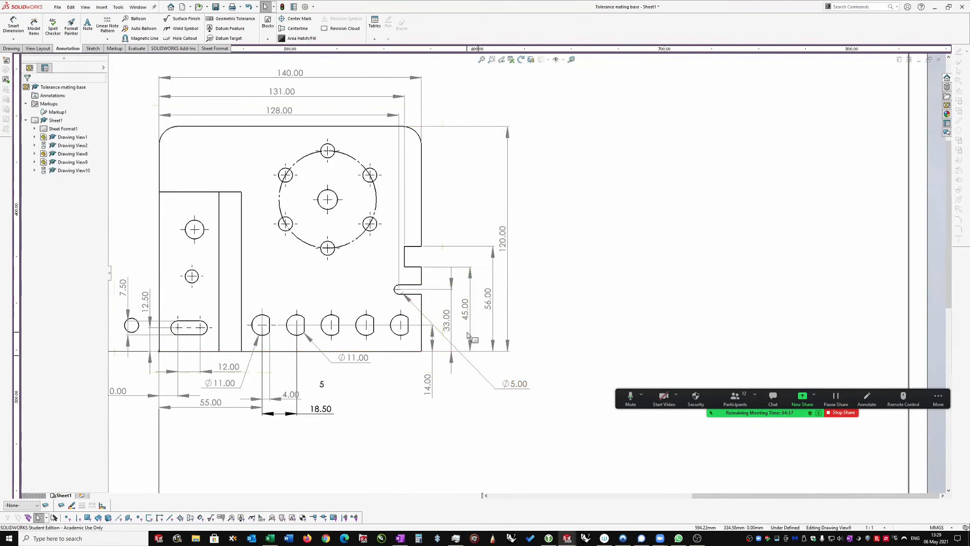
pyautogui.scroll(-2, 560, 281)
pyautogui.scroll(-1, 559, 280)
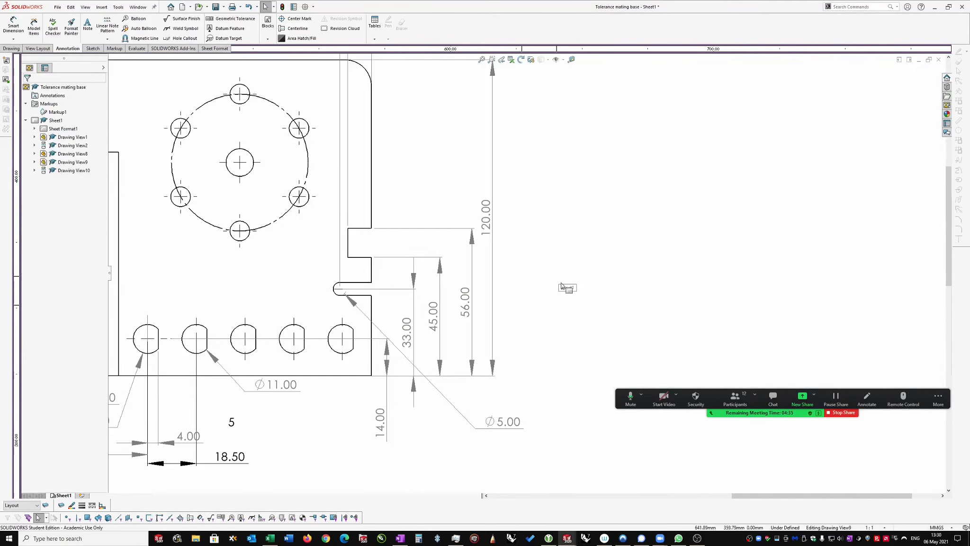
pyautogui.moveTo(548, 272); pyautogui.dragTo(557, 201, button='right')
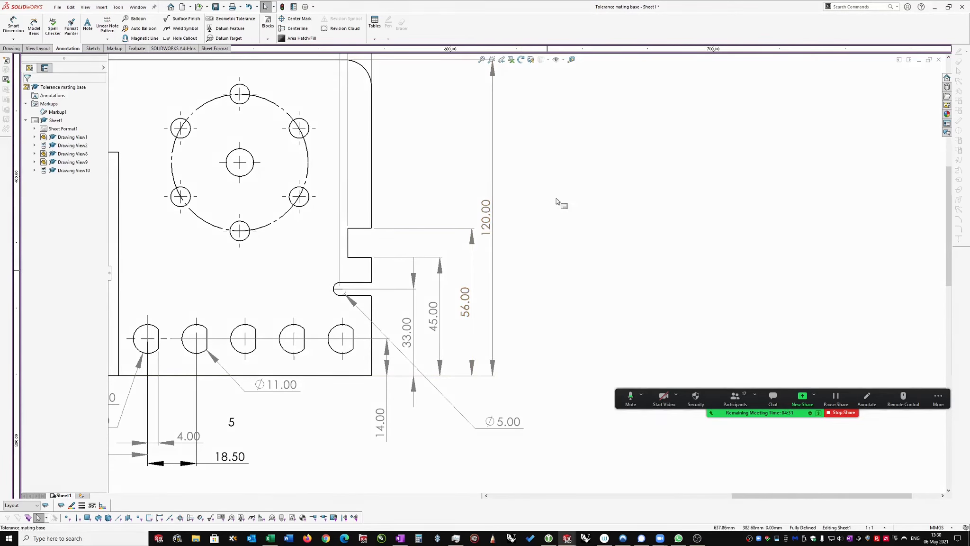
pyautogui.click(371, 296)
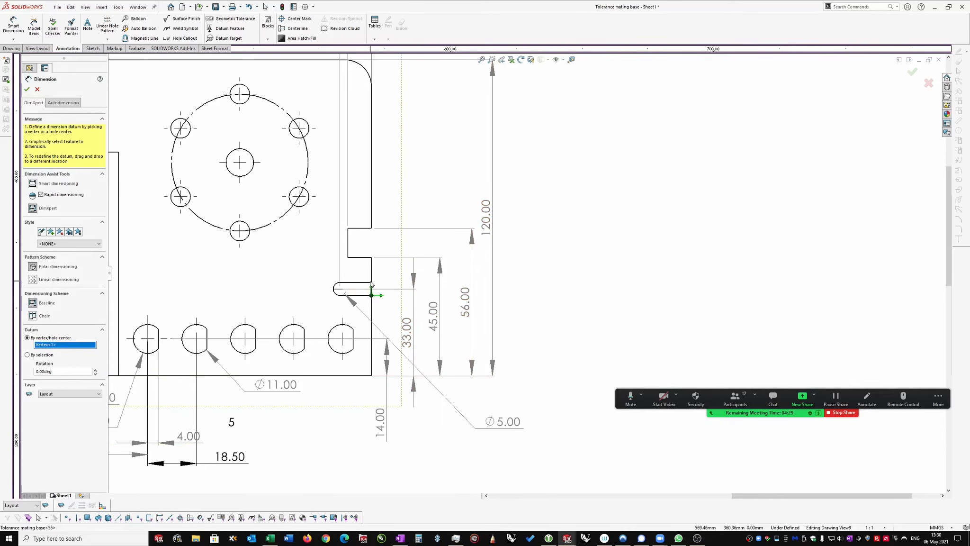
pyautogui.press('Escape')
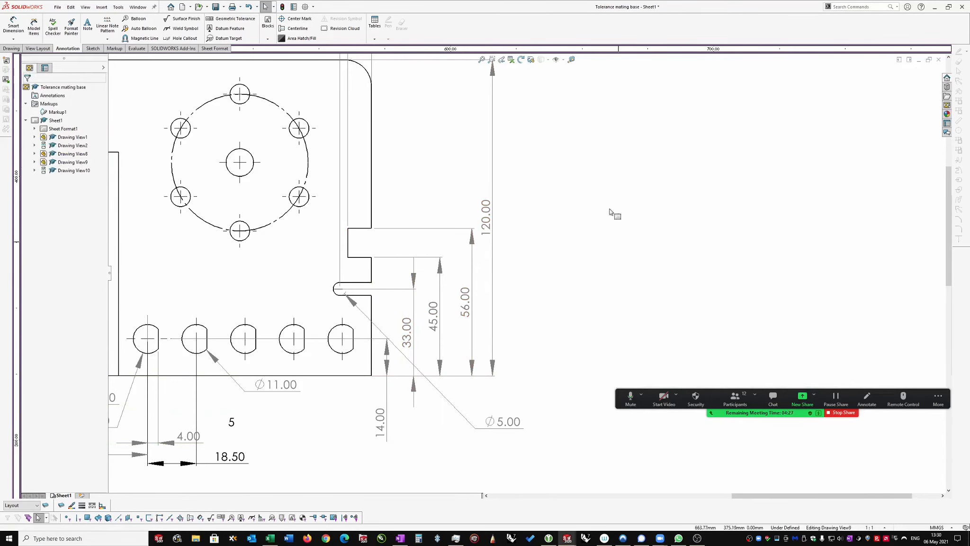
# Dimension the right-edge slot's width between its upper and lower edges with Smart dimensioning, and place it outside the plate.
pyautogui.press('Return')
pyautogui.click(32, 184)
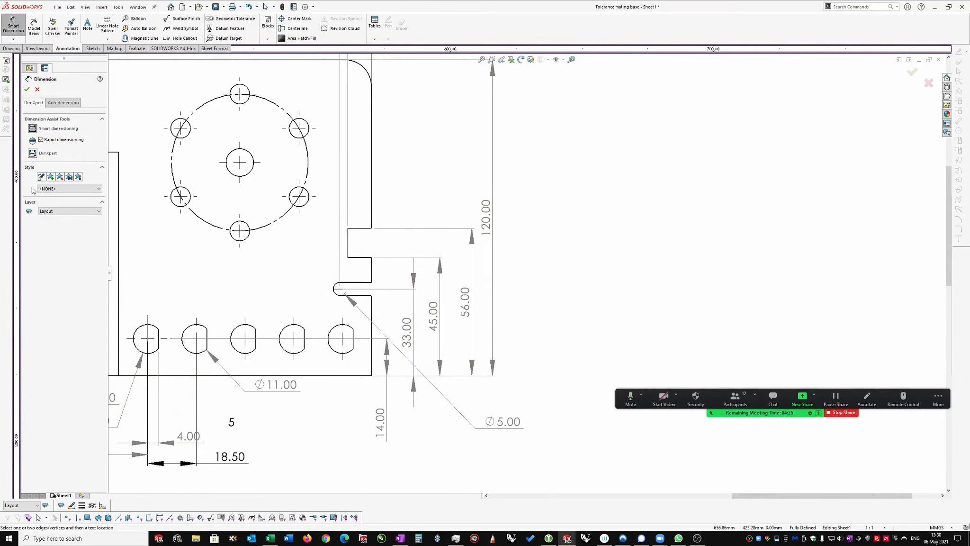
pyautogui.click(369, 295)
pyautogui.click(361, 283)
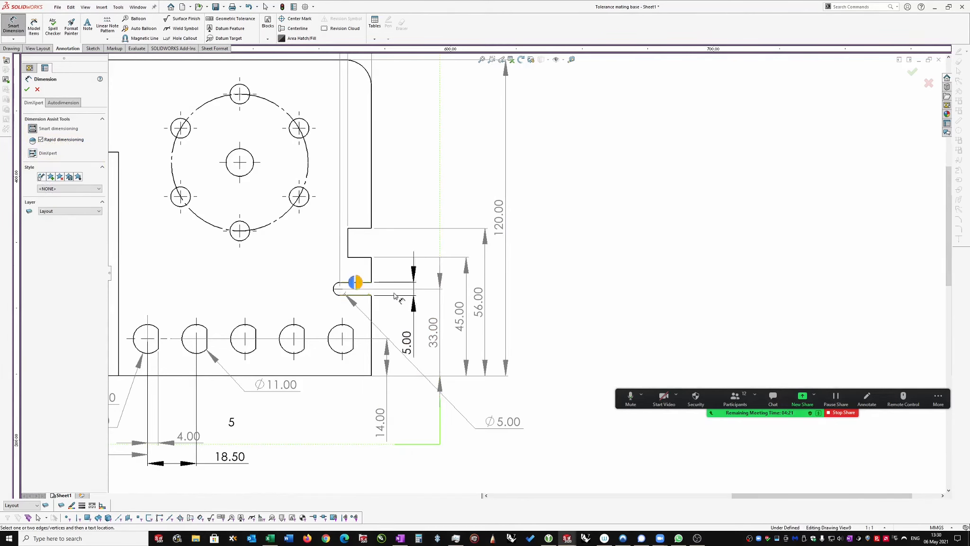
pyautogui.click(459, 267)
pyautogui.press('Escape')
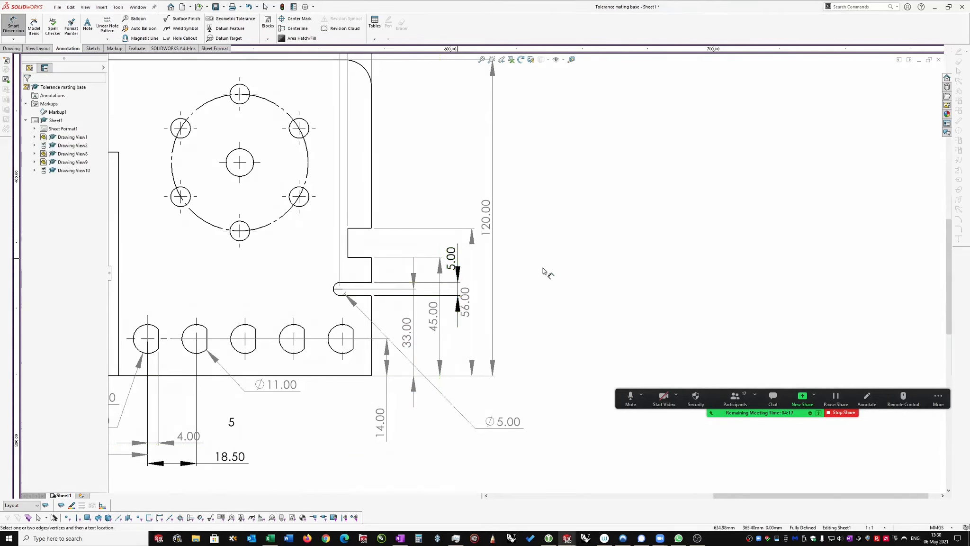
# Switch to the Zoom home window to check the meeting in progress.
pyautogui.scroll(3, 549, 268)
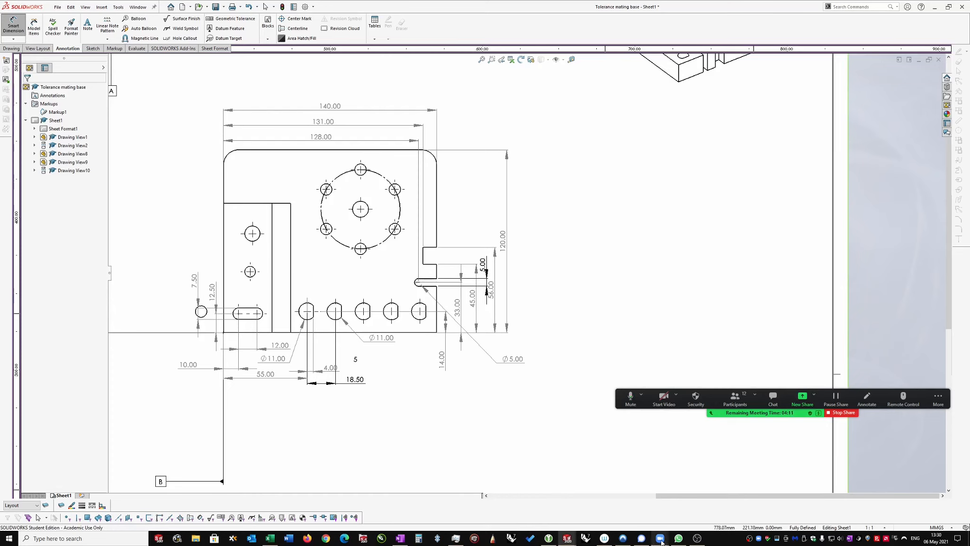
pyautogui.moveTo(661, 540)
pyautogui.click(640, 520)
pyautogui.click(513, 207)
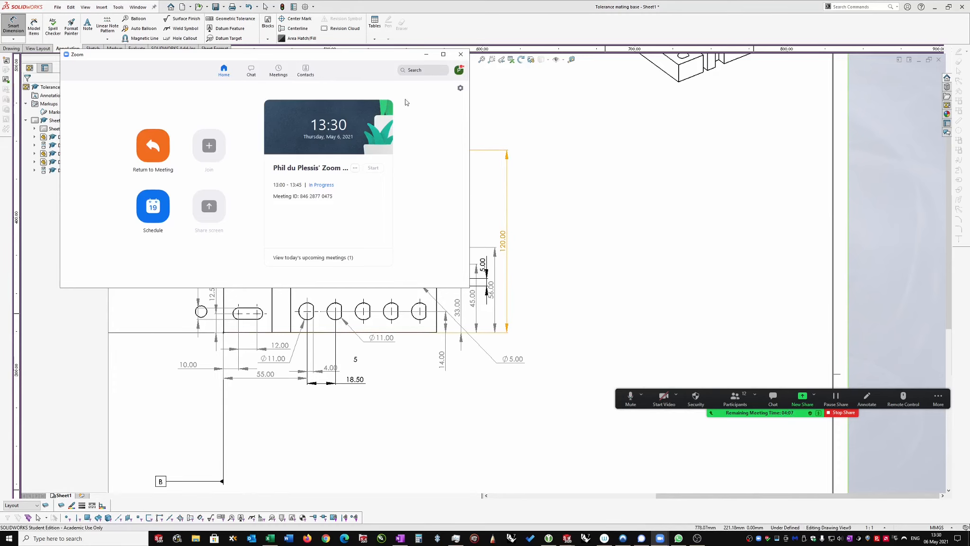
# Return to the SOLIDWORKS drawing and move the right-edge slot's diameter 5 dimension below the plate, beside the 14 mm dimension.
pyautogui.click(430, 54)
pyautogui.click(539, 272)
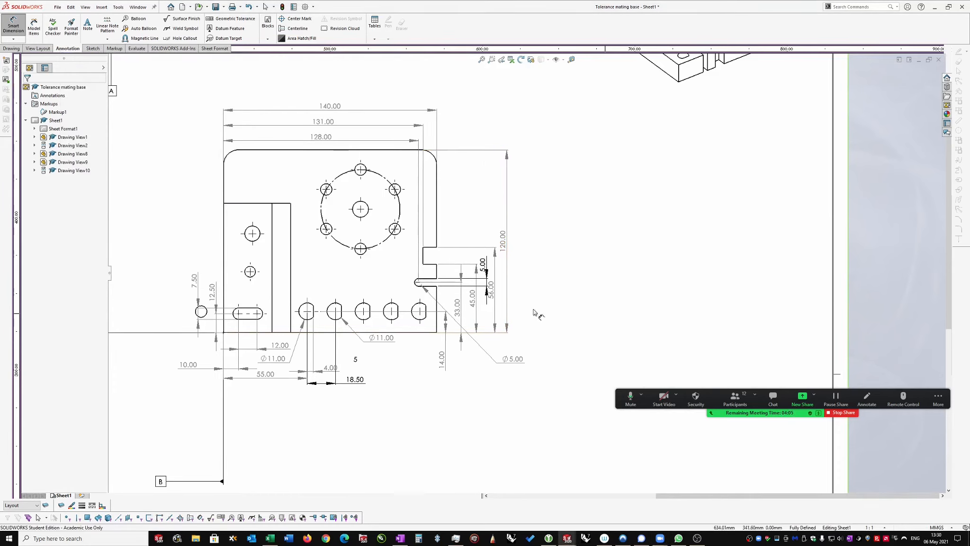
pyautogui.scroll(-2, 539, 272)
pyautogui.scroll(-1, 539, 273)
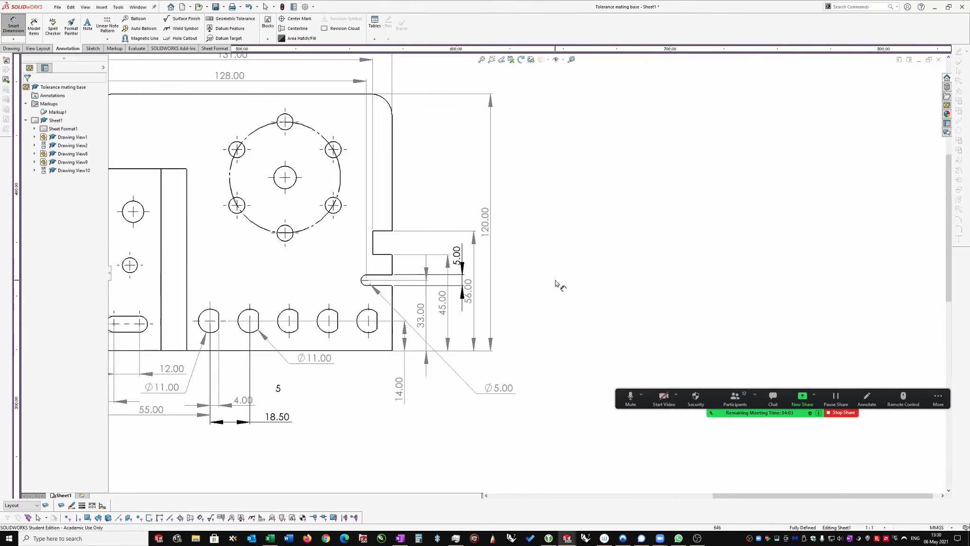
pyautogui.scroll(-1, 540, 281)
pyautogui.moveTo(488, 408); pyautogui.dragTo(320, 450)
pyautogui.click(292, 450)
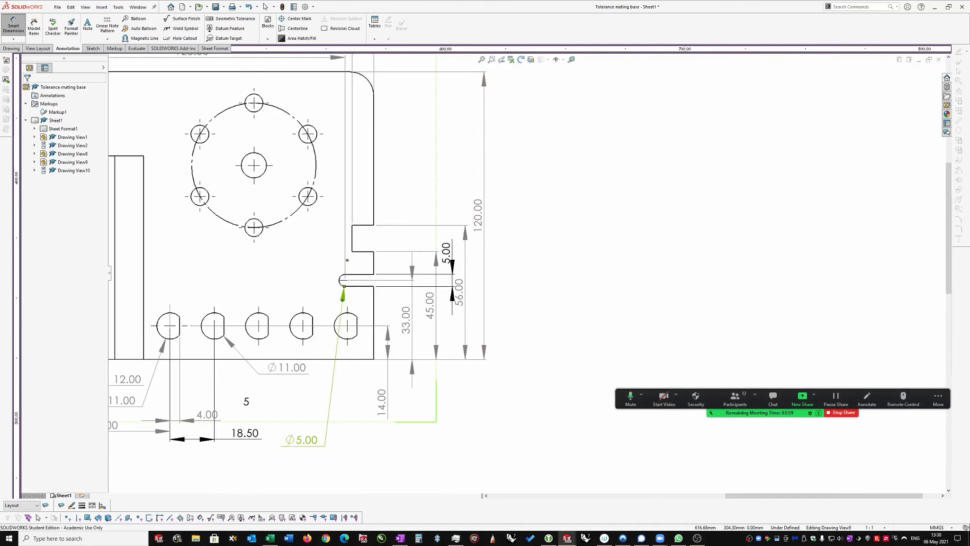
# Add a driven diameter dimension to the hole pattern's pitch circle and place it outside the plate's upper-right corner.
pyautogui.scroll(1, 315, 130)
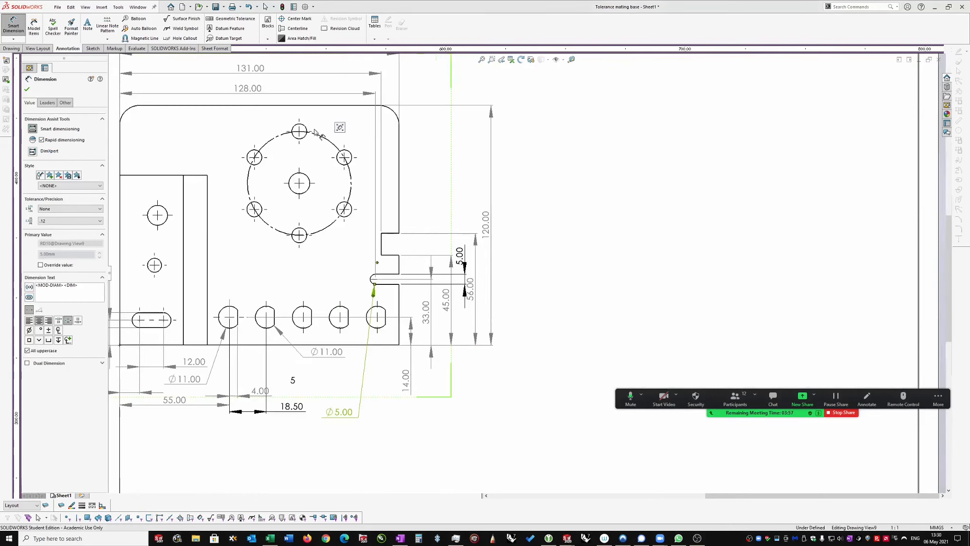
pyautogui.click(334, 145)
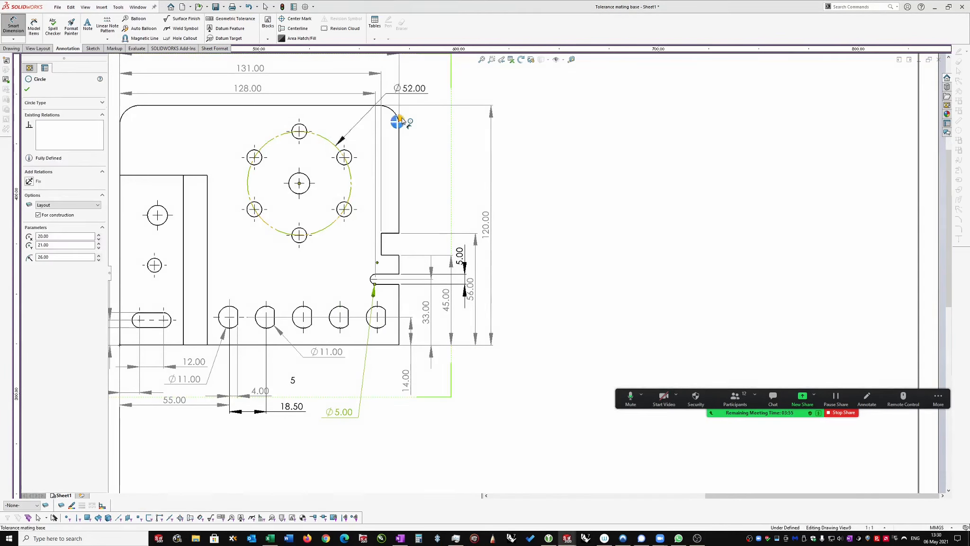
pyautogui.click(435, 109)
pyautogui.press('z')
pyautogui.scroll(-1, 450, 136)
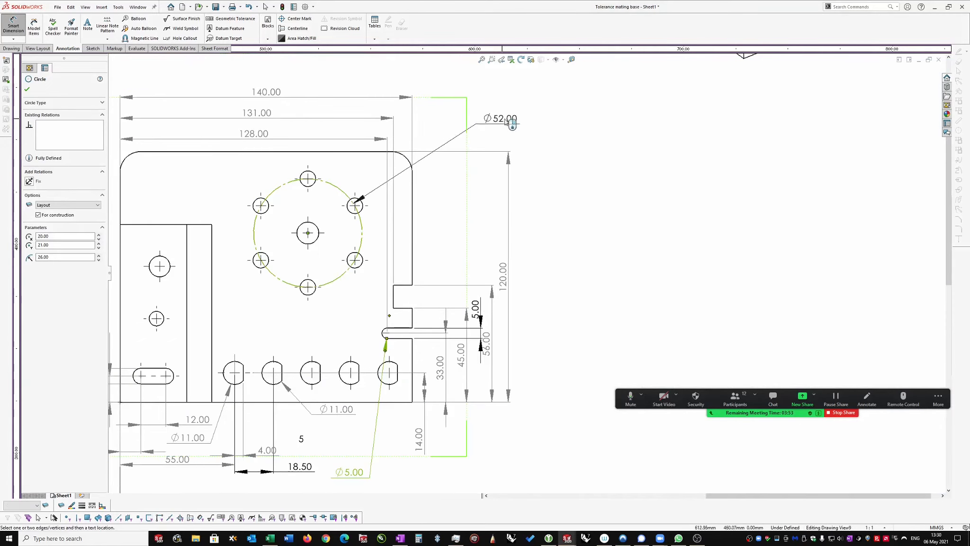
pyautogui.click(504, 123)
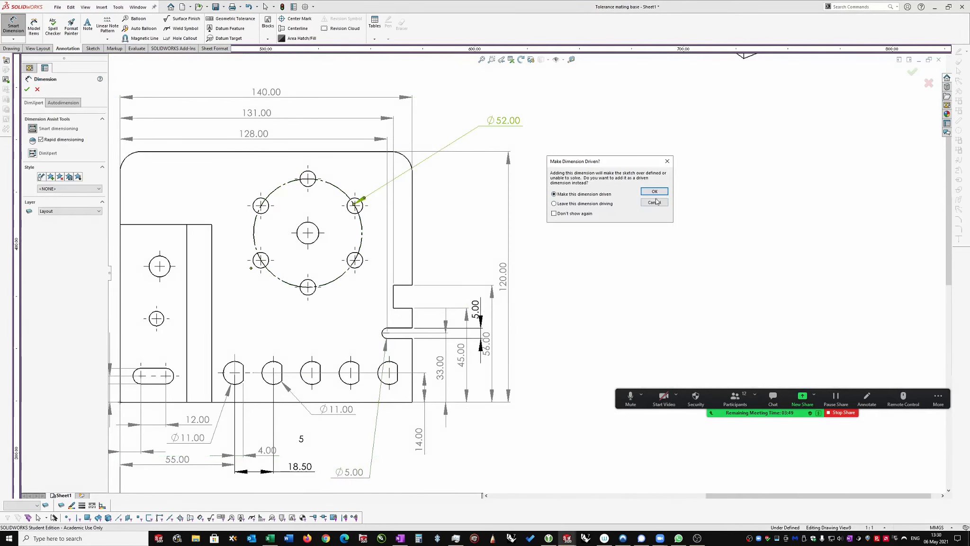
pyautogui.click(654, 191)
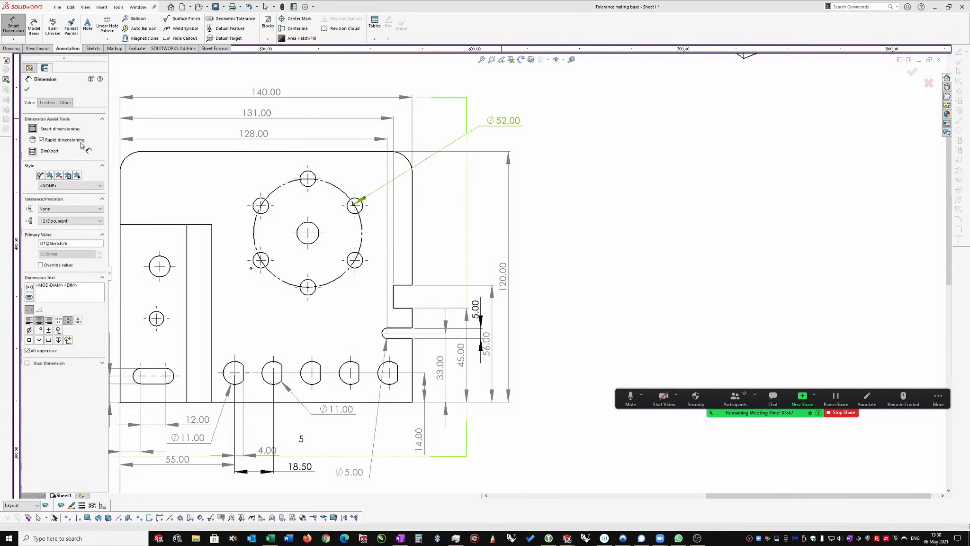
pyautogui.press('Escape')
pyautogui.press('Escape')
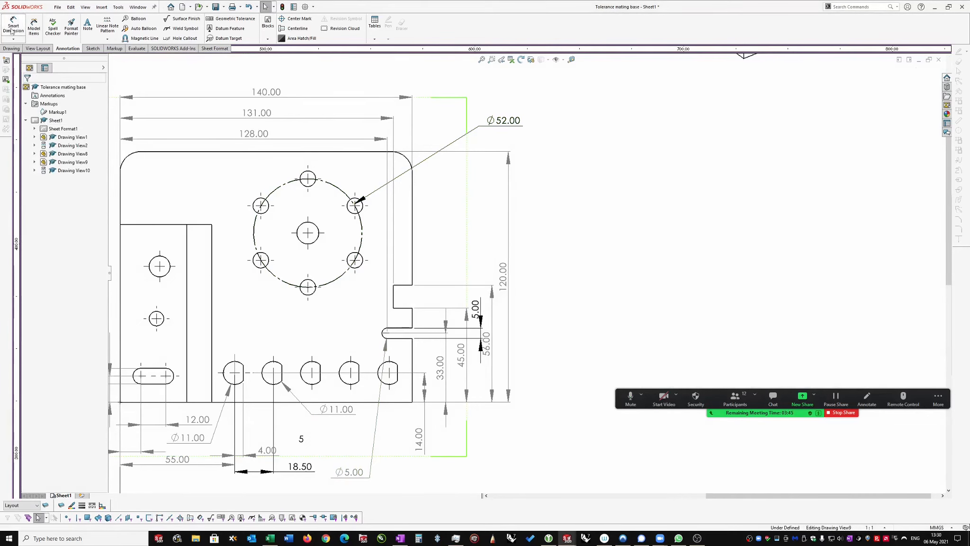
# Try to dimension the pitch circle's upper-right hole with DimXpert, using the central hole as the datum.
pyautogui.click(16, 31)
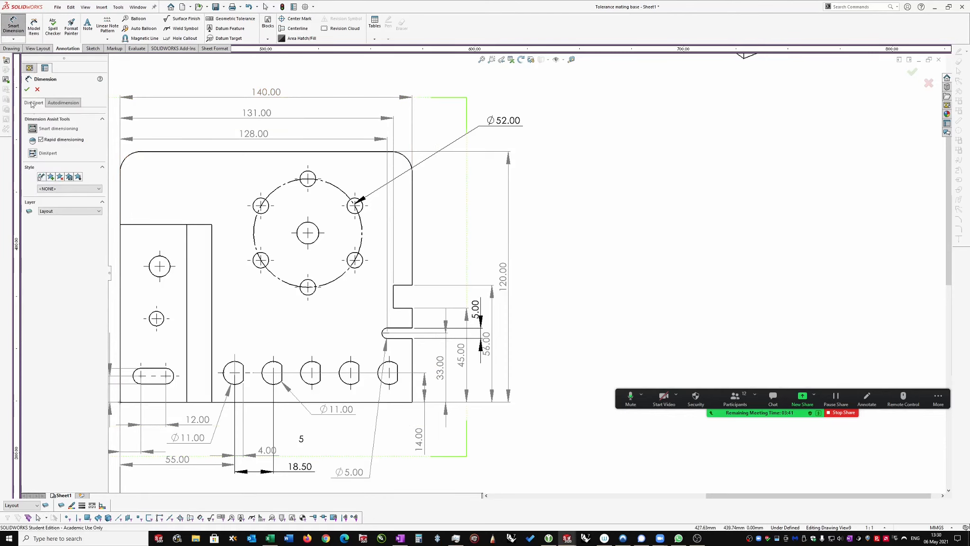
pyautogui.click(32, 153)
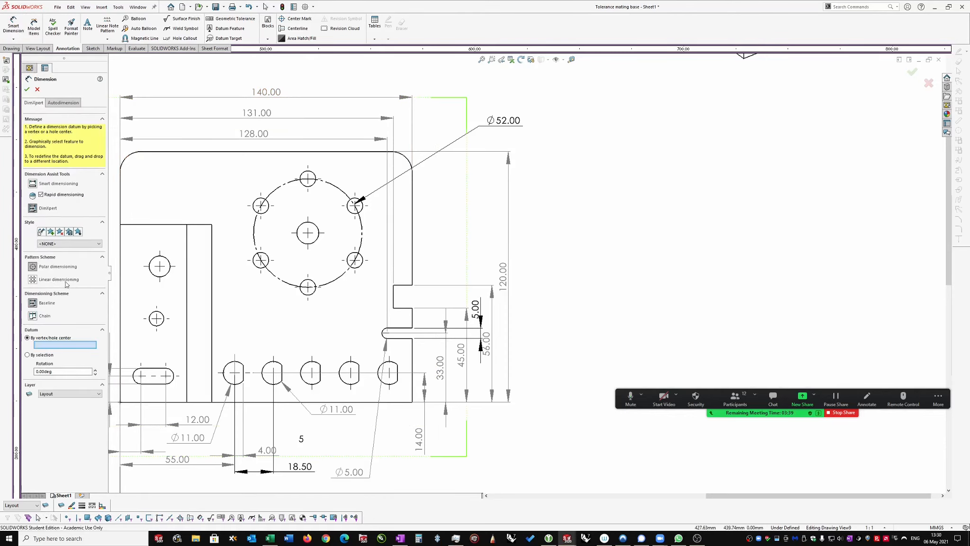
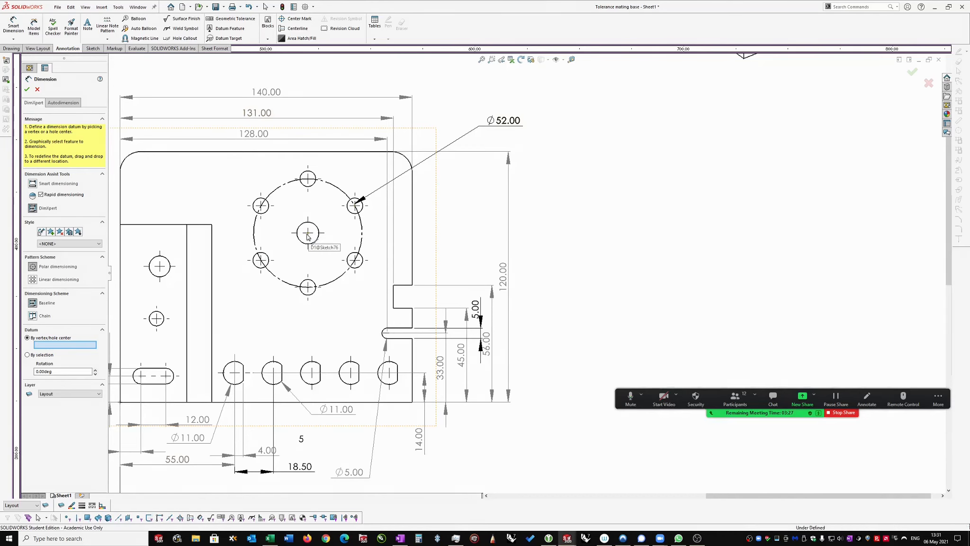
pyautogui.click(309, 235)
pyautogui.scroll(-1, 362, 210)
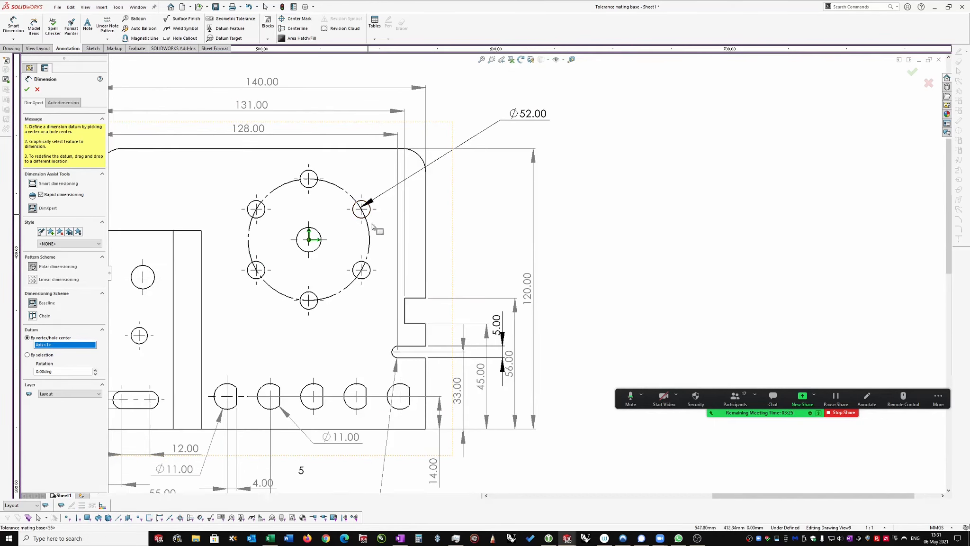
pyautogui.click(368, 213)
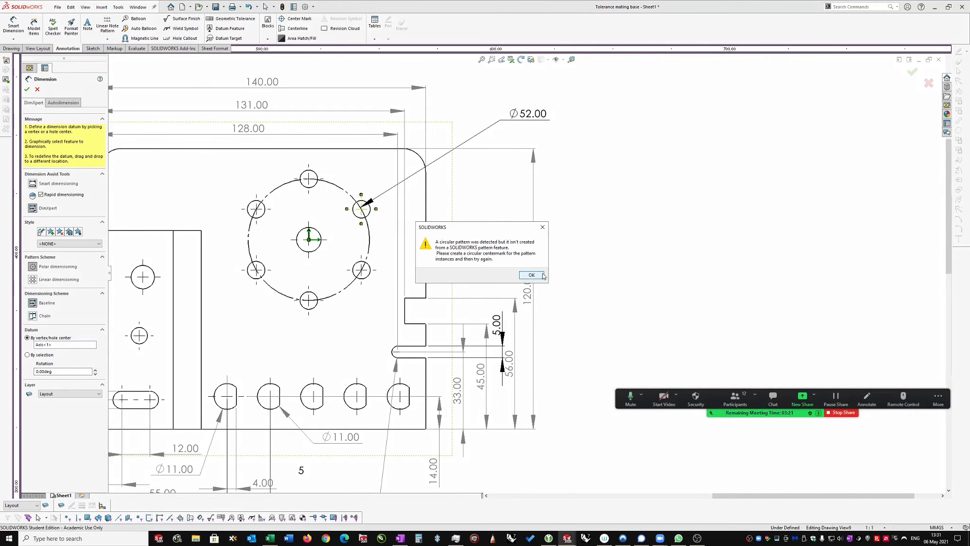
pyautogui.click(540, 275)
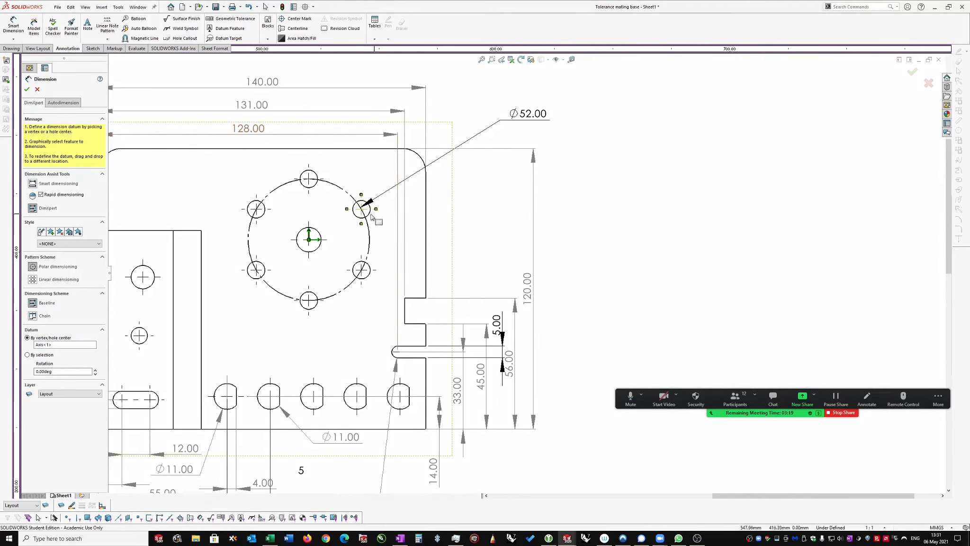
pyautogui.scroll(2, 368, 190)
pyautogui.scroll(-1, 417, 228)
pyautogui.scroll(1, 439, 245)
pyautogui.scroll(-1, 439, 246)
pyautogui.scroll(-1, 417, 254)
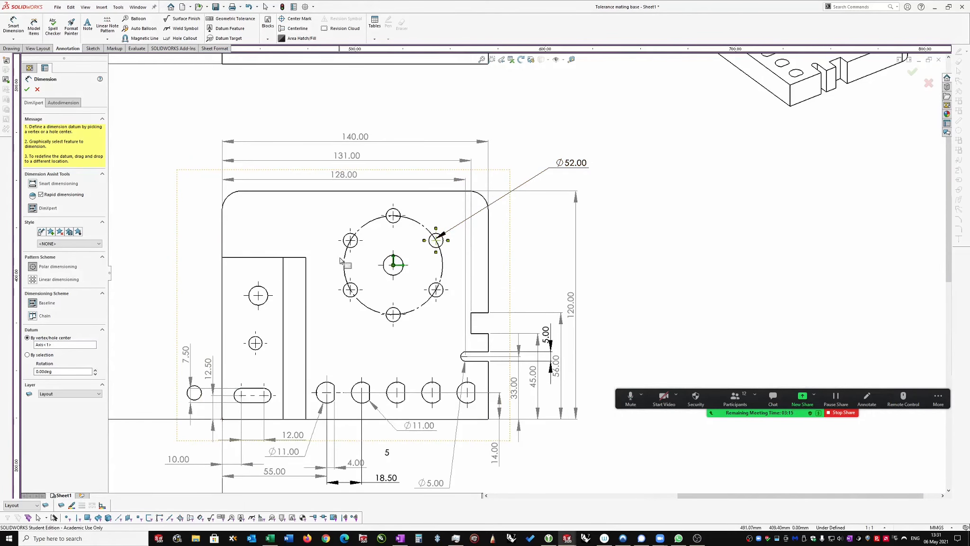
pyautogui.press('Escape')
# Dimension the central hole with DimXpert, using its centre as the datum, and move the callout above the plate's upper-right corner.
pyautogui.scroll(-1, 423, 258)
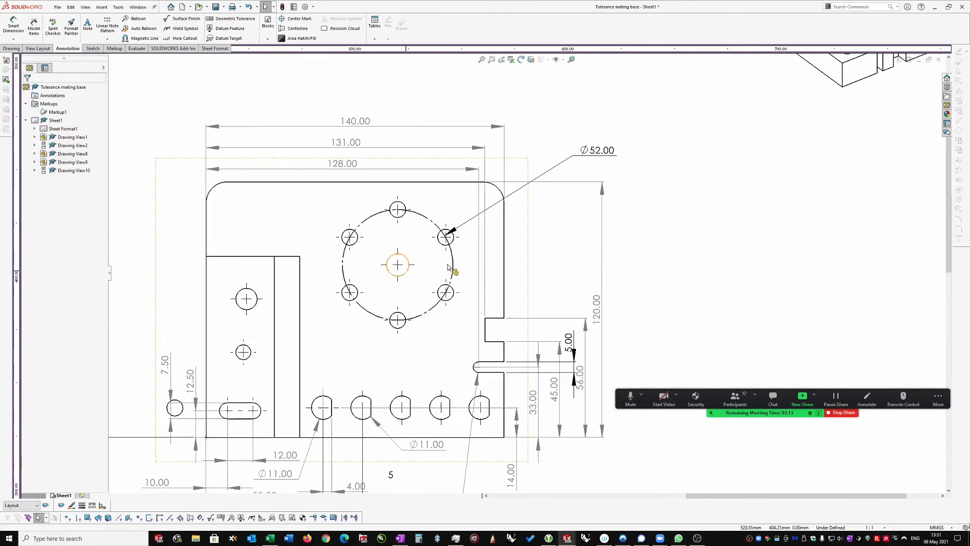
pyautogui.click(56, 121)
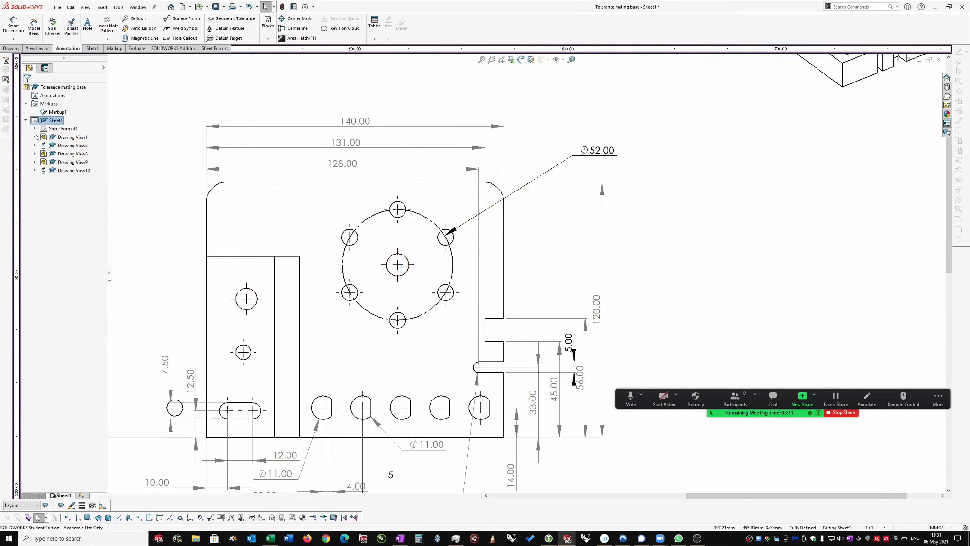
pyautogui.click(14, 30)
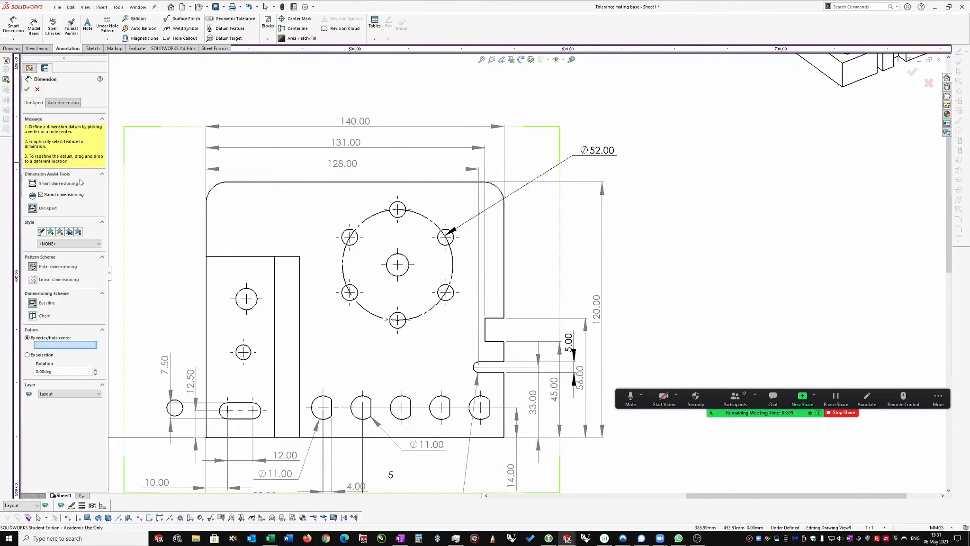
pyautogui.click(399, 267)
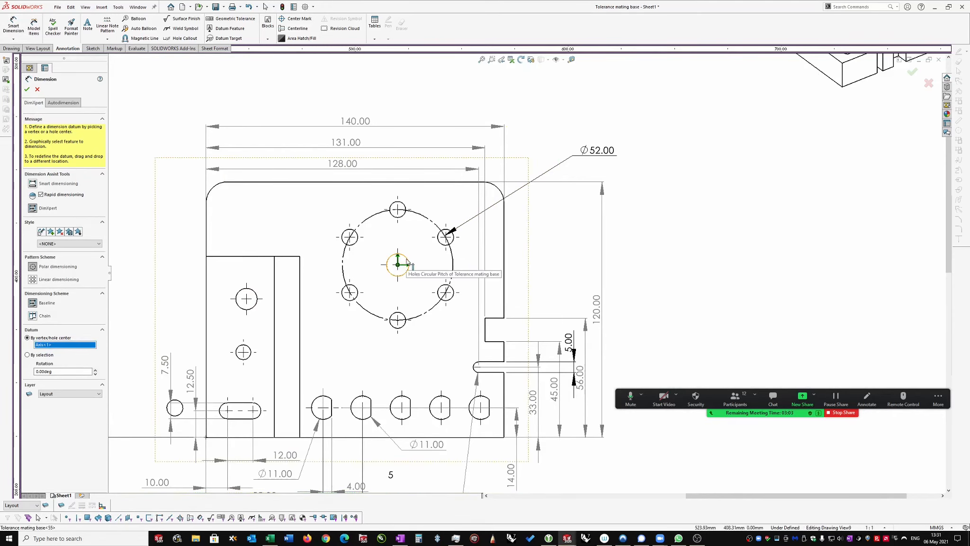
pyautogui.click(406, 261)
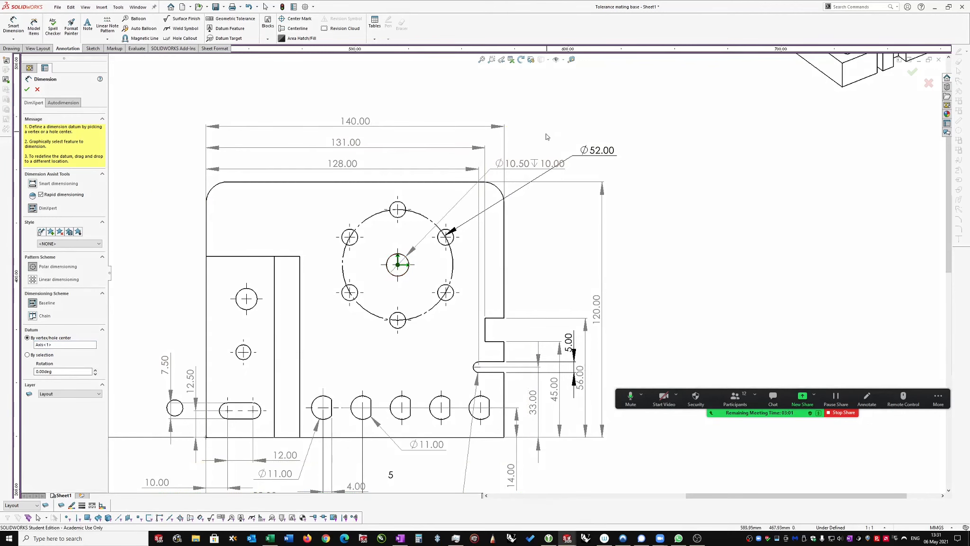
pyautogui.scroll(-1, 545, 135)
pyautogui.moveTo(524, 172); pyautogui.dragTo(579, 101)
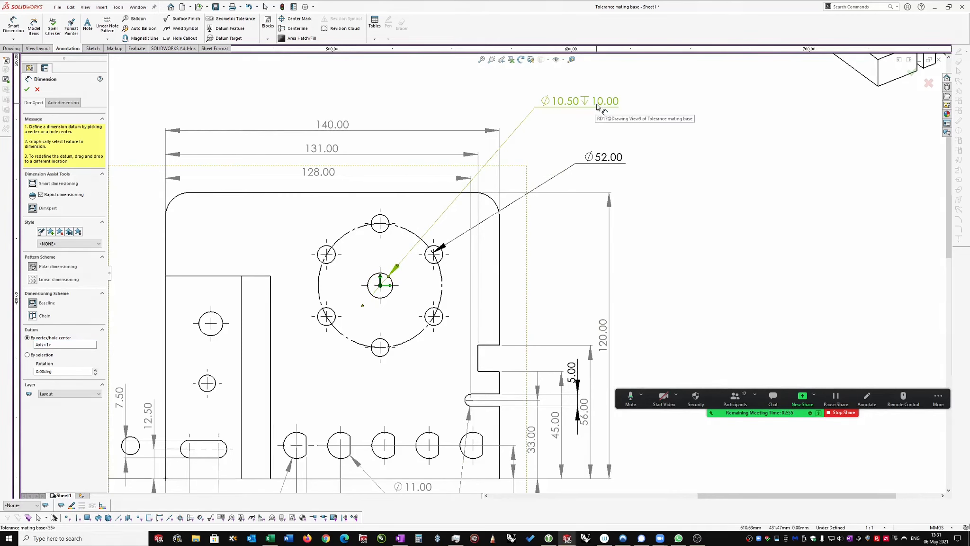
pyautogui.scroll(2, 578, 112)
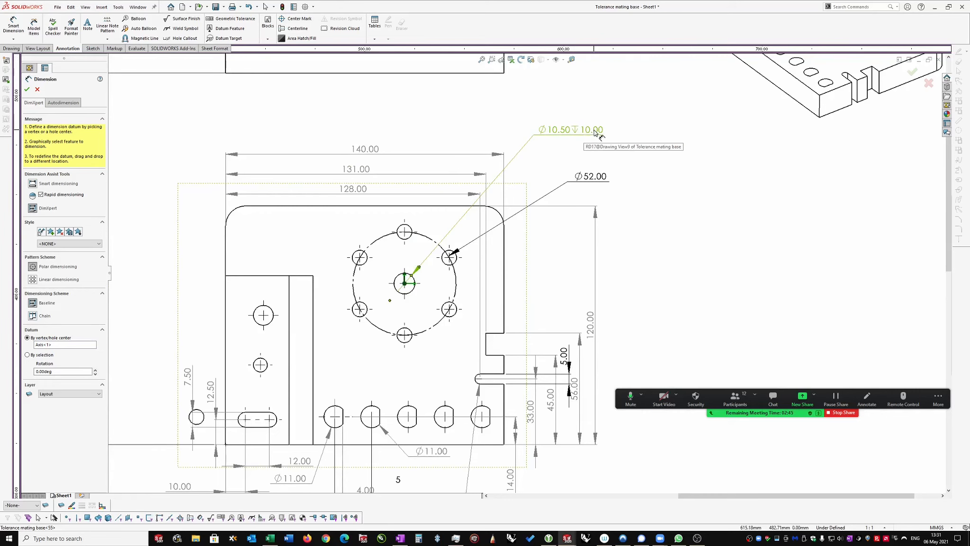
pyautogui.press('z')
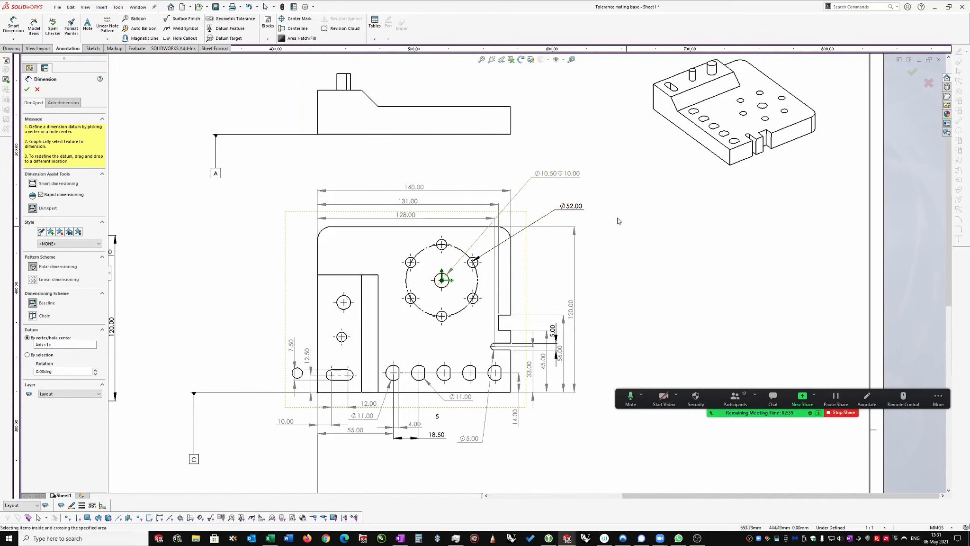
pyautogui.scroll(-2, 617, 203)
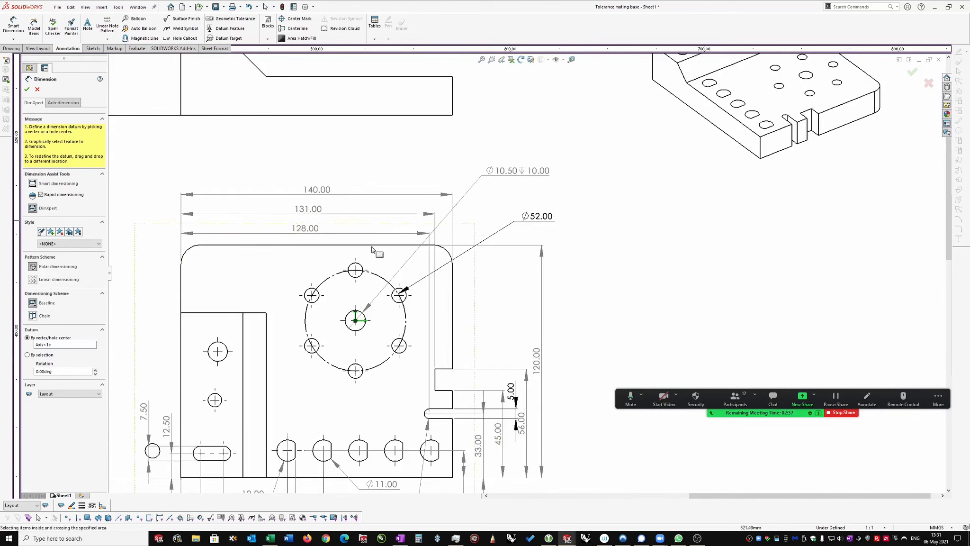
pyautogui.click(27, 90)
# Try to dimension the pitch circle's top, upper-right, lower-right and bottom holes with DimXpert from the central hole.
pyautogui.moveTo(608, 198); pyautogui.dragTo(595, 111, button='right')
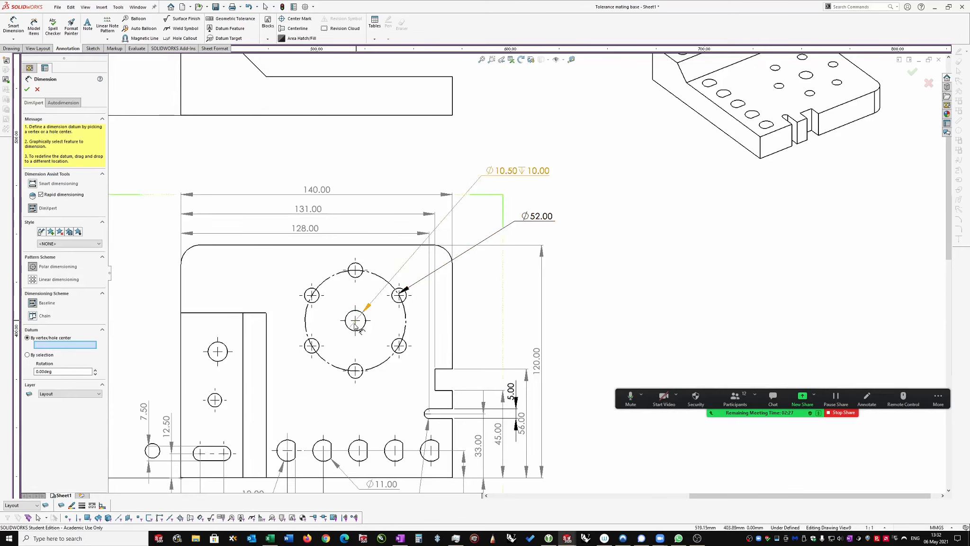
pyautogui.click(357, 322)
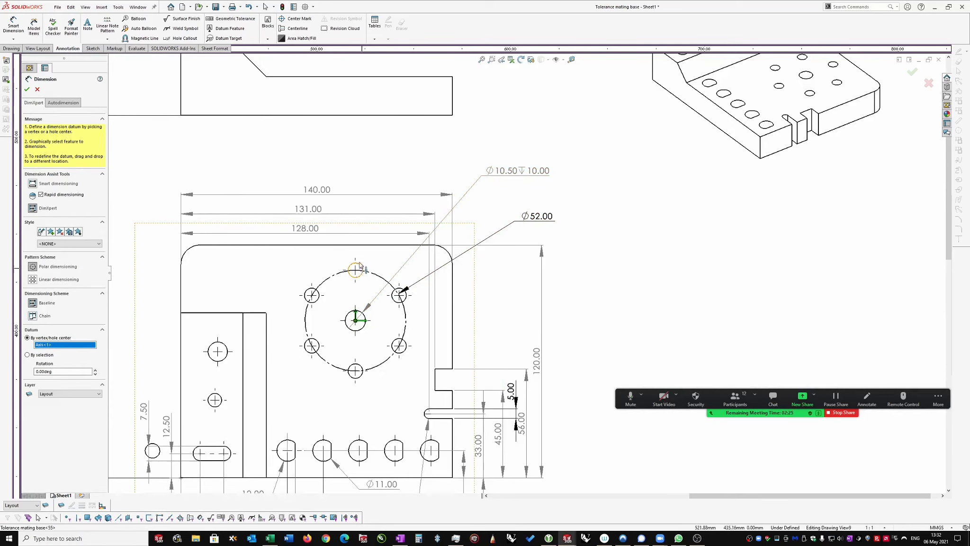
pyautogui.click(365, 271)
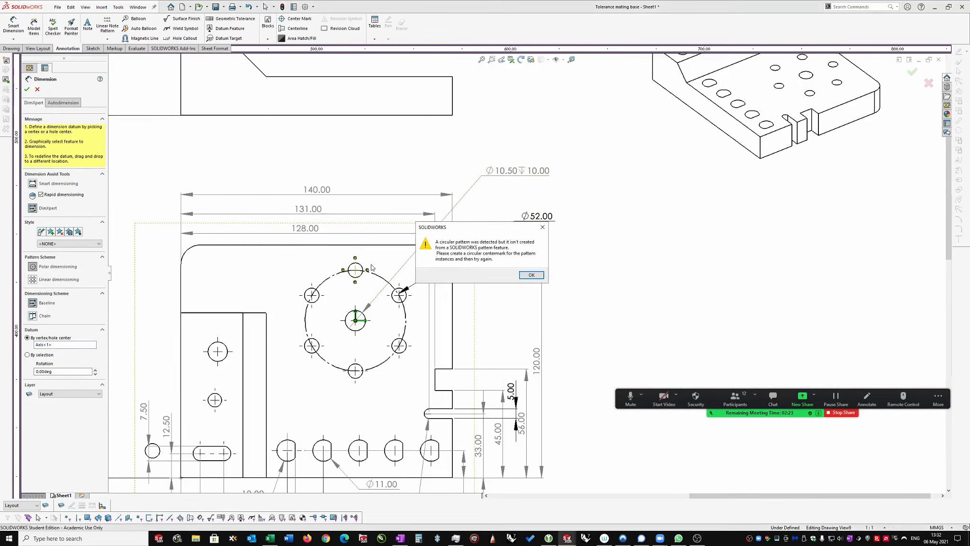
pyautogui.click(531, 276)
pyautogui.click(406, 300)
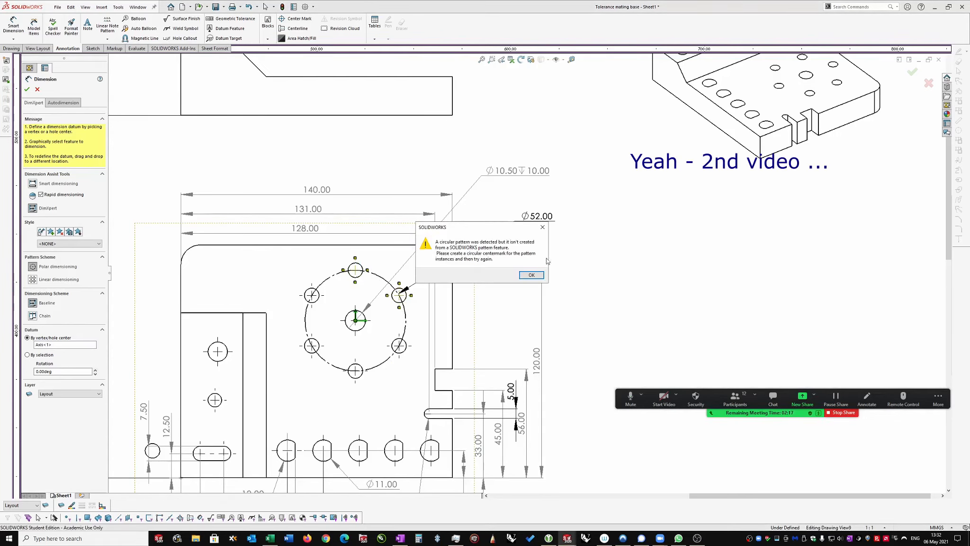
pyautogui.click(532, 275)
pyautogui.click(403, 353)
pyautogui.click(535, 276)
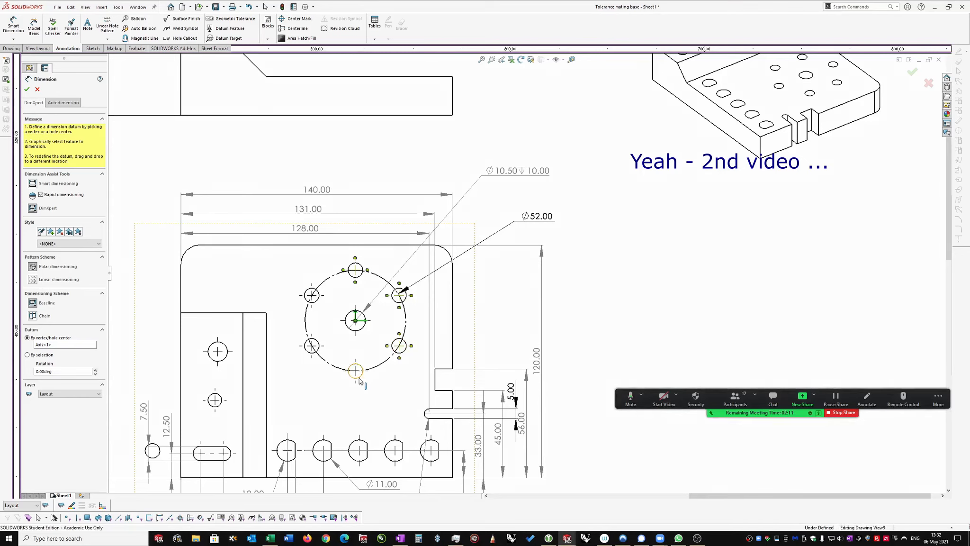
pyautogui.click(367, 372)
pyautogui.click(530, 276)
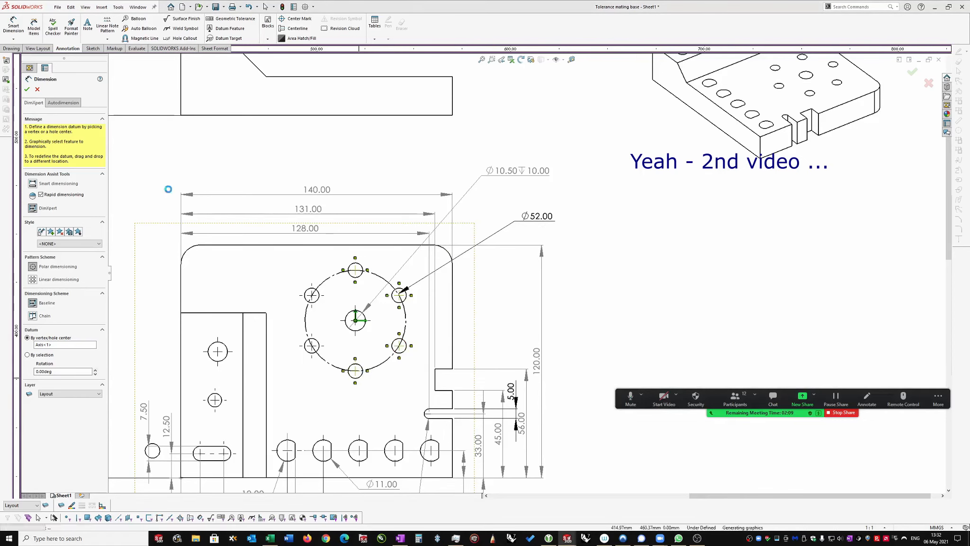
pyautogui.click(27, 90)
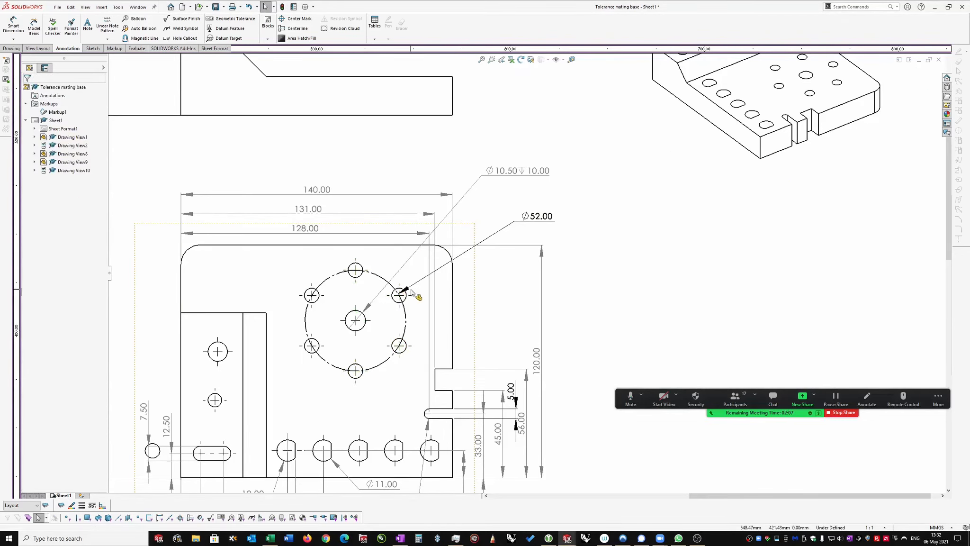
pyautogui.scroll(2, 603, 197)
pyautogui.scroll(-3, 476, 260)
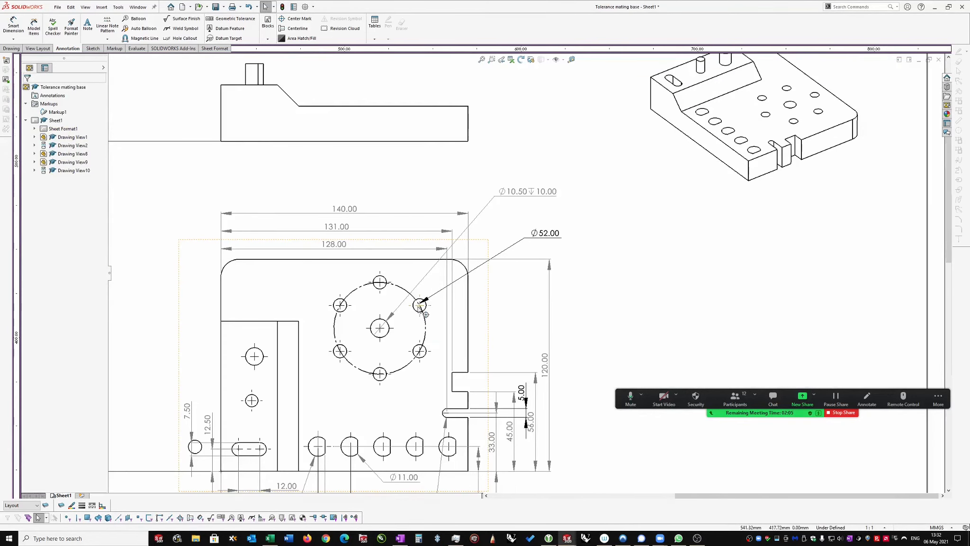
pyautogui.scroll(-2, 416, 299)
pyautogui.scroll(3, 616, 266)
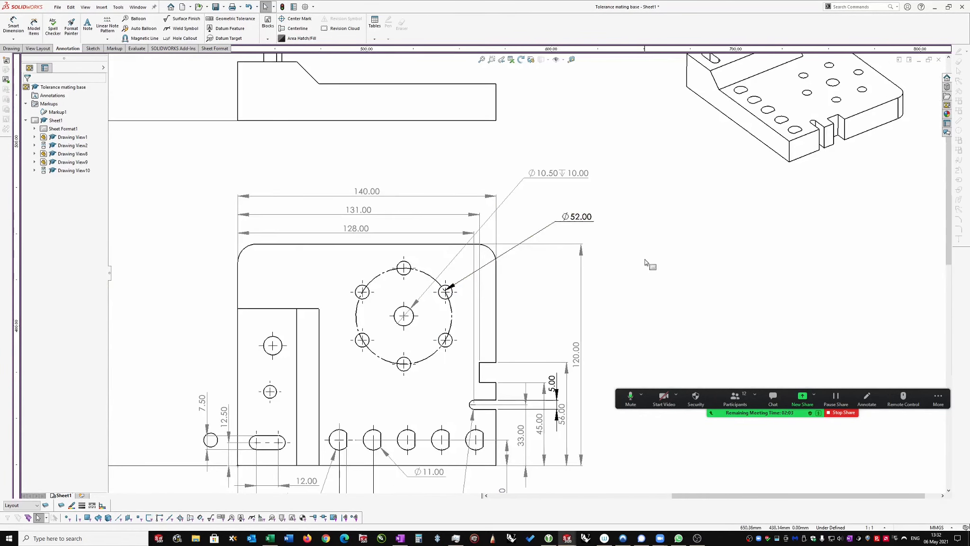
pyautogui.scroll(2, 574, 324)
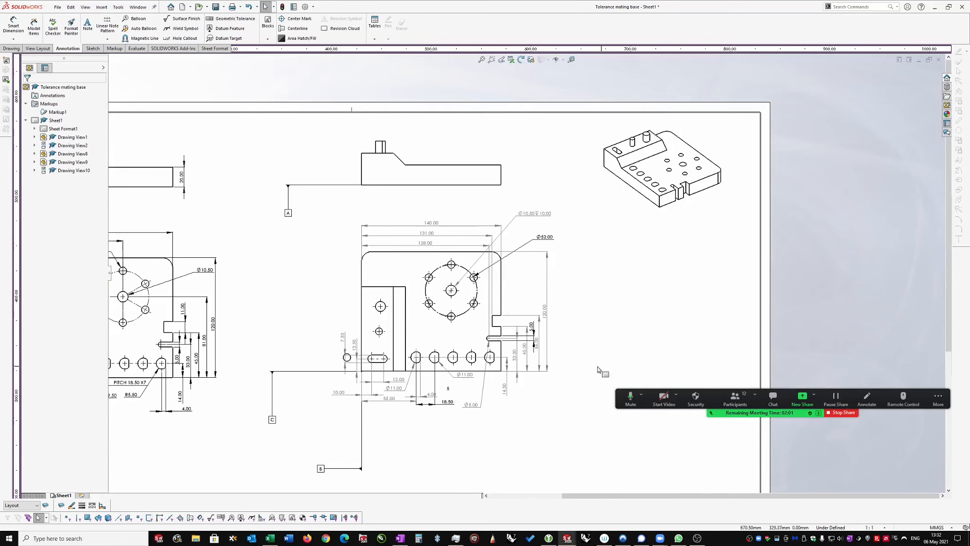
# Space the six vertical dimensions beside the plate's right edge evenly, using the Space Evenly alignment.
pyautogui.moveTo(588, 388)
pyautogui.mouseDown()
pyautogui.moveTo(530, 329)
pyautogui.moveTo(508, 250)
pyautogui.moveTo(515, 266)
pyautogui.moveTo(503, 266)
pyautogui.mouseUp()
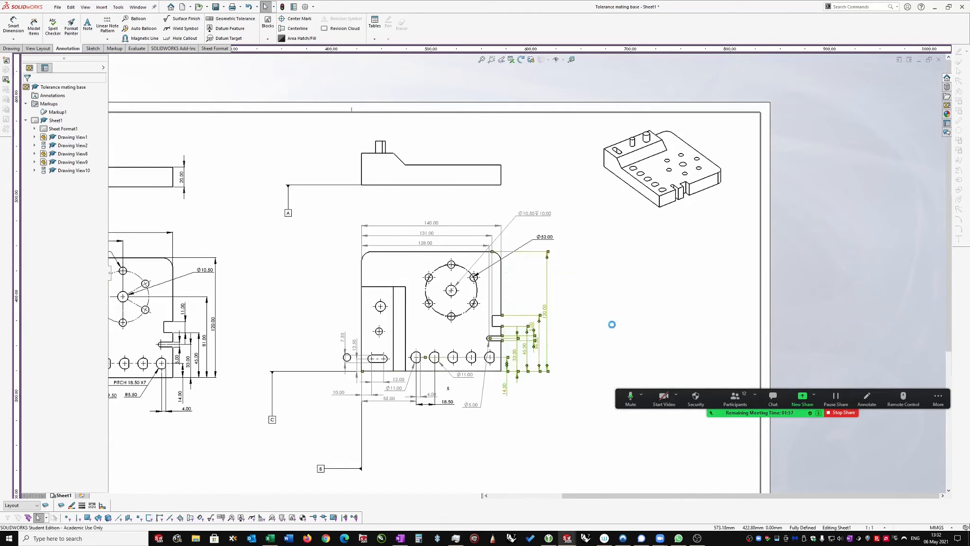
pyautogui.scroll(-3, 566, 328)
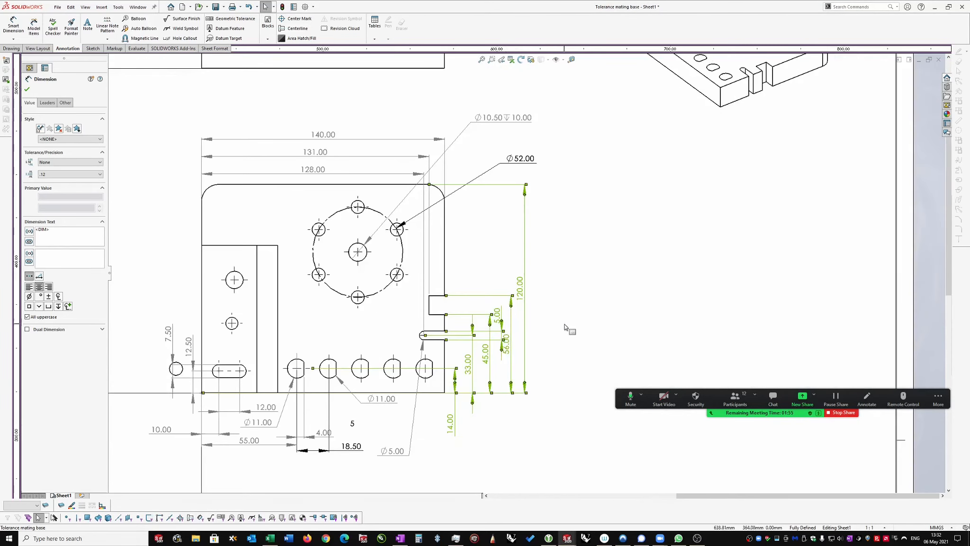
pyautogui.rightClick(557, 305)
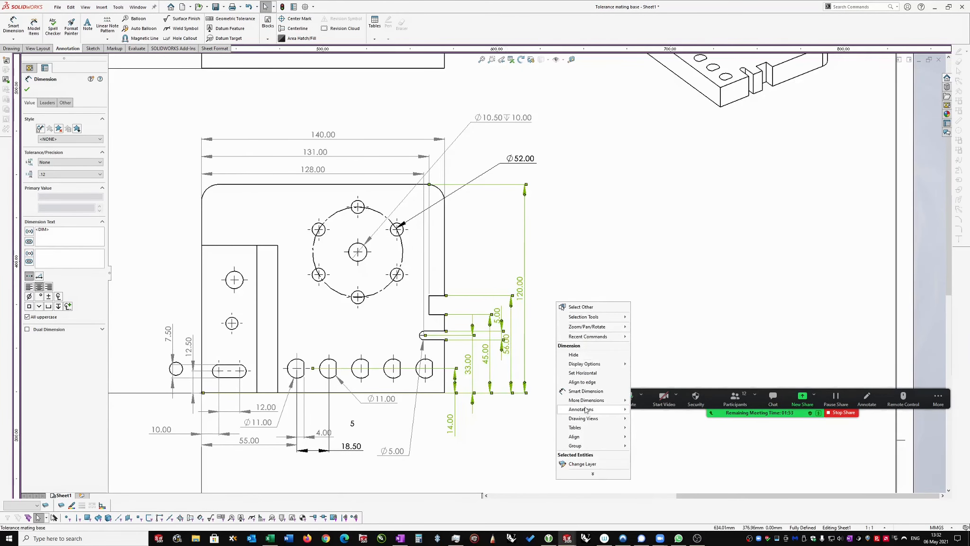
pyautogui.moveTo(575, 436)
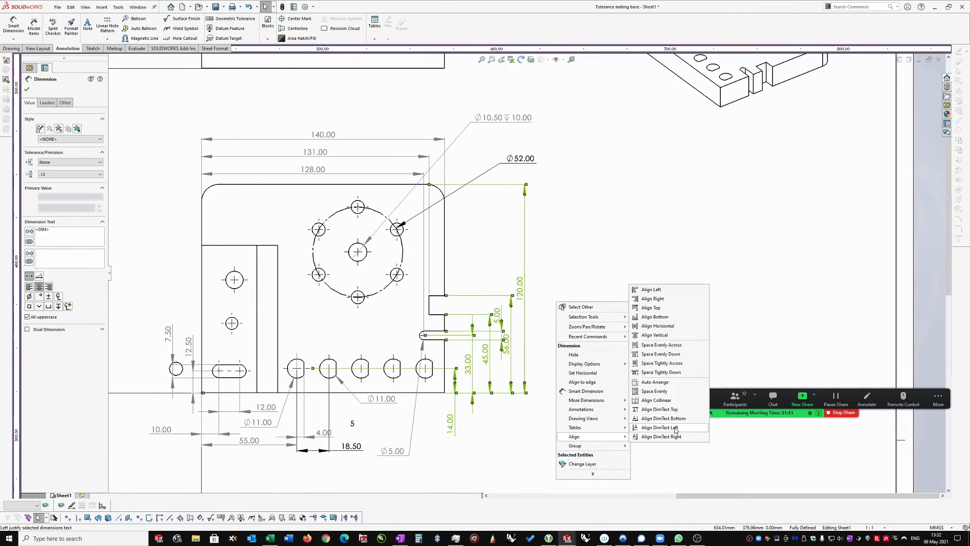
pyautogui.click(658, 392)
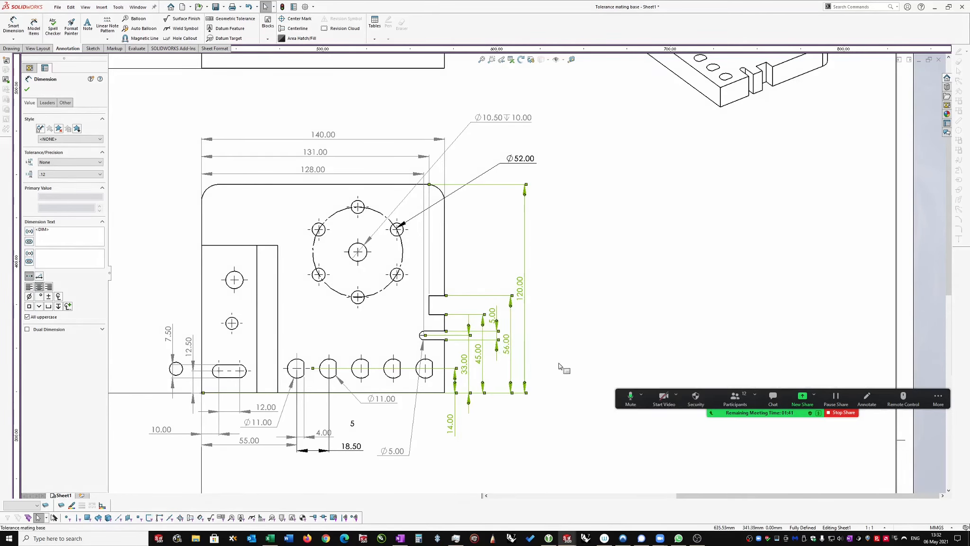
pyautogui.scroll(-1, 519, 321)
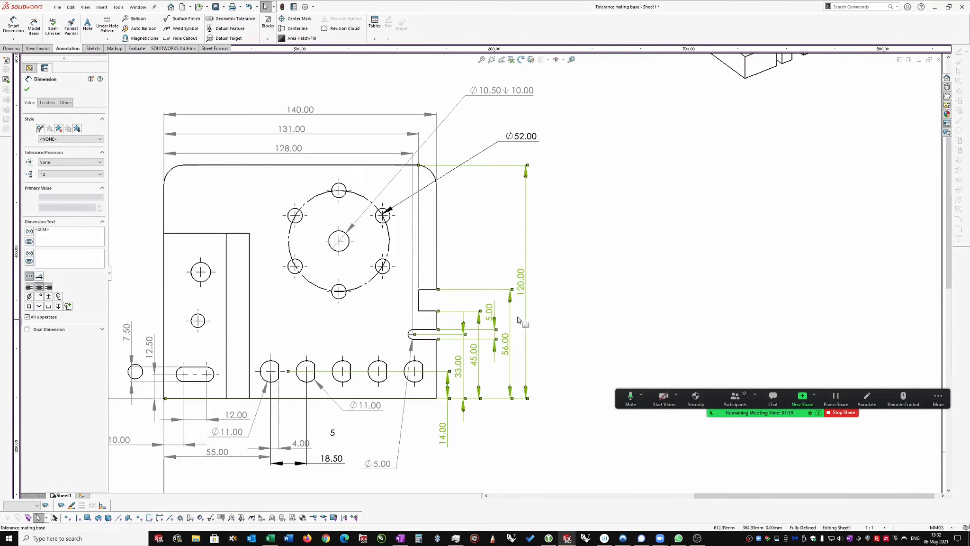
pyautogui.click(557, 329)
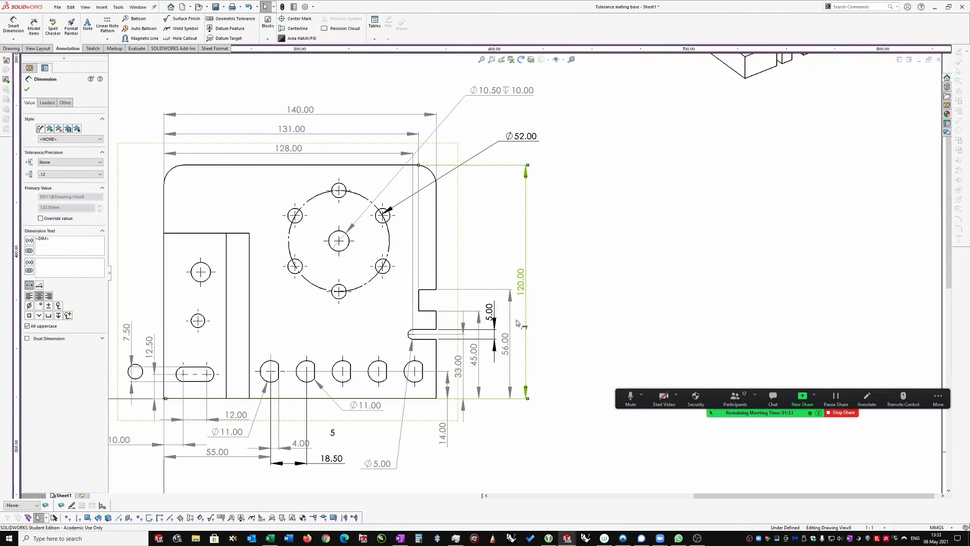
# Move the 120 mm overall height dimension farther out from the plate and space all six right-side vertical dimensions evenly.
pyautogui.moveTo(521, 290); pyautogui.dragTo(607, 295)
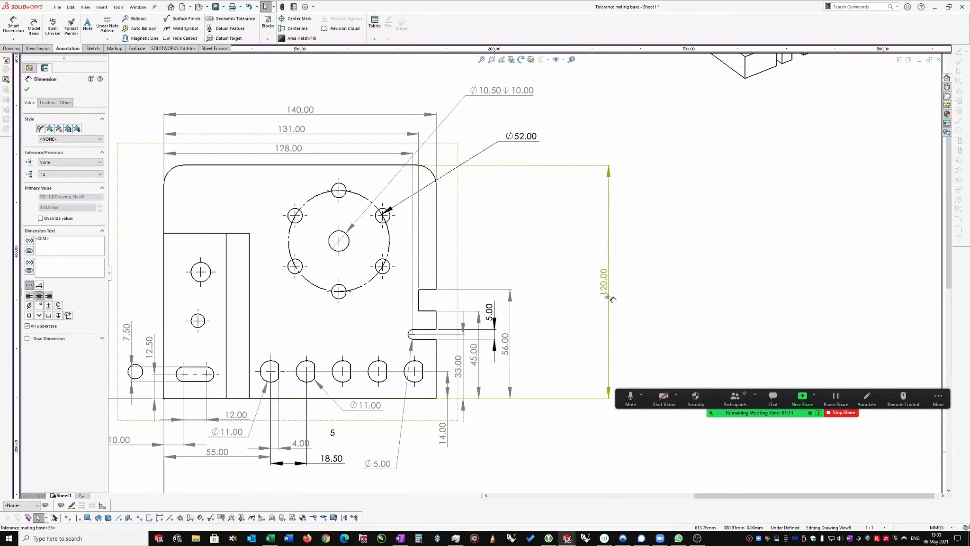
pyautogui.click(662, 330)
pyautogui.scroll(1, 668, 334)
pyautogui.moveTo(660, 331); pyautogui.dragTo(460, 338)
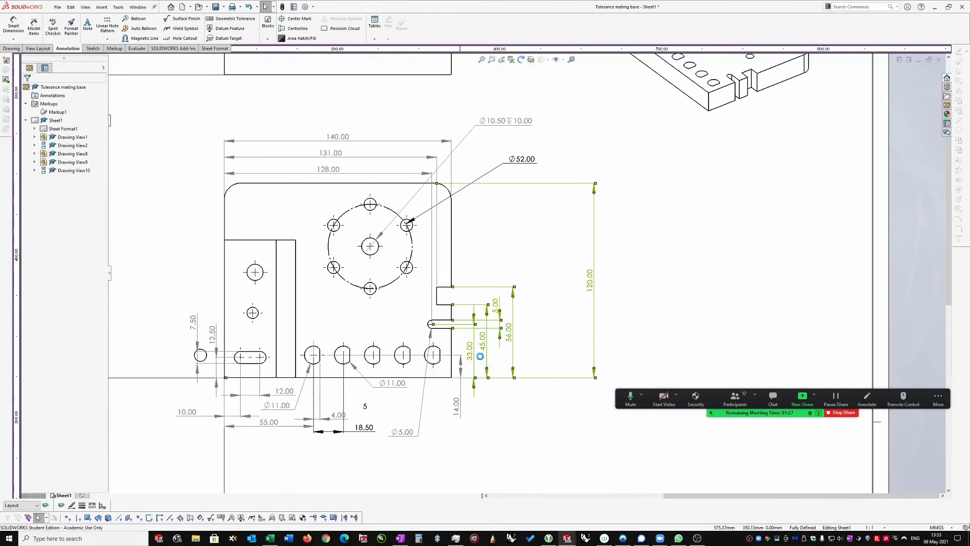
pyautogui.keyDown('ctrl'); pyautogui.click(460, 393); pyautogui.keyUp('ctrl')
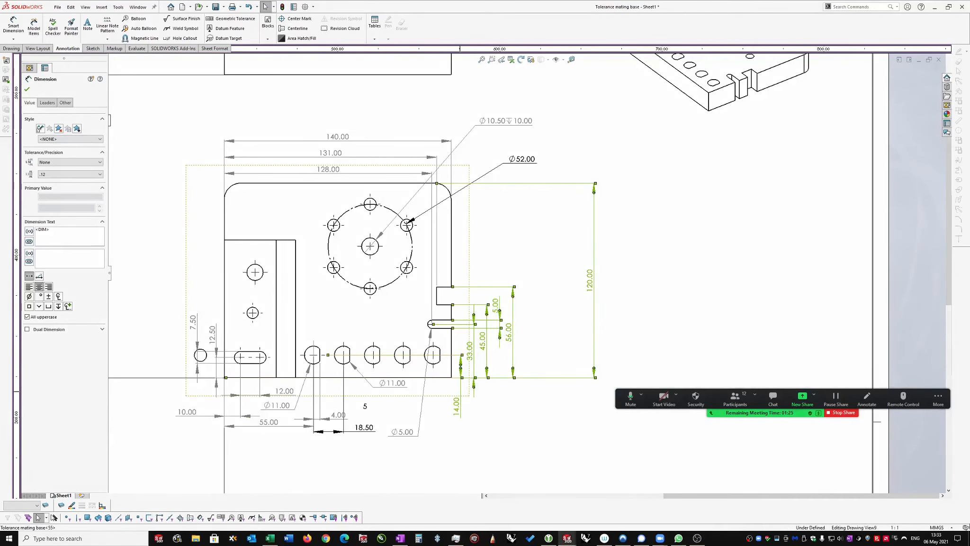
pyautogui.rightClick(670, 274)
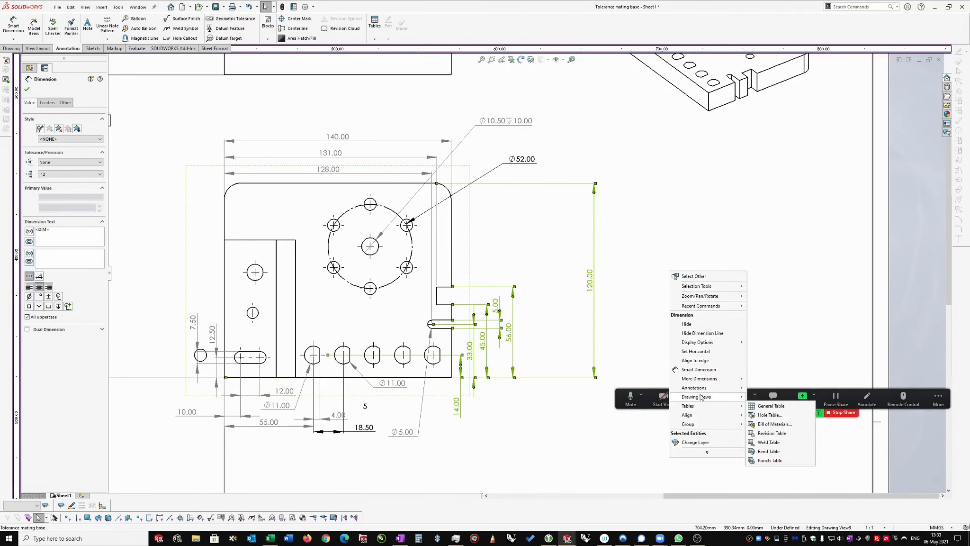
pyautogui.moveTo(687, 415)
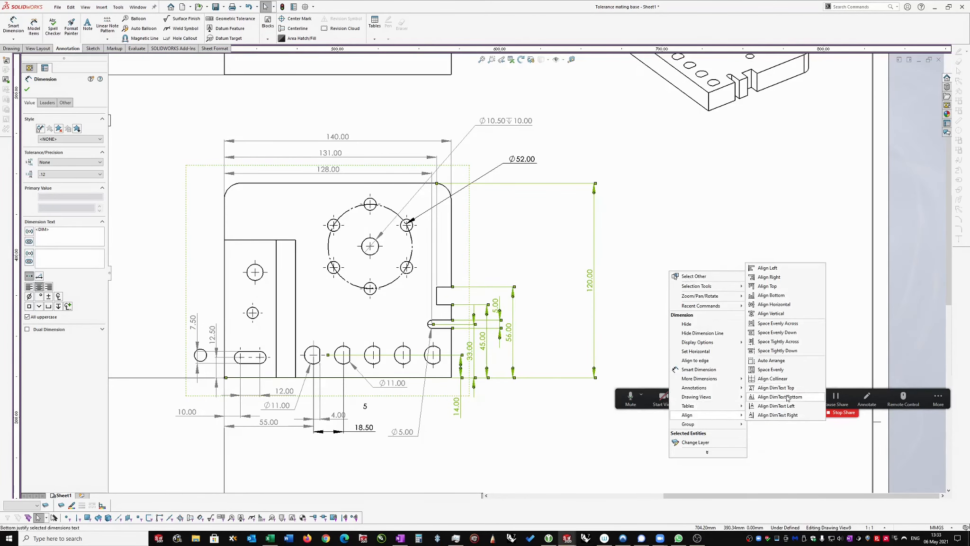
pyautogui.click(775, 370)
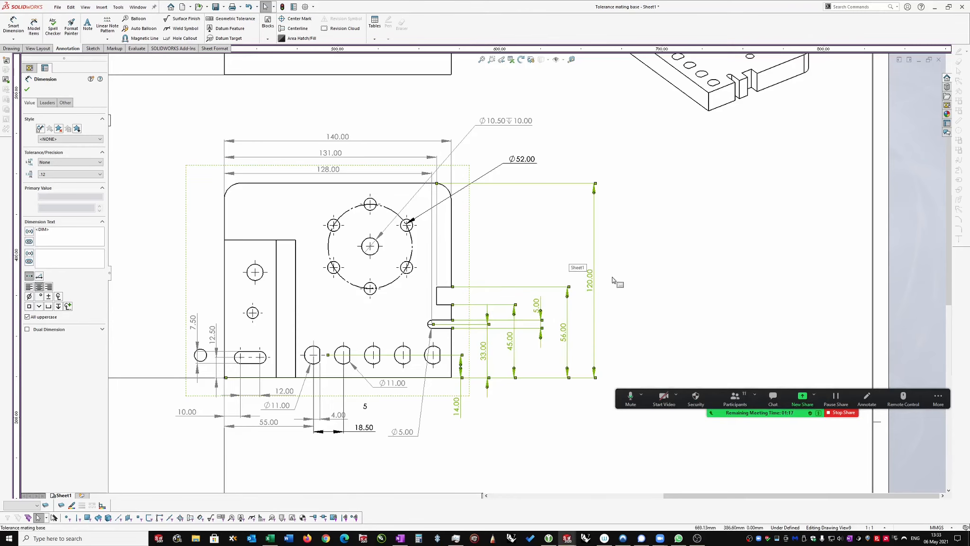
# Place the 120 mm height dimension between the 33 and 45 mm dimensions, then select all six right-side vertical dimensions and space them evenly.
pyautogui.moveTo(594, 284); pyautogui.dragTo(505, 287)
pyautogui.moveTo(623, 355); pyautogui.dragTo(467, 263)
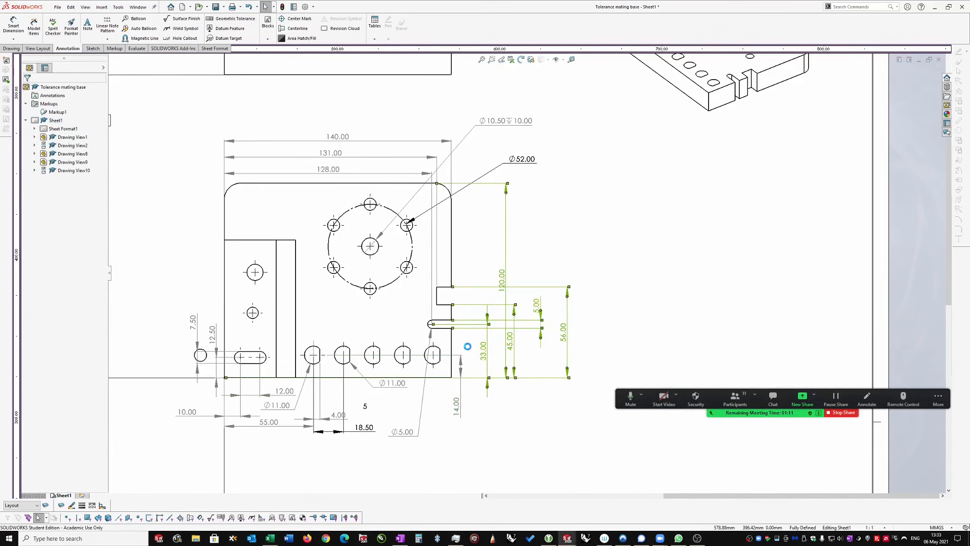
pyautogui.keyDown('ctrl'); pyautogui.click(464, 399); pyautogui.keyUp('ctrl')
pyautogui.rightClick(618, 277)
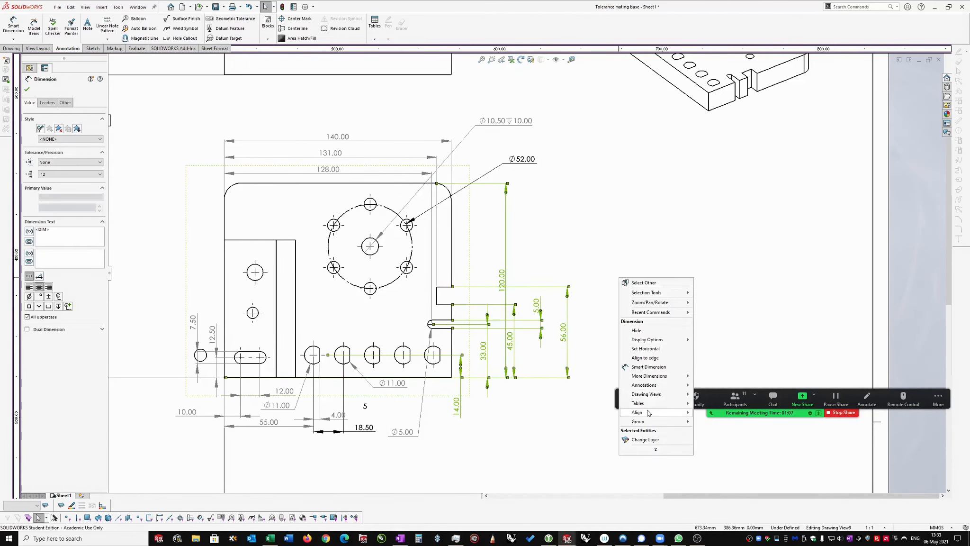
pyautogui.moveTo(648, 413)
pyautogui.click(729, 363)
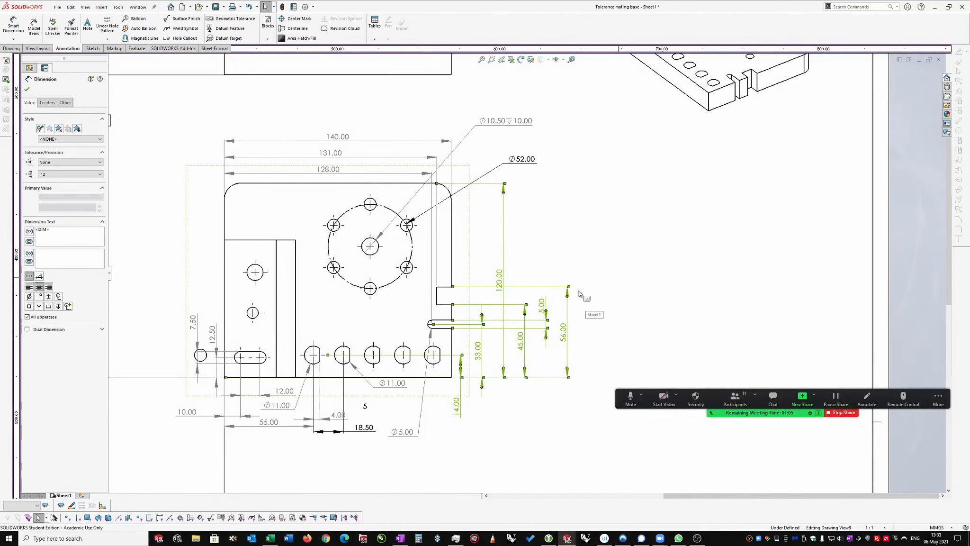
# Auto-arrange the selected vertical dimensions beside the plate's right edge and clear the selection.
pyautogui.scroll(-1, 524, 266)
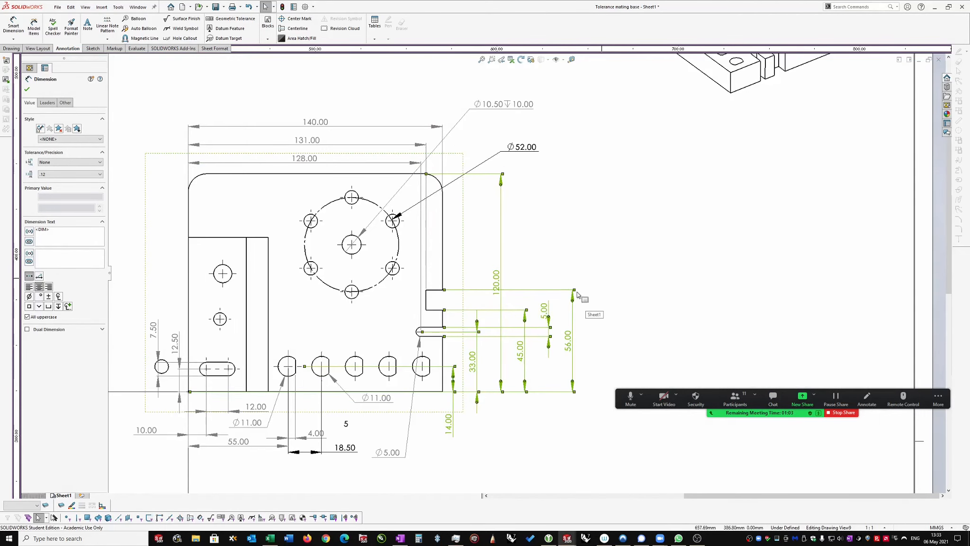
pyautogui.rightClick(573, 329)
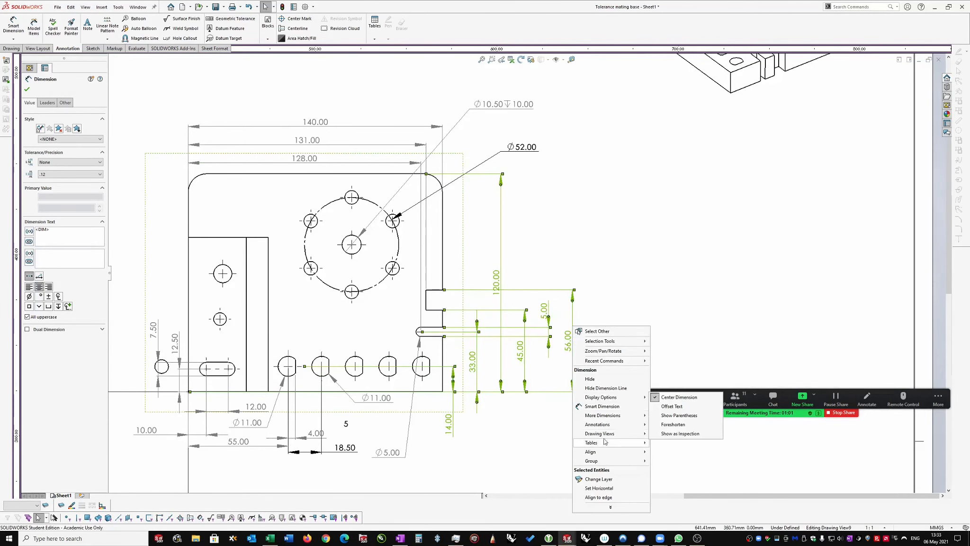
pyautogui.moveTo(616, 452)
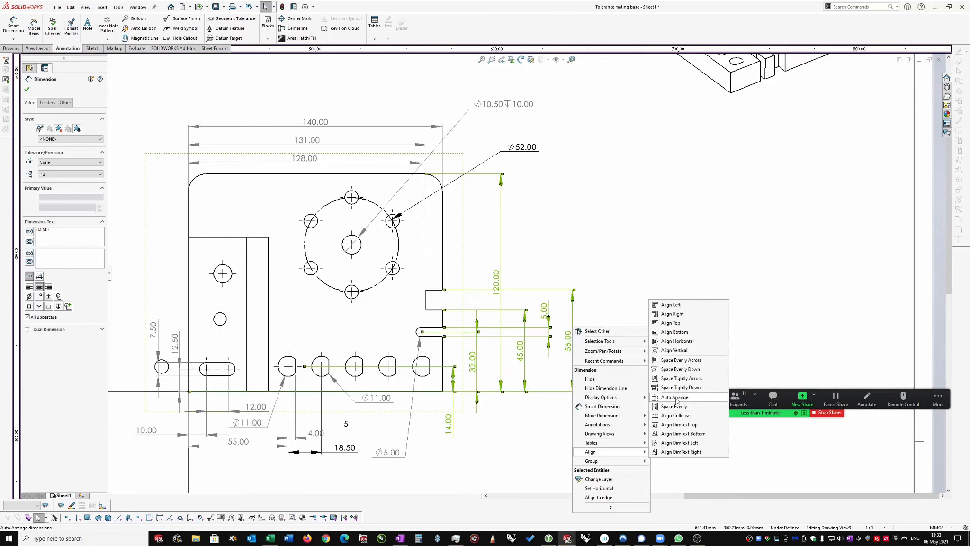
pyautogui.click(676, 398)
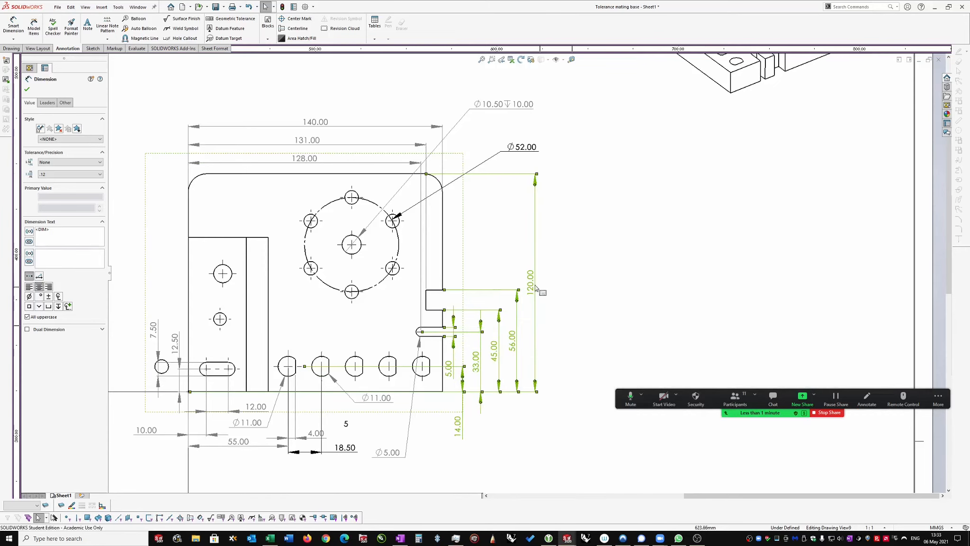
pyautogui.scroll(-1, 496, 355)
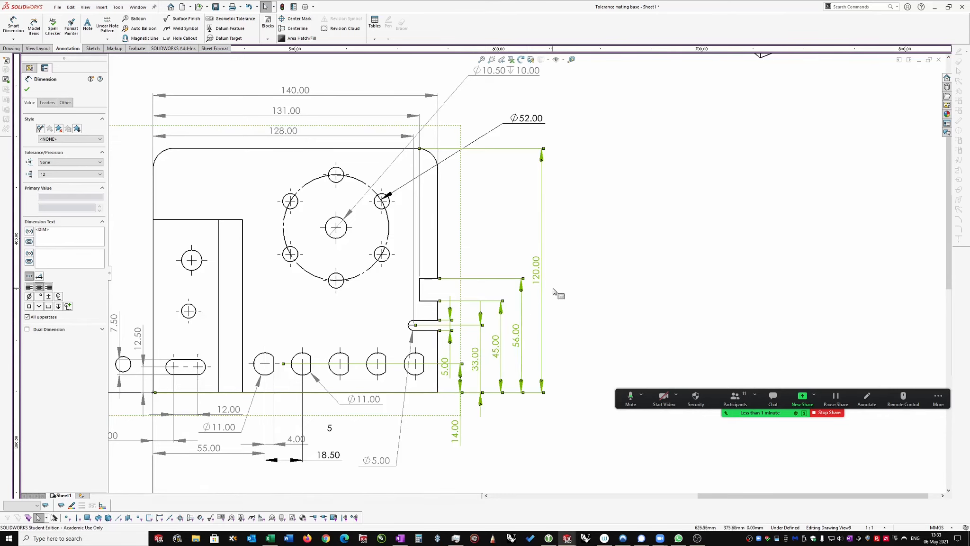
pyautogui.scroll(1, 540, 316)
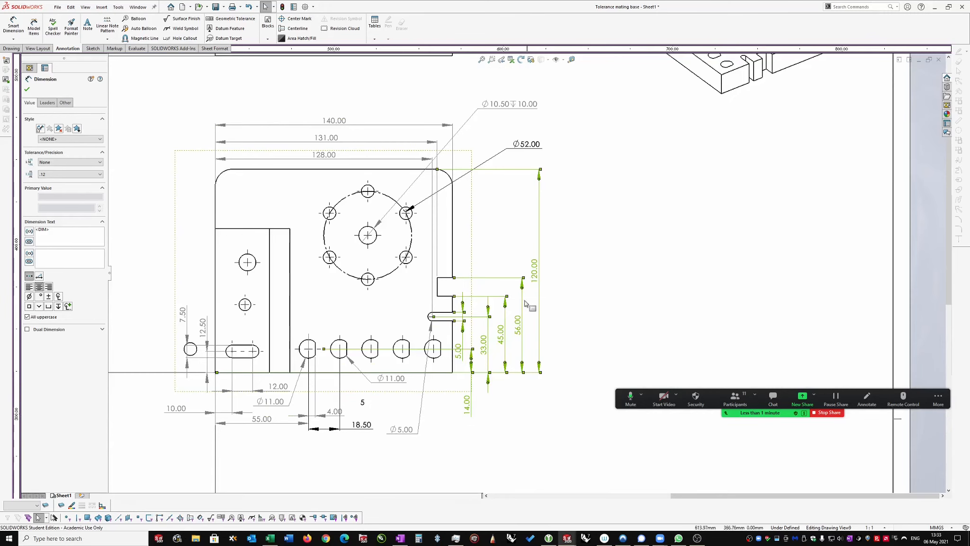
pyautogui.scroll(-1, 487, 314)
pyautogui.click(643, 273)
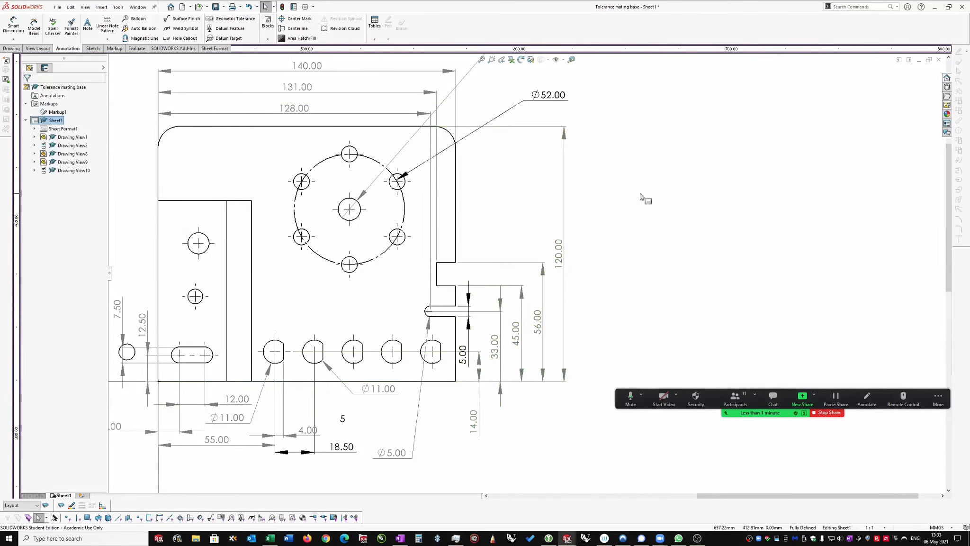